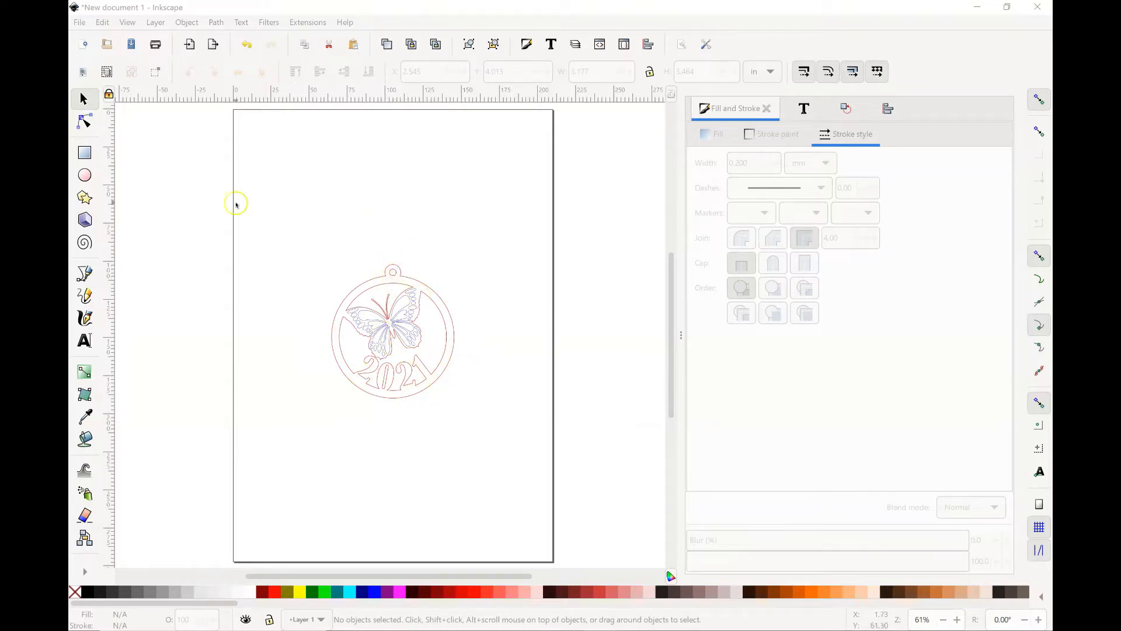
# Step: Create a new document and draw a circle about 77 by 79 mm in the page's upper half
pyautogui.click(80, 27)
pyautogui.click(84, 44)
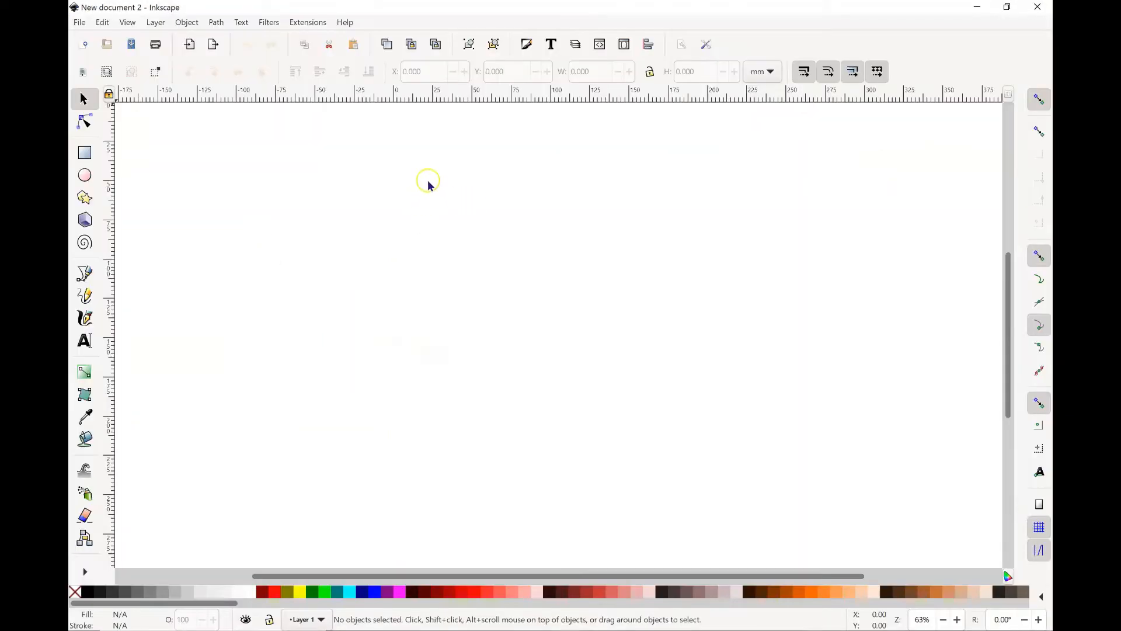
pyautogui.scroll(2, 943, 356)
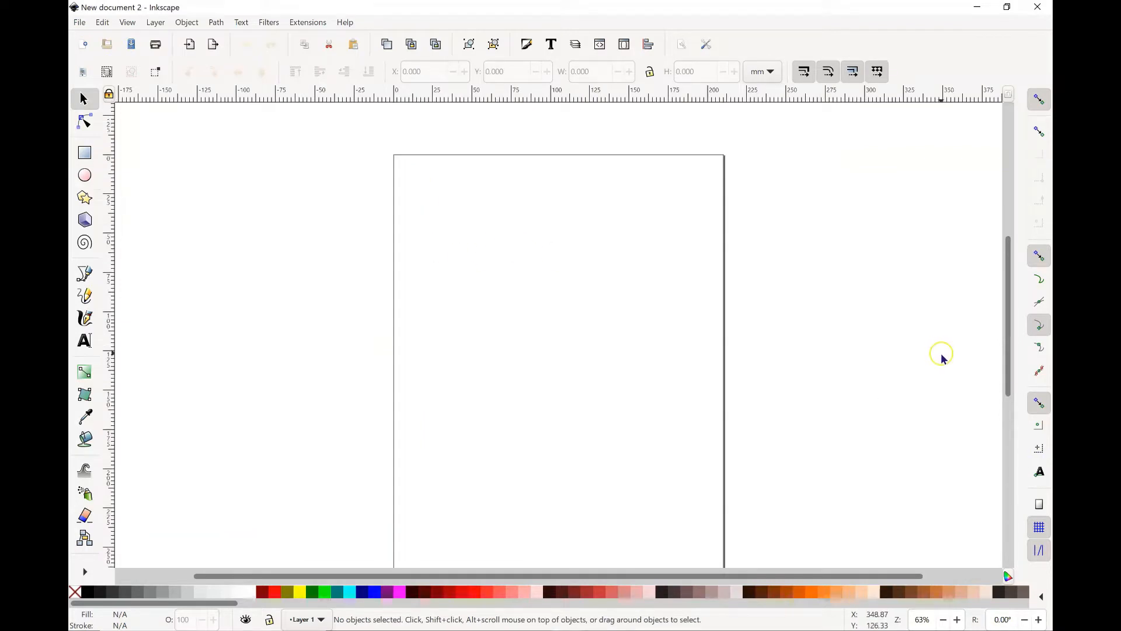
pyautogui.click(86, 175)
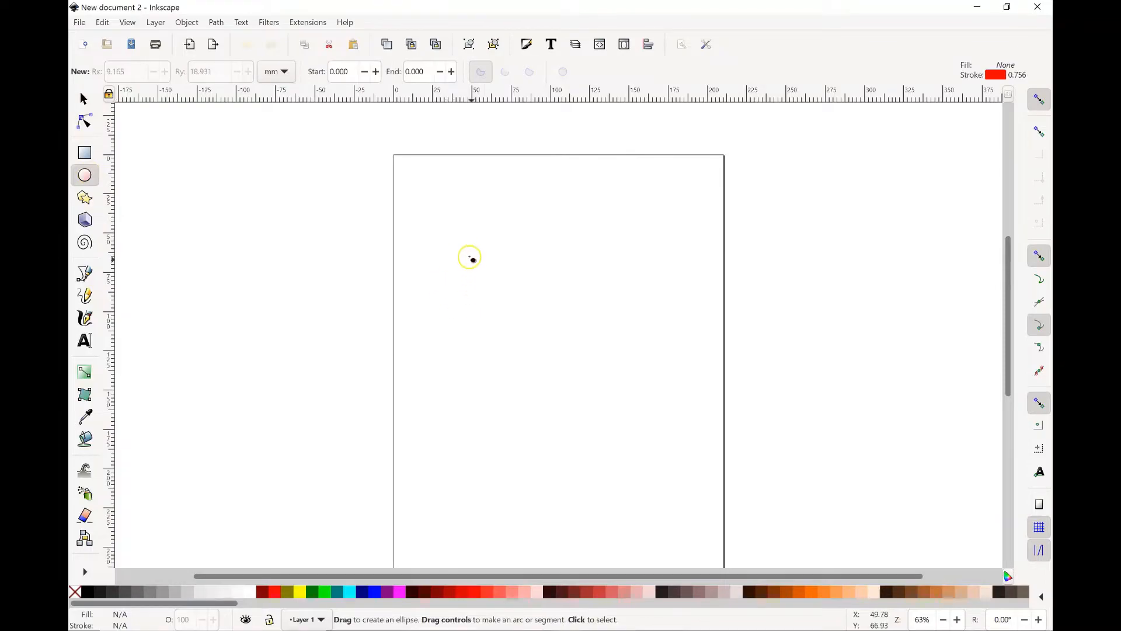
pyautogui.moveTo(463, 238); pyautogui.dragTo(588, 364)
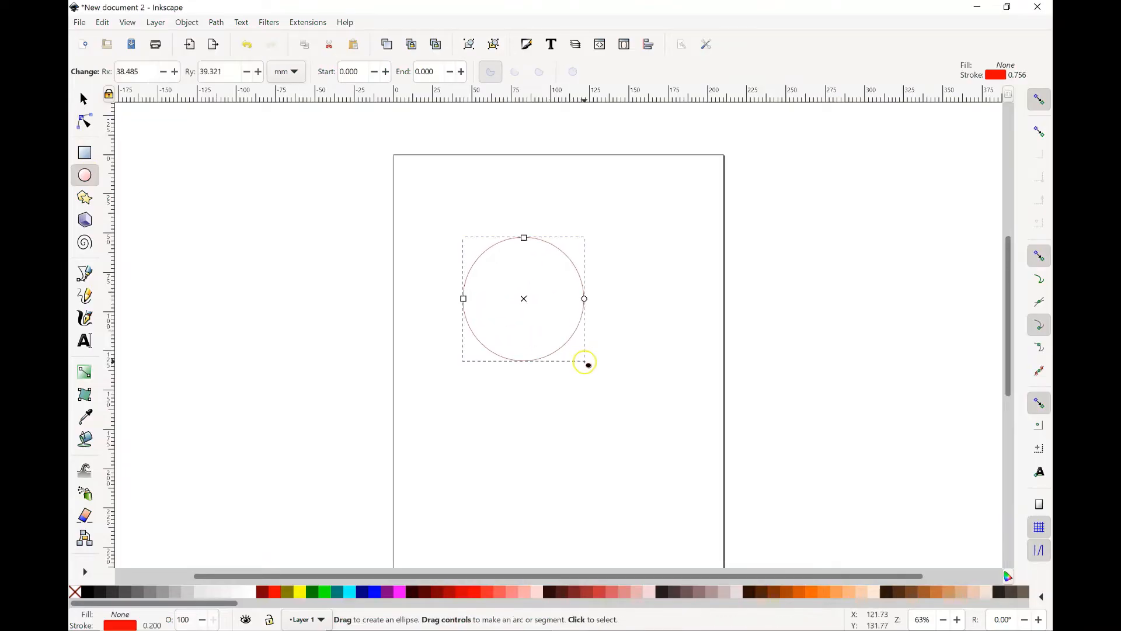
# Step: Switch the units to inches and set the circle's height and width to 3 in each
pyautogui.click(84, 101)
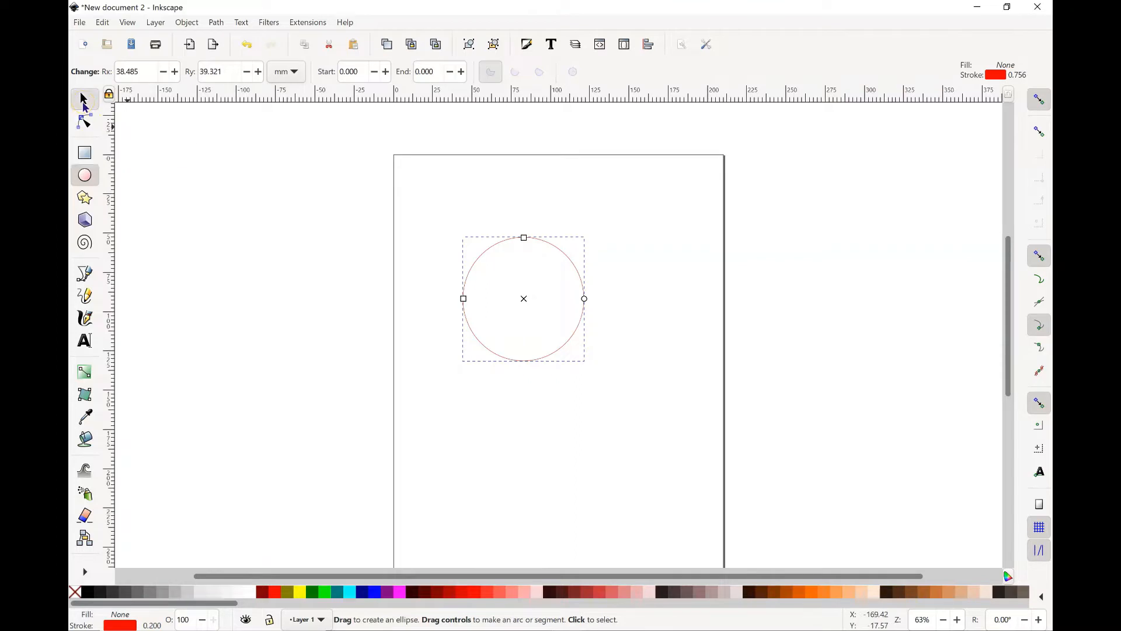
pyautogui.click(762, 72)
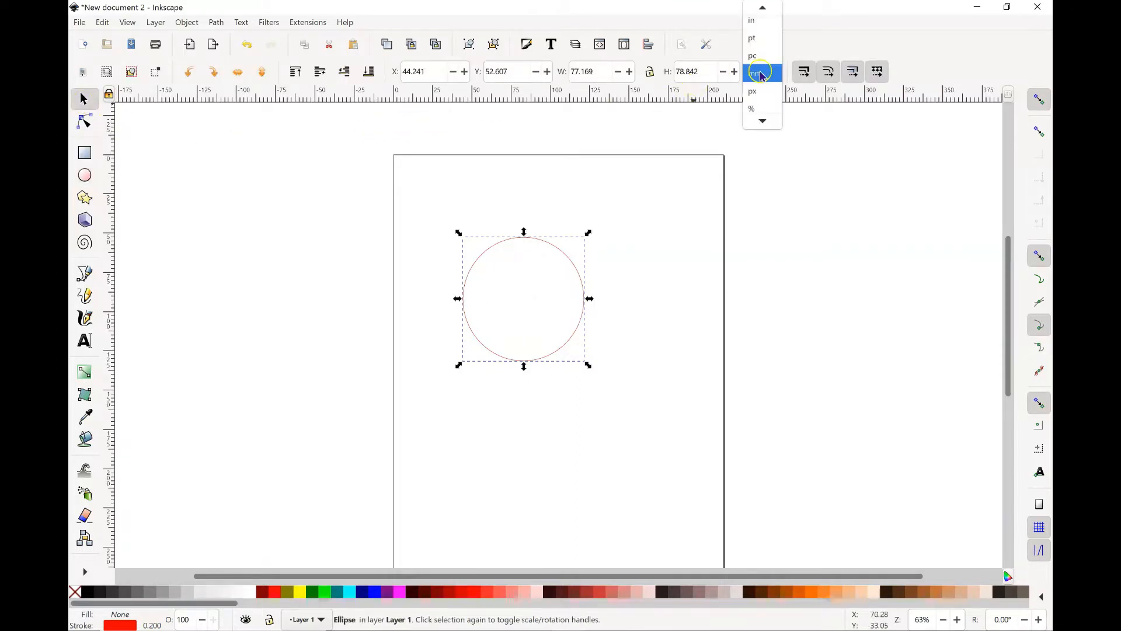
pyautogui.click(760, 34)
pyautogui.click(703, 70)
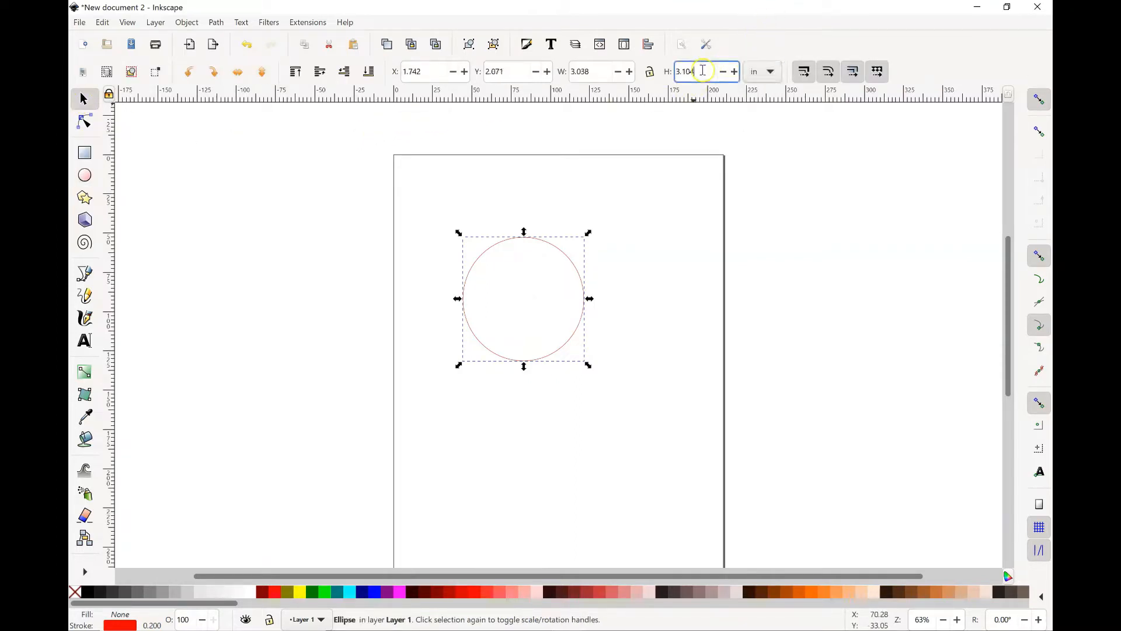
pyautogui.write('3')
pyautogui.click(587, 69)
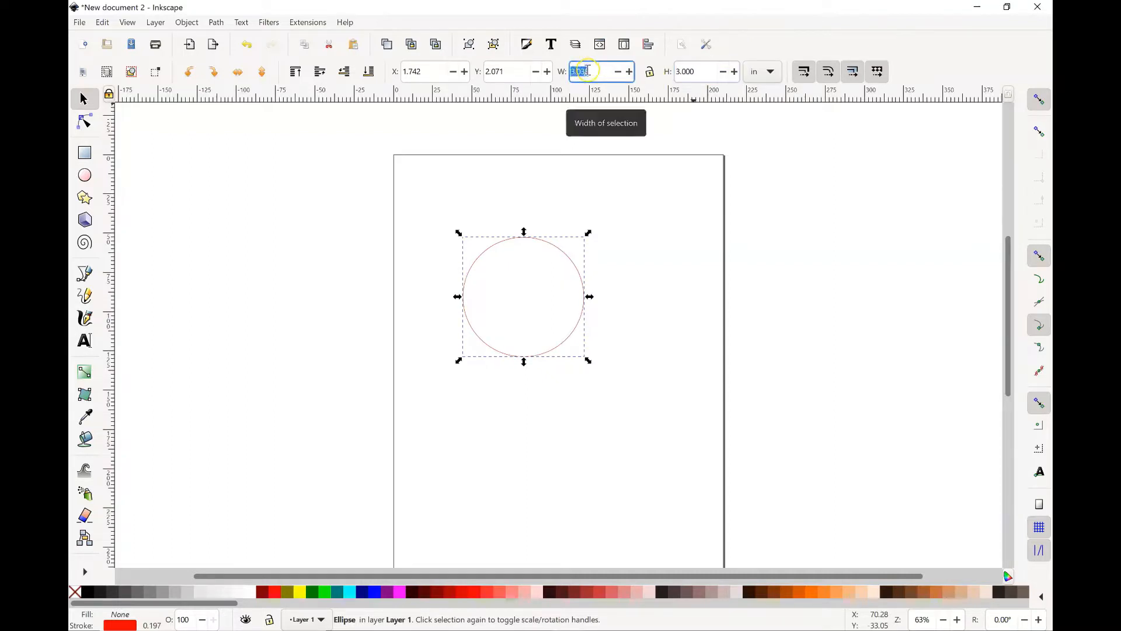
pyautogui.write('3')
pyautogui.click(547, 187)
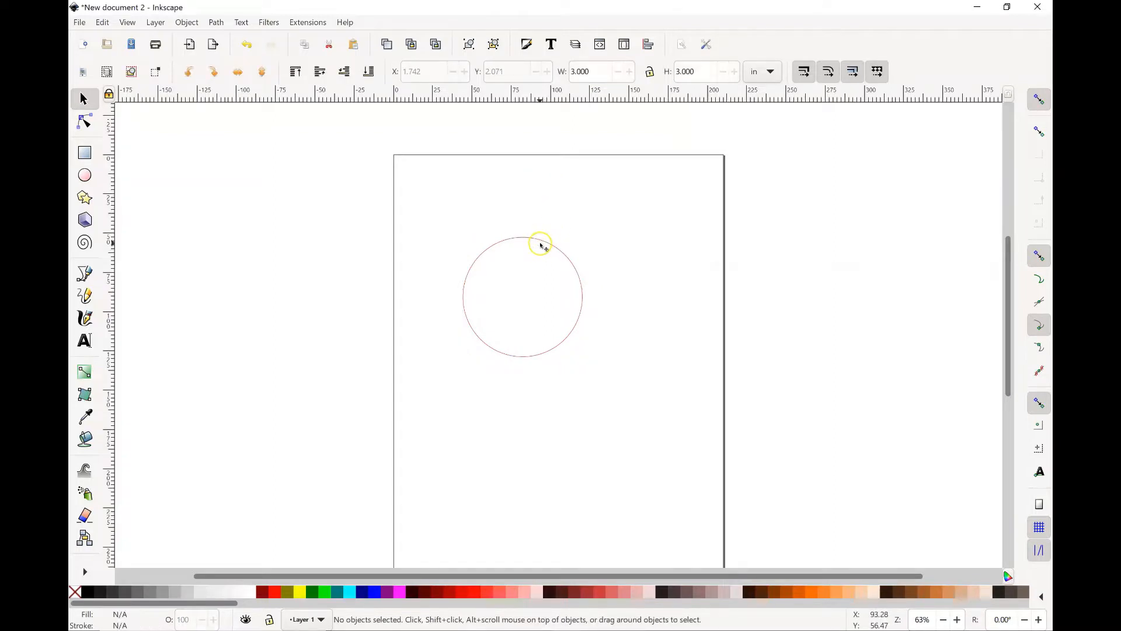
# Step: Set the 3-inch circle's stroke width to 5 mm
pyautogui.click(540, 244)
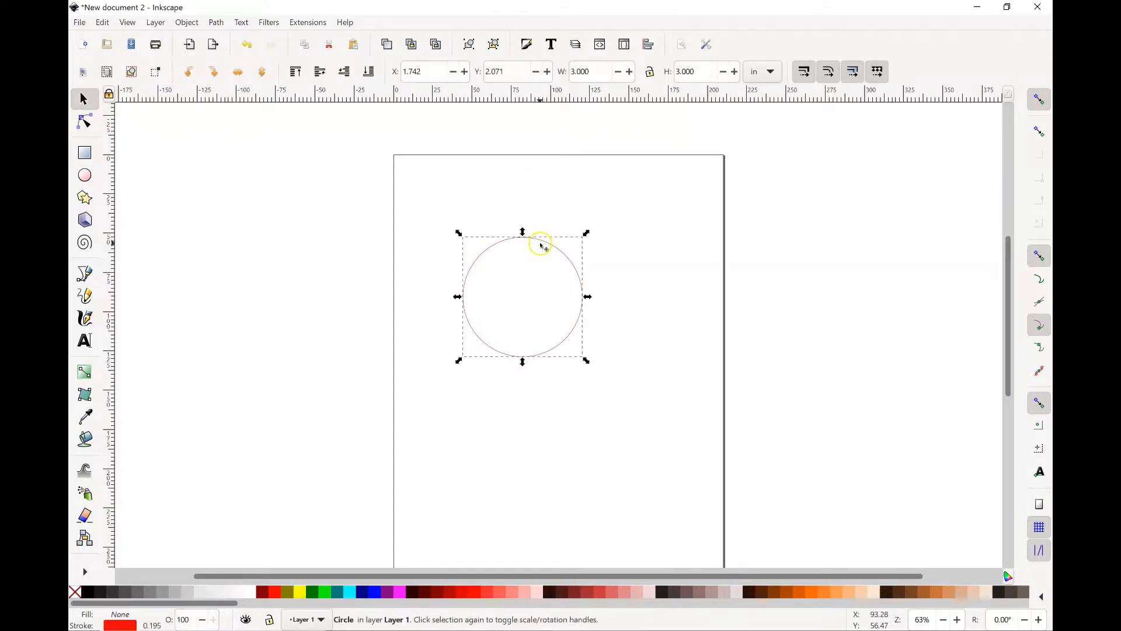
pyautogui.click(183, 23)
pyautogui.click(199, 53)
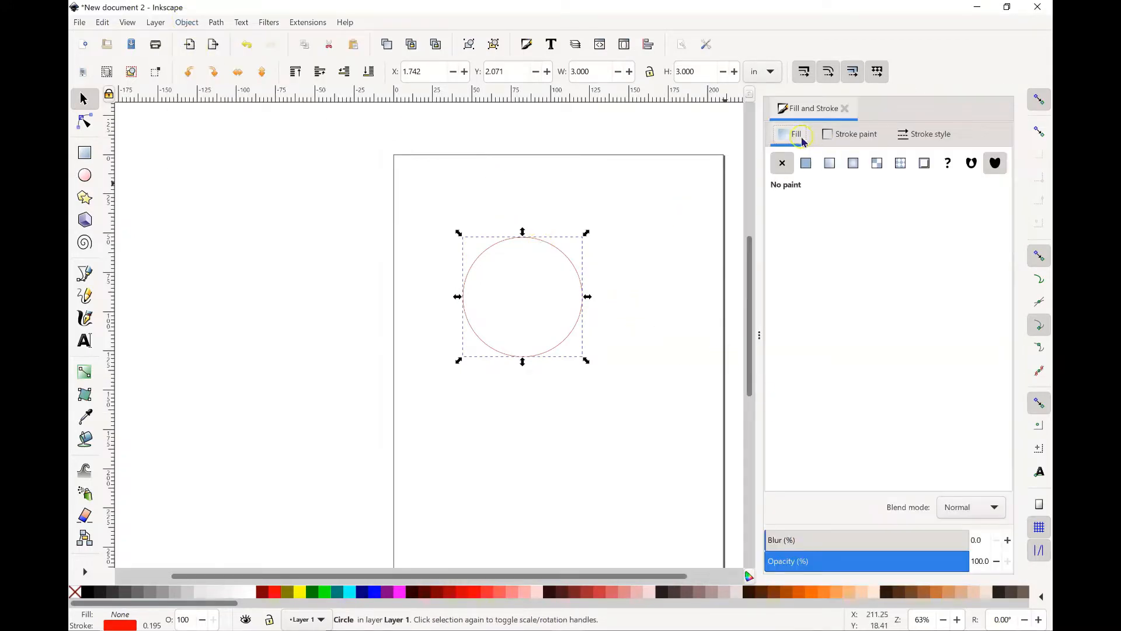
pyautogui.click(858, 141)
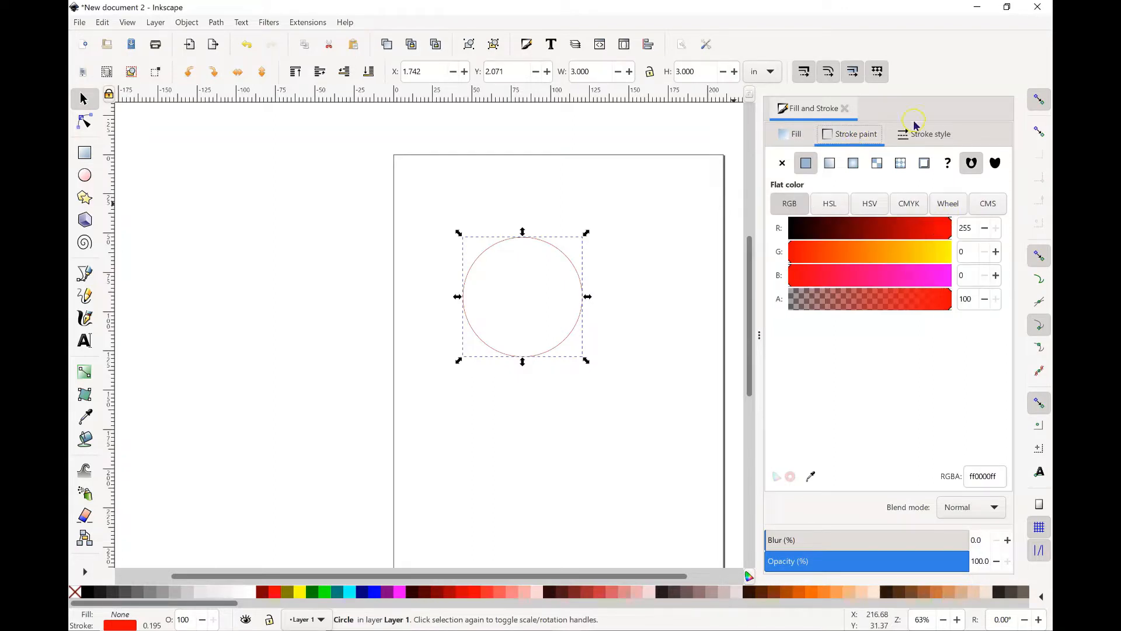
pyautogui.click(929, 134)
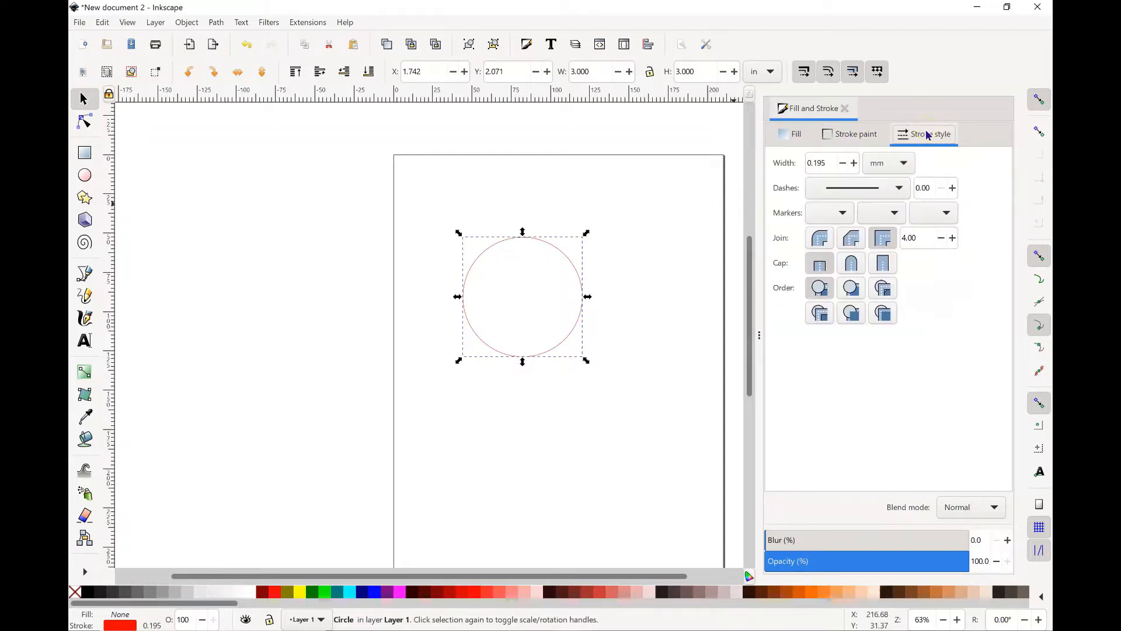
pyautogui.moveTo(839, 162); pyautogui.dragTo(779, 161)
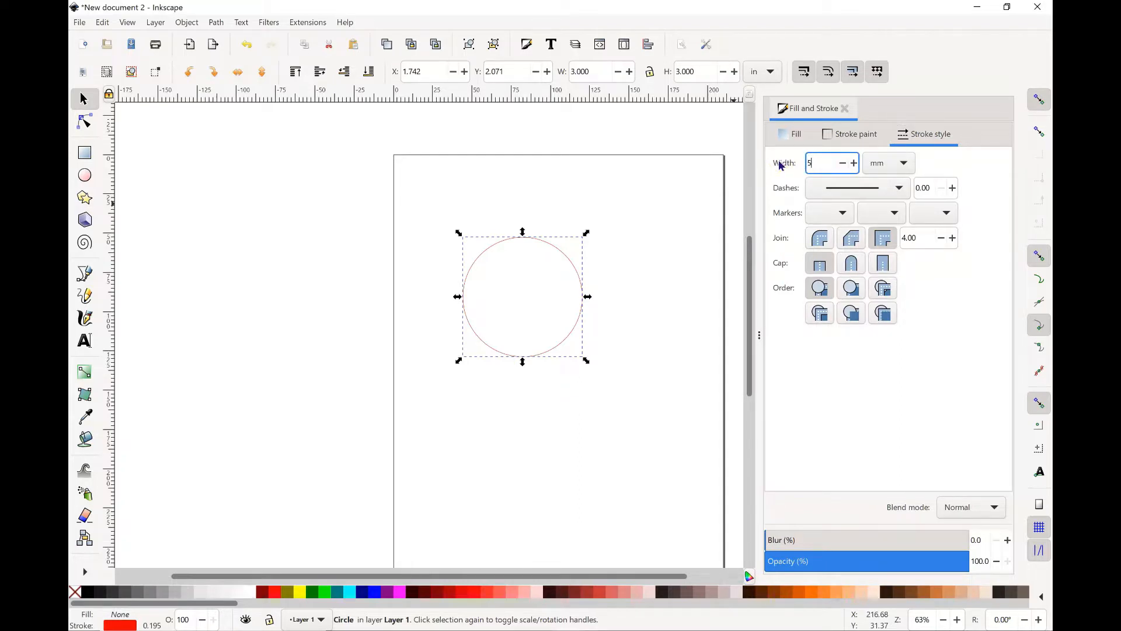
pyautogui.press('Return')
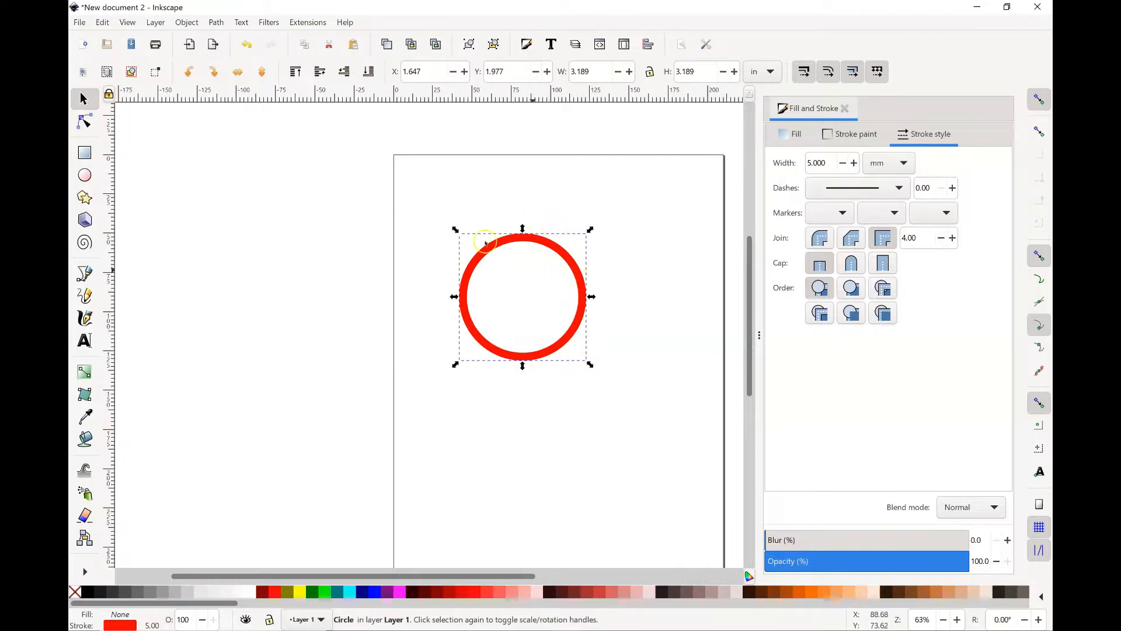
# Step: Convert the thick circle's stroke to a path and show its nodes
pyautogui.click(216, 25)
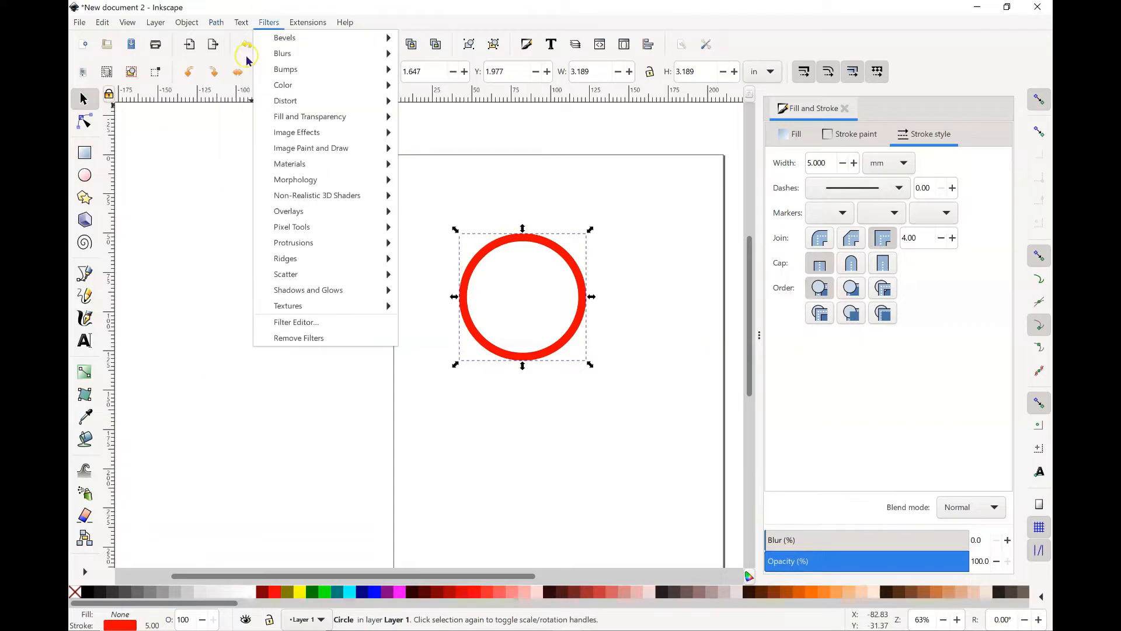
pyautogui.click(247, 53)
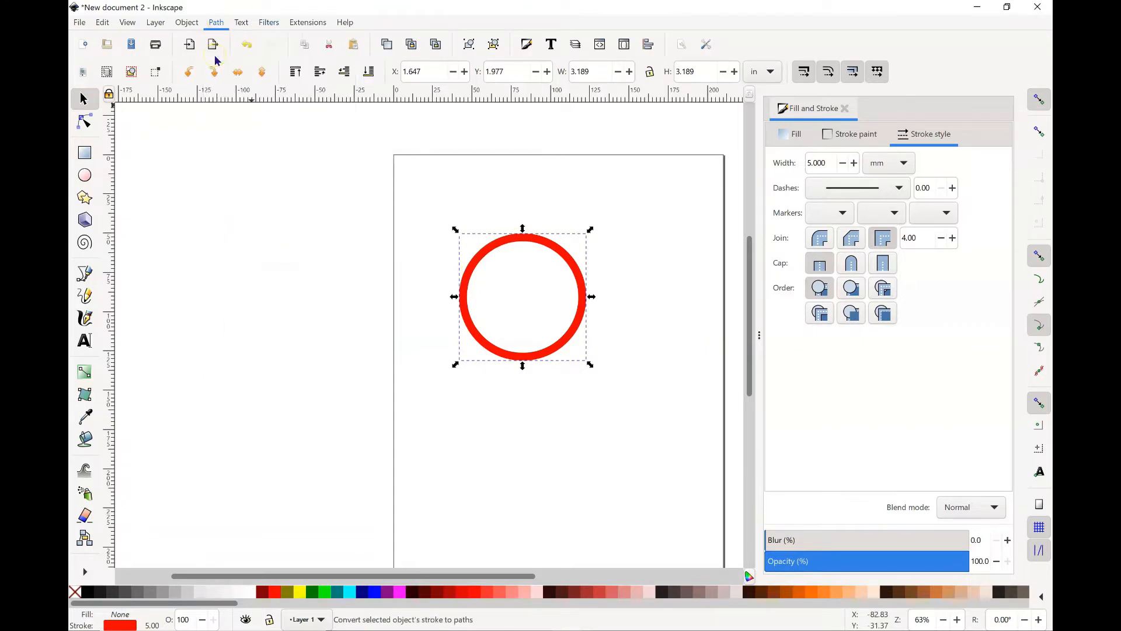
pyautogui.click(82, 125)
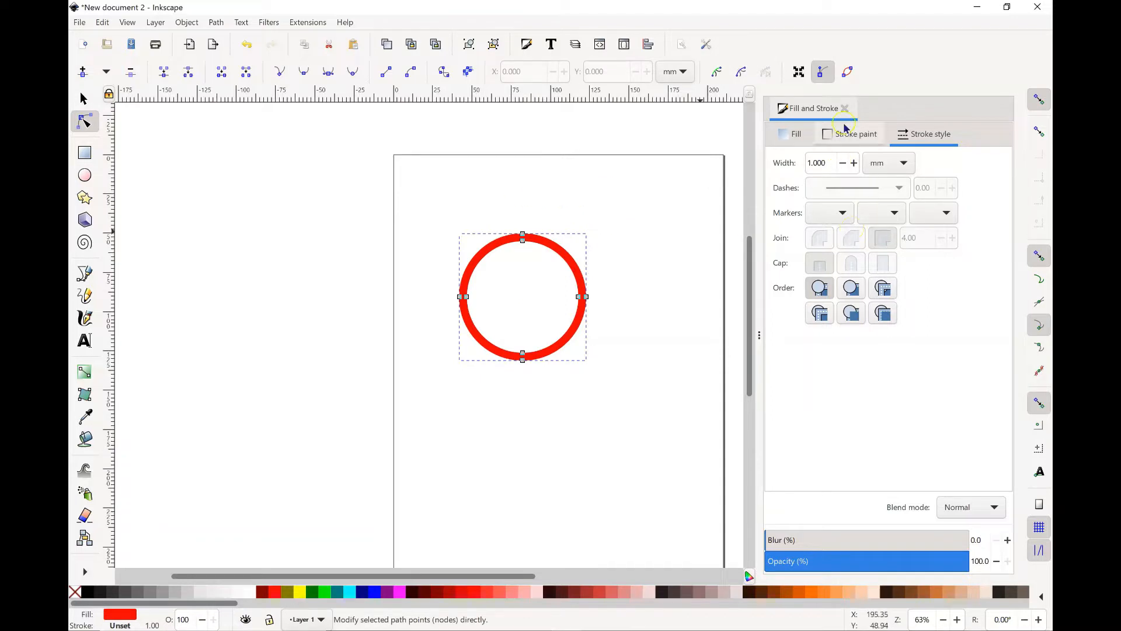
# Step: Remove the ring's fill and give it a flat red stroke paint
pyautogui.click(795, 135)
pyautogui.click(784, 165)
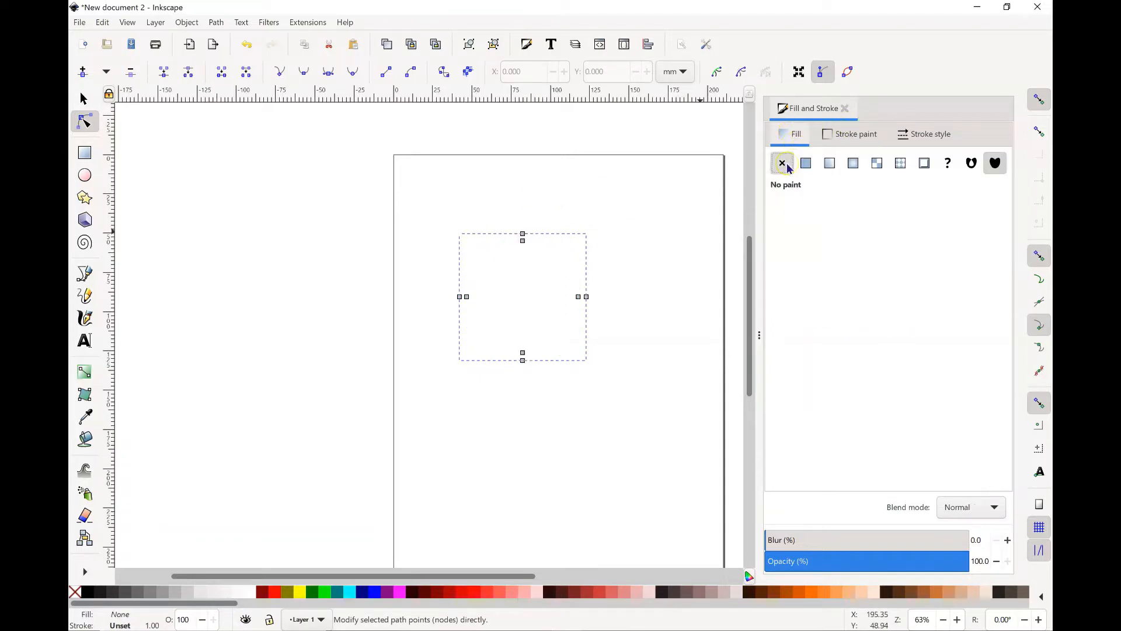
pyautogui.click(844, 134)
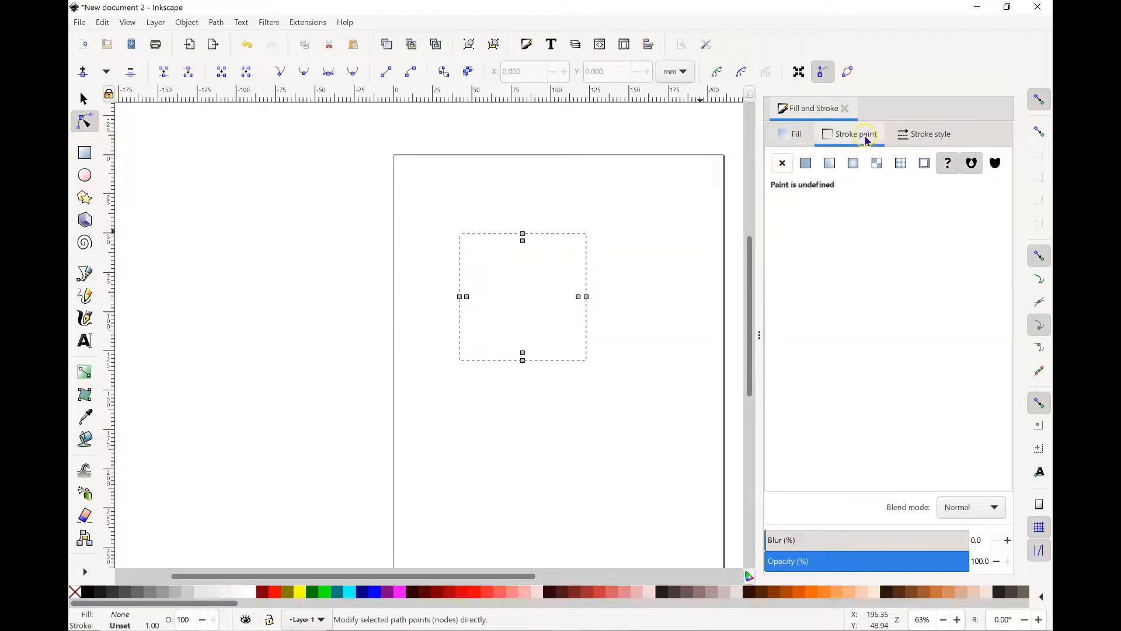
pyautogui.click(809, 166)
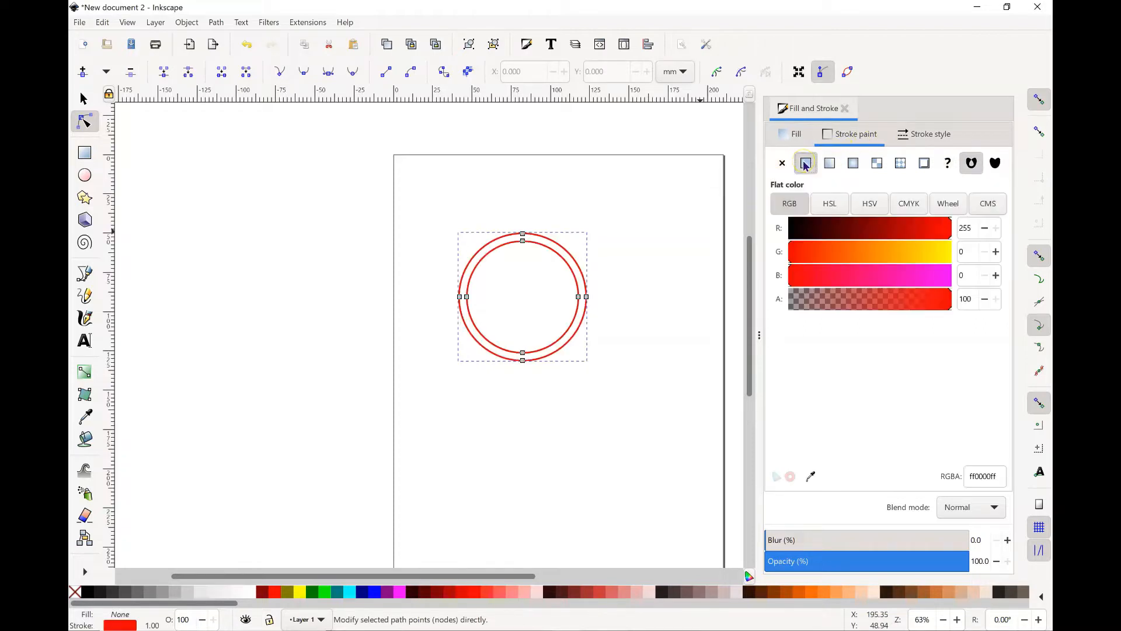
# Step: Set the ring outline's stroke width to 0.2 mm and deselect the ring
pyautogui.click(924, 133)
pyautogui.moveTo(835, 164); pyautogui.dragTo(805, 164)
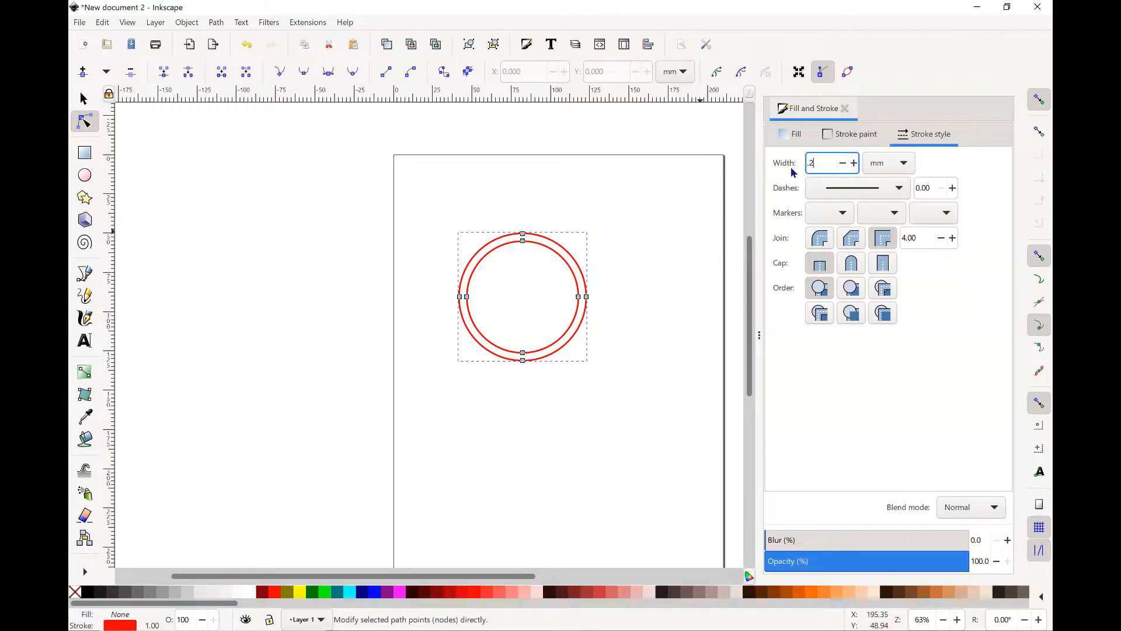
pyautogui.write('.2')
pyautogui.press('Return')
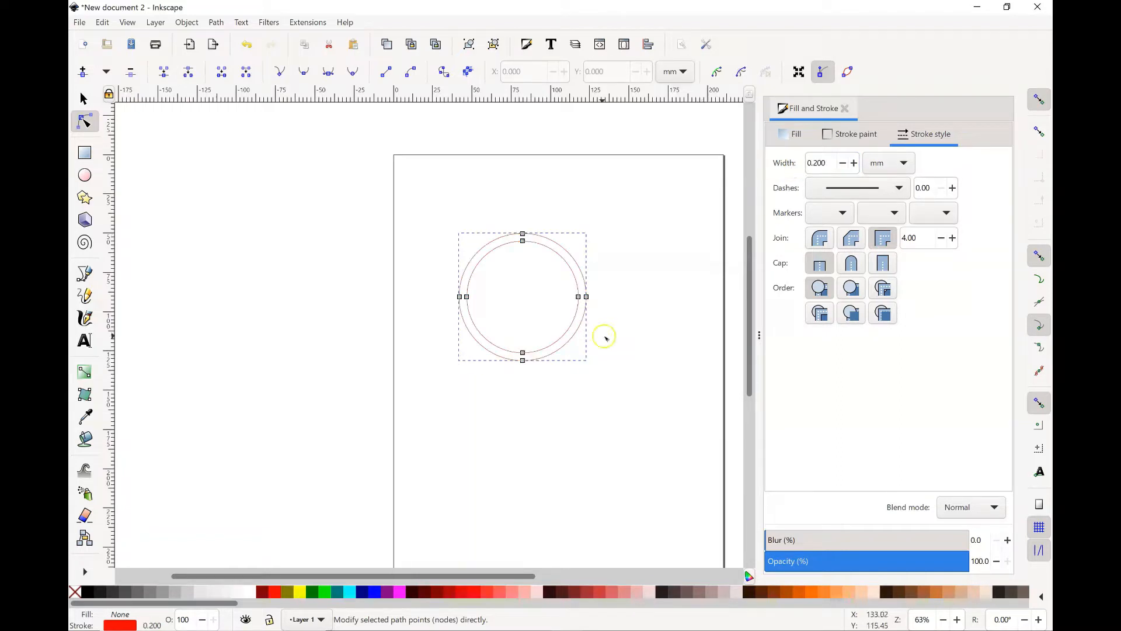
pyautogui.click(637, 345)
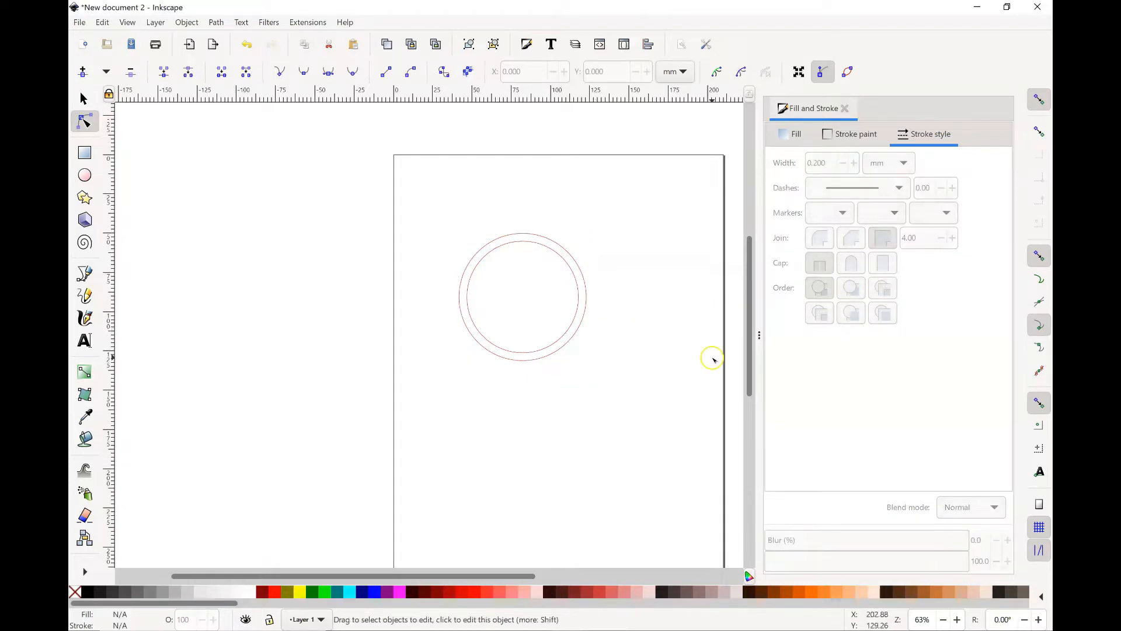
# Step: Draw a small circle just above the ring and set its height and width to 0.3 in each
pyautogui.click(85, 175)
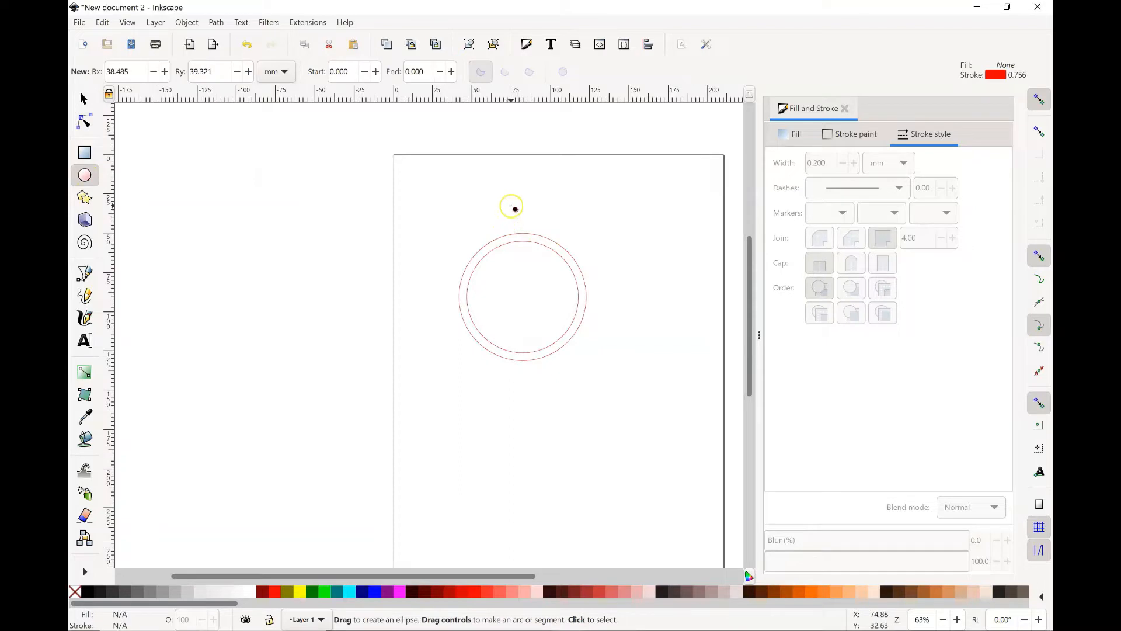
pyautogui.moveTo(514, 208); pyautogui.dragTo(532, 225)
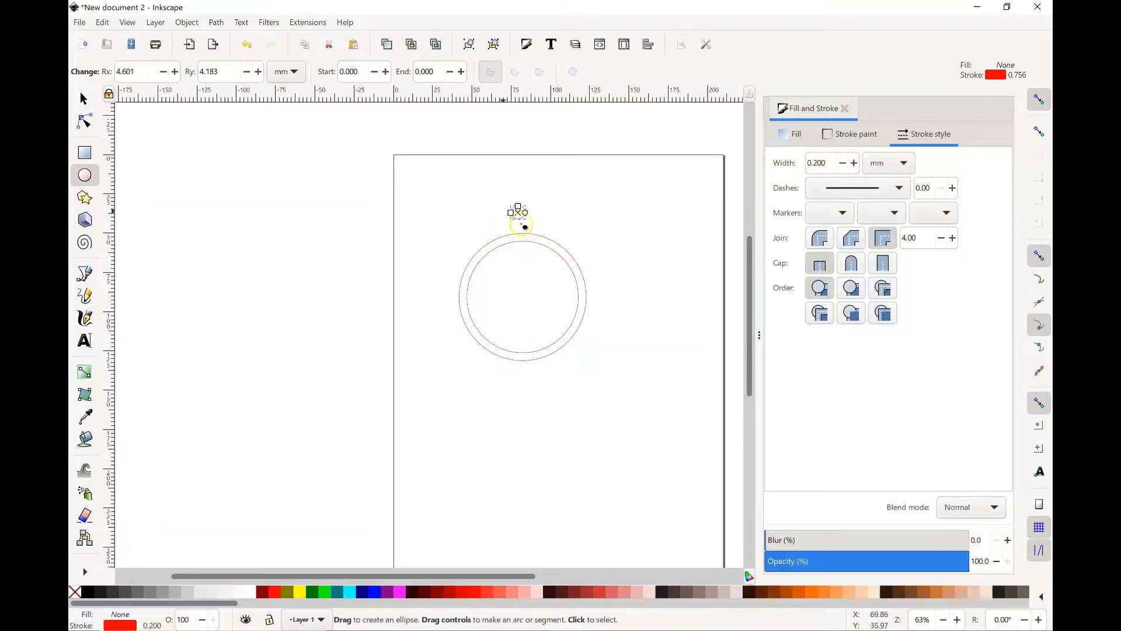
pyautogui.click(84, 99)
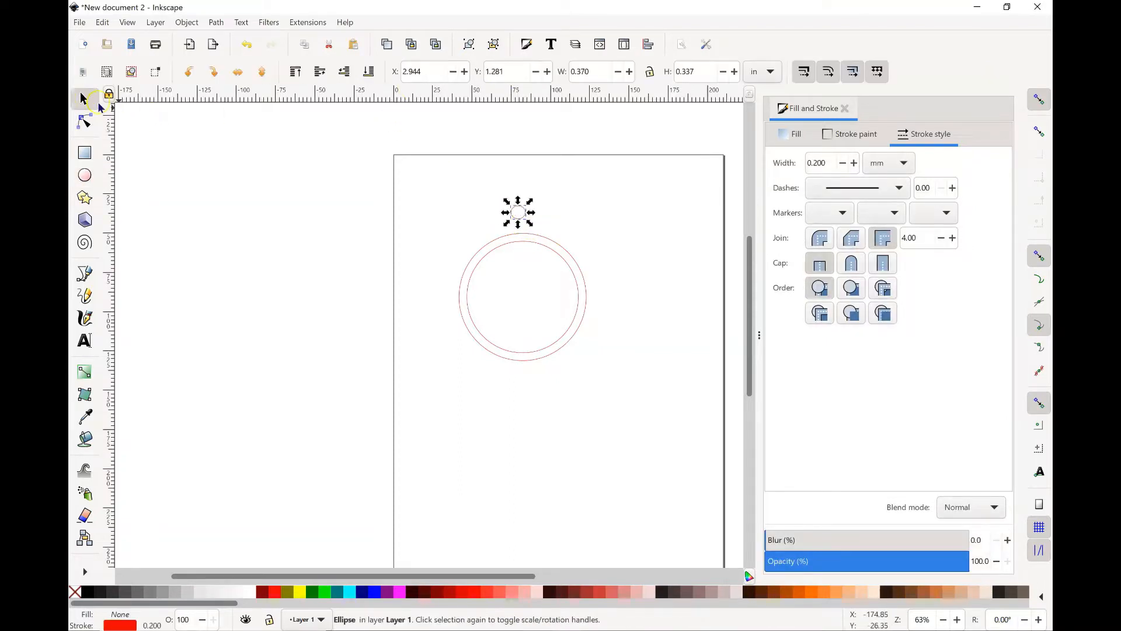
pyautogui.doubleClick(683, 72)
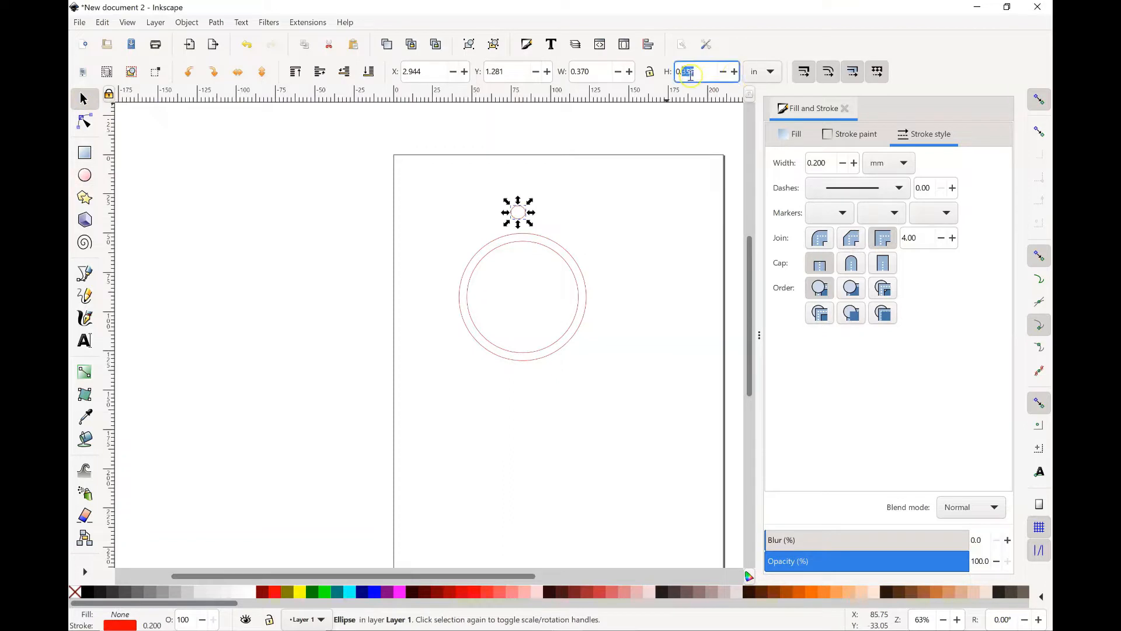
pyautogui.press('BackSpace')
pyautogui.doubleClick(600, 73)
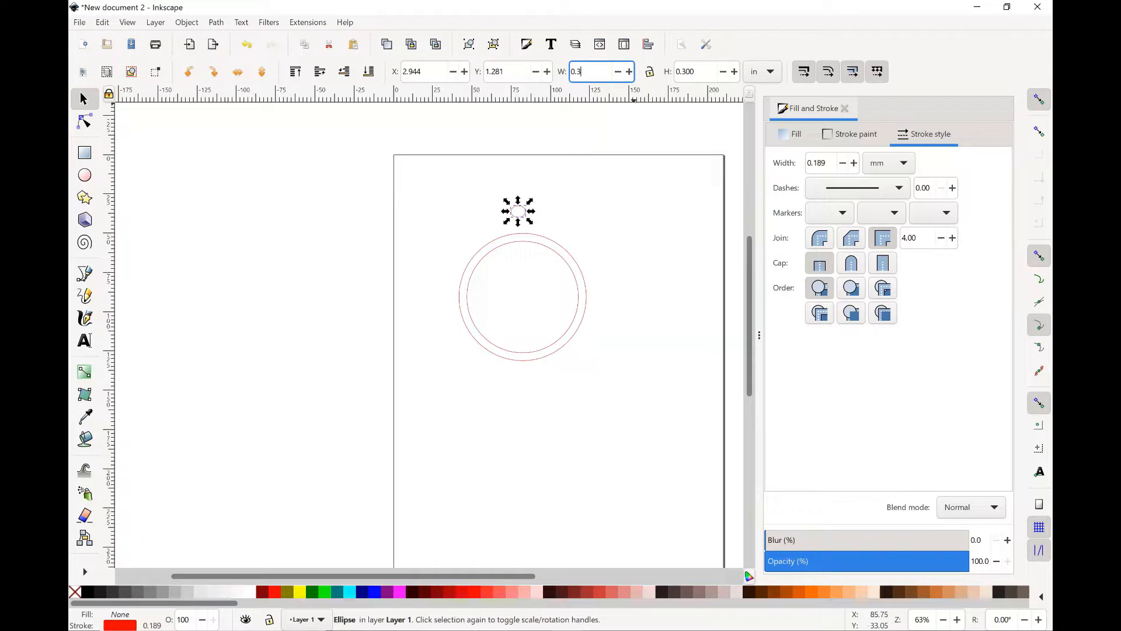
pyautogui.press('Return')
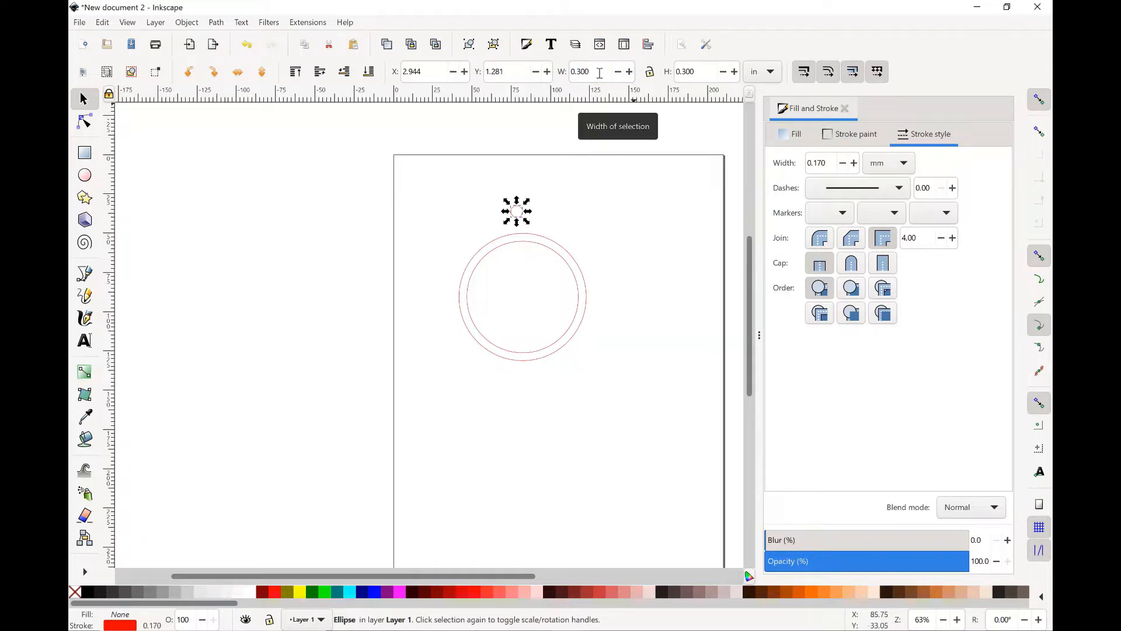
# Step: Set the small circle's stroke width to 3 mm and convert its stroke to a path
pyautogui.click(836, 136)
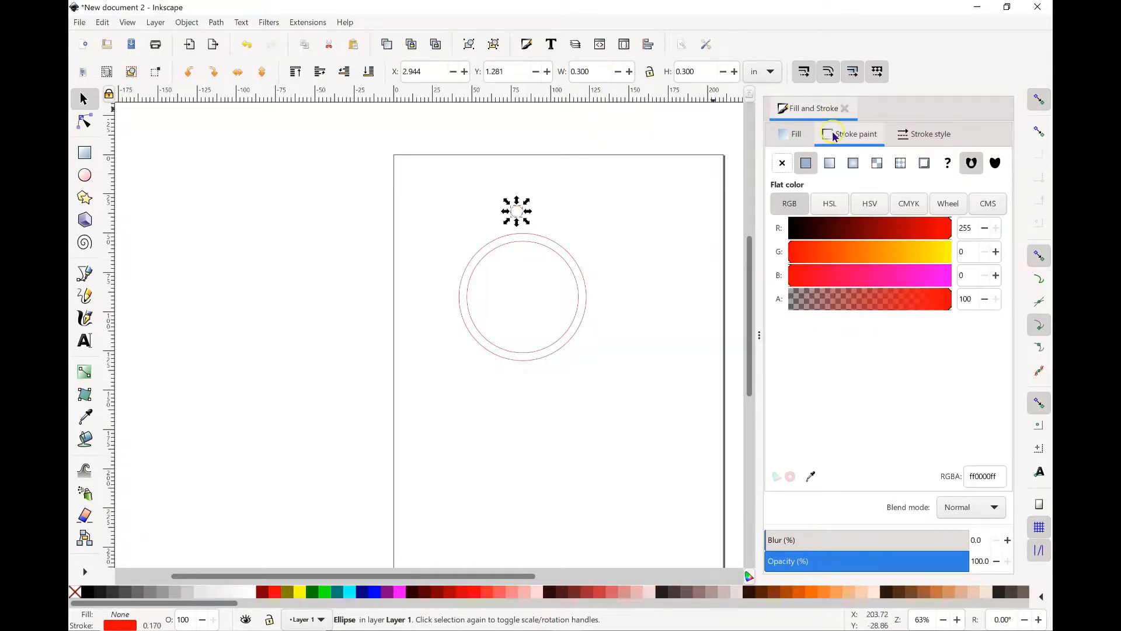
pyautogui.click(926, 134)
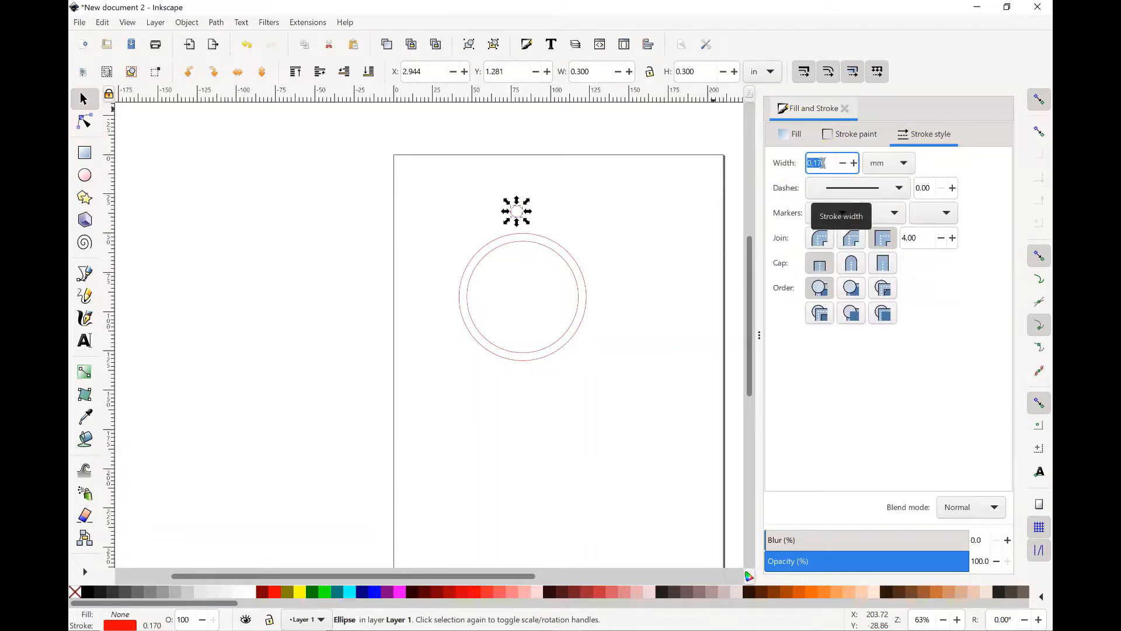
pyautogui.write('3')
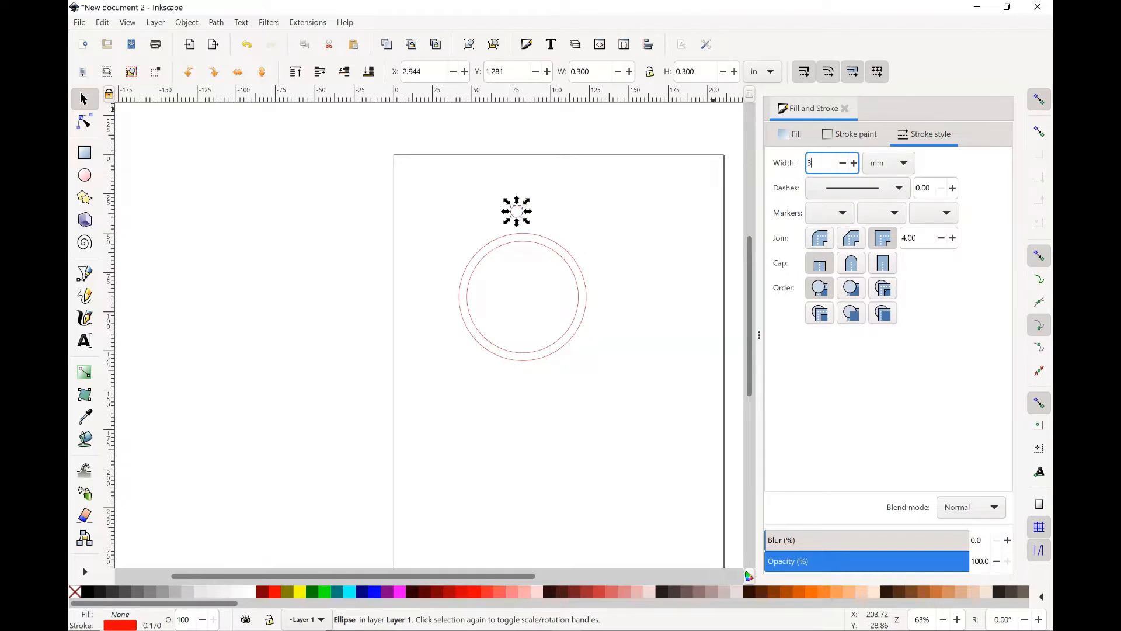
pyautogui.press('Return')
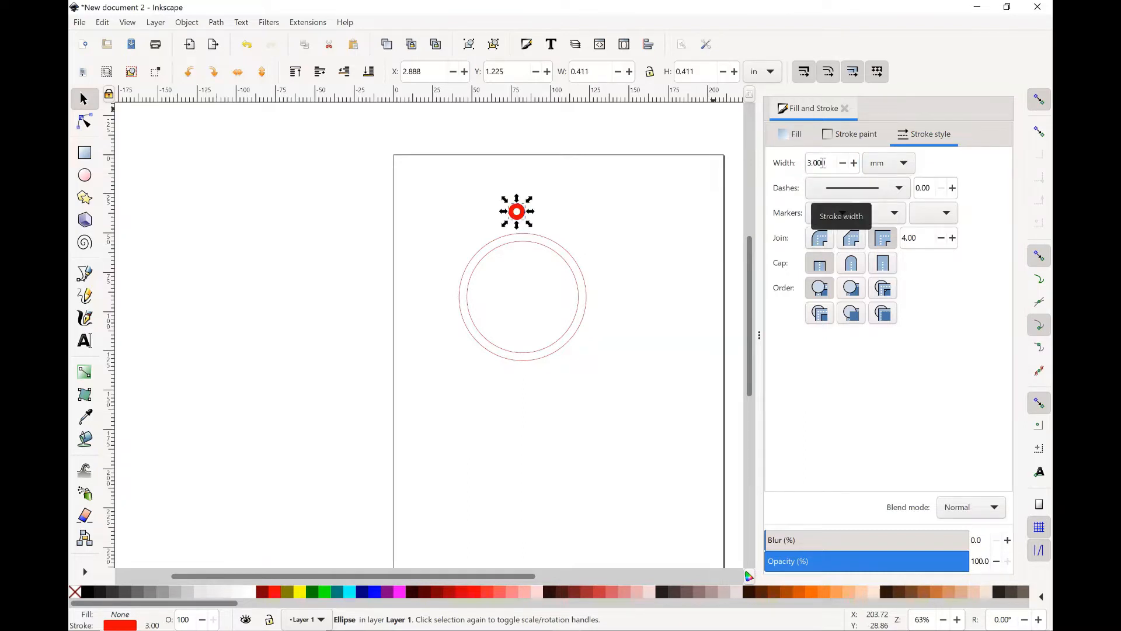
pyautogui.click(216, 22)
pyautogui.click(227, 58)
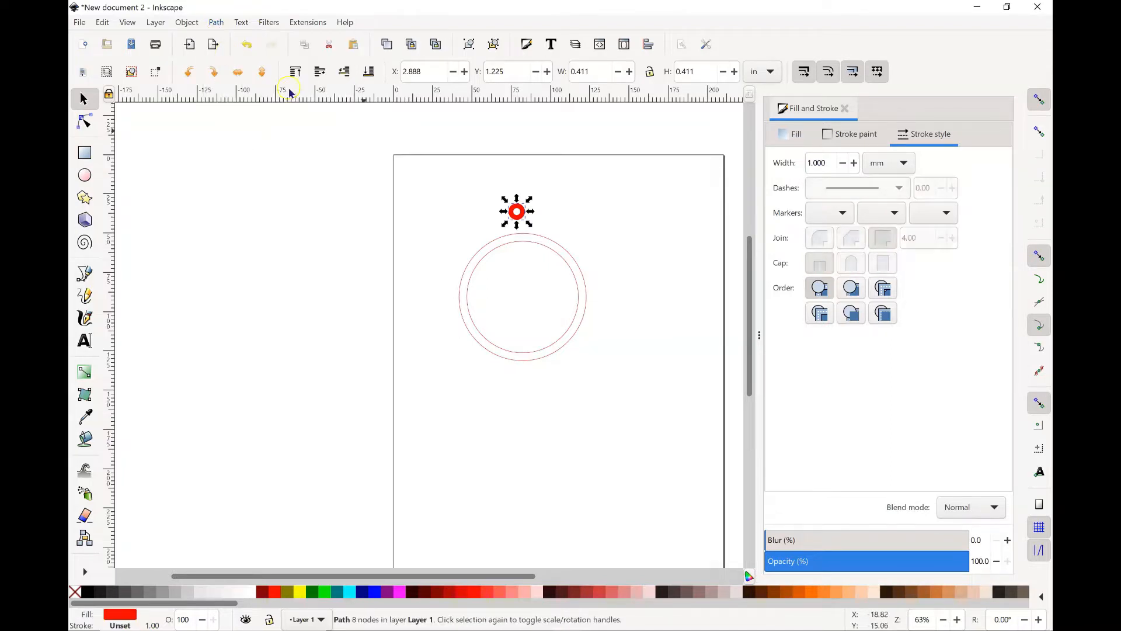
# Step: Remove the small ring's fill and give it a flat red stroke paint
pyautogui.click(793, 138)
pyautogui.click(782, 162)
pyautogui.click(833, 136)
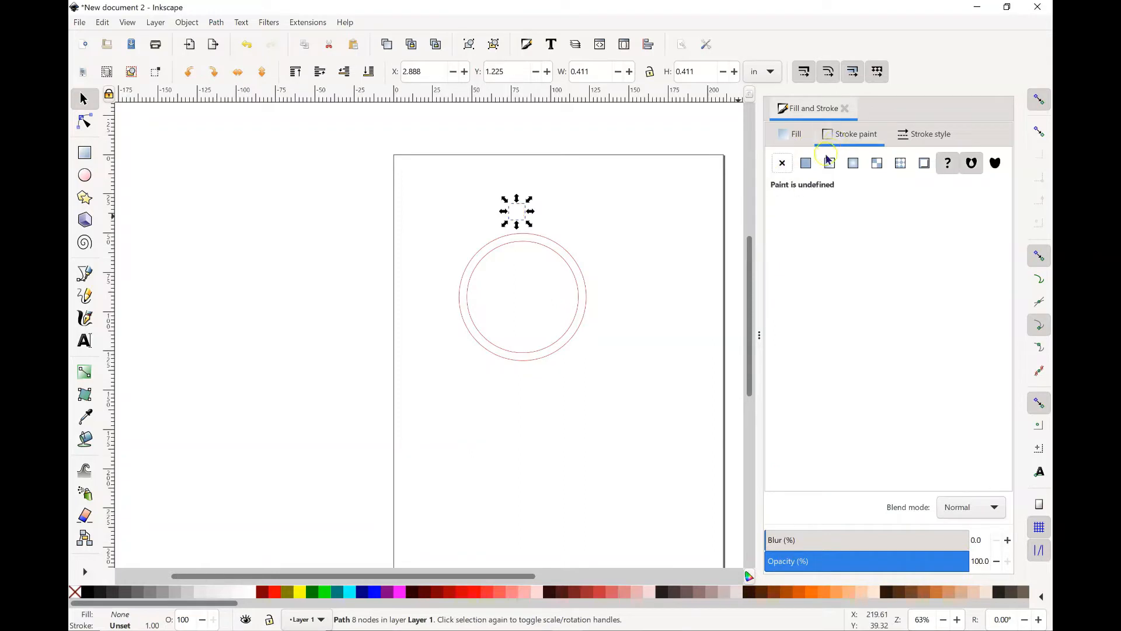
pyautogui.click(805, 163)
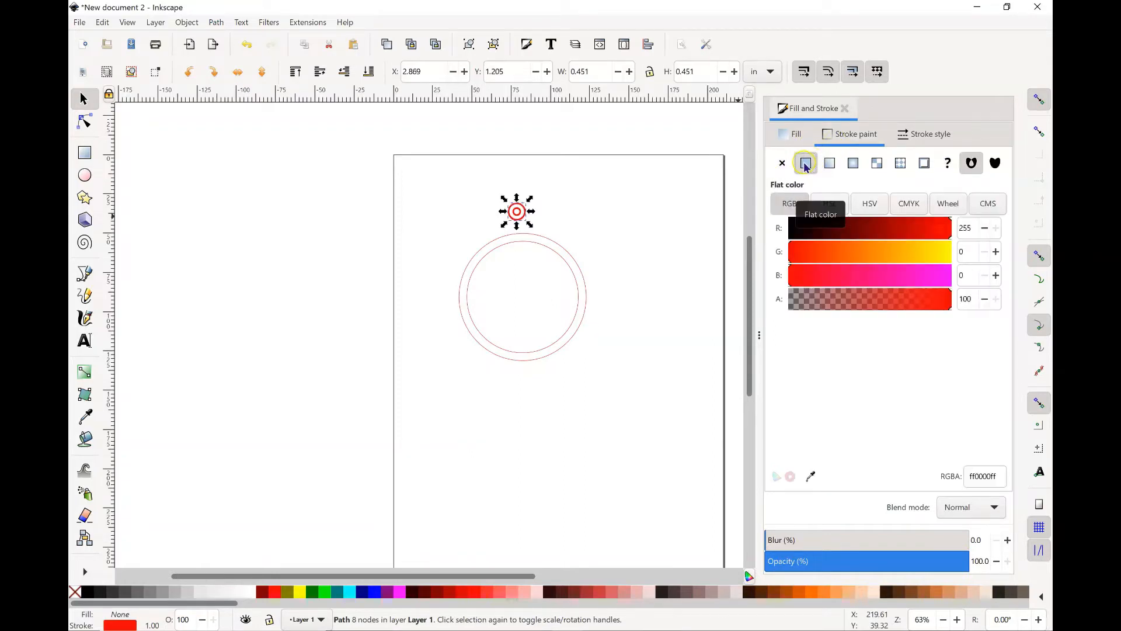
# Step: Set the small ring's stroke width to 0.2 mm and deselect it
pyautogui.click(912, 138)
pyautogui.moveTo(825, 164); pyautogui.dragTo(813, 163)
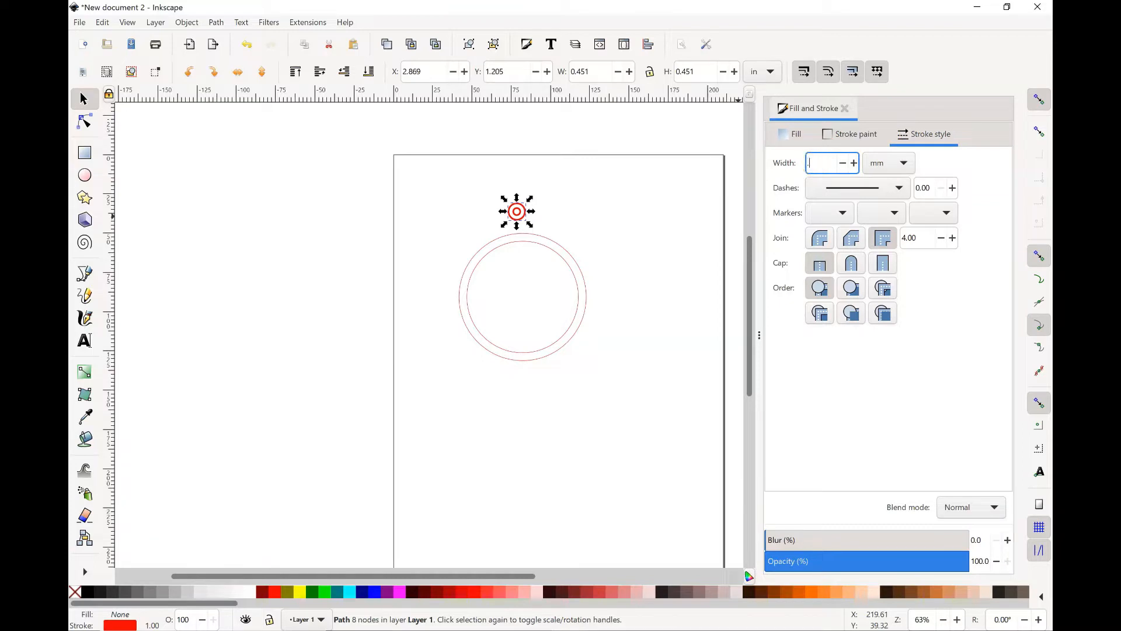
pyautogui.write('.2')
pyautogui.press('Return')
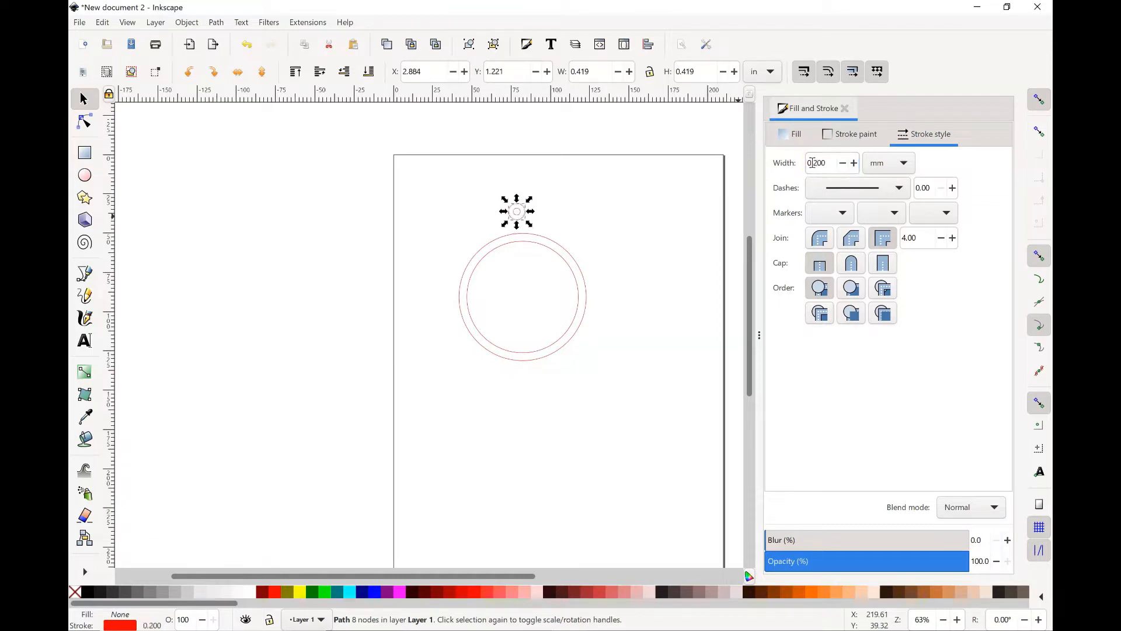
pyautogui.click(656, 226)
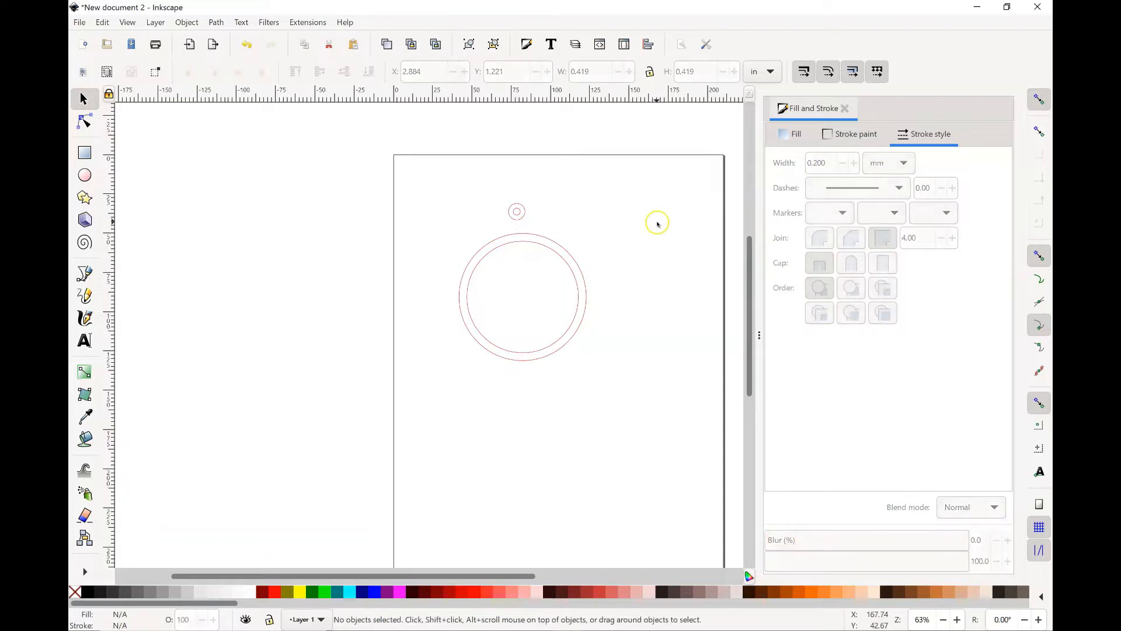
# Step: Select the small and large rings together and centre both horizontally relative to the page
pyautogui.click(517, 216)
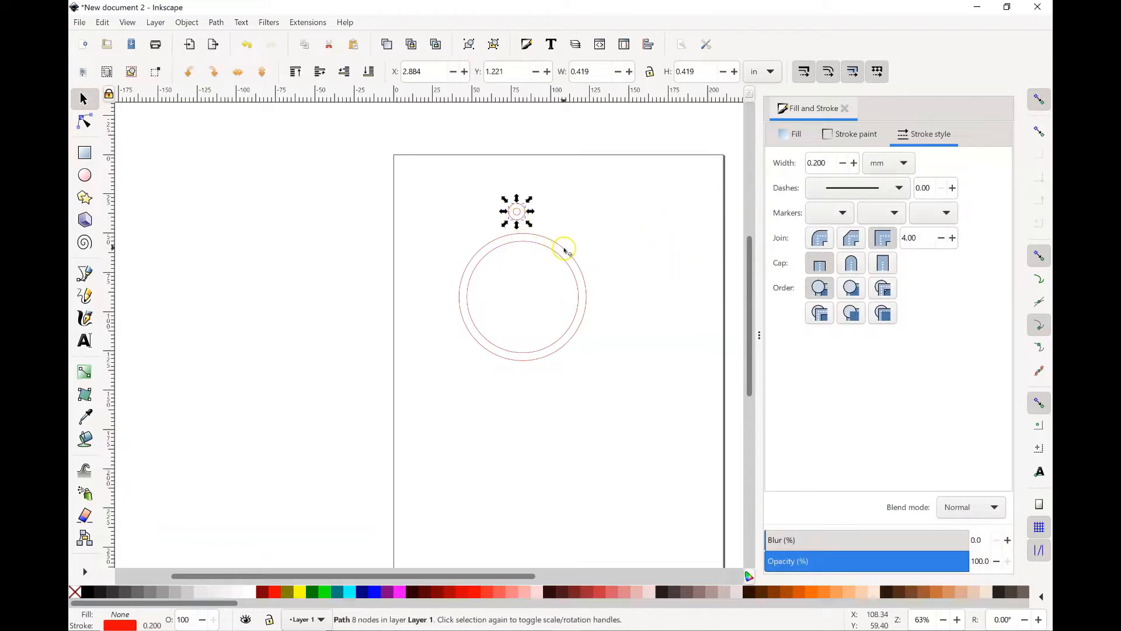
pyautogui.press('shift')
pyautogui.keyDown('shift'); pyautogui.click(513, 245); pyautogui.keyUp('shift')
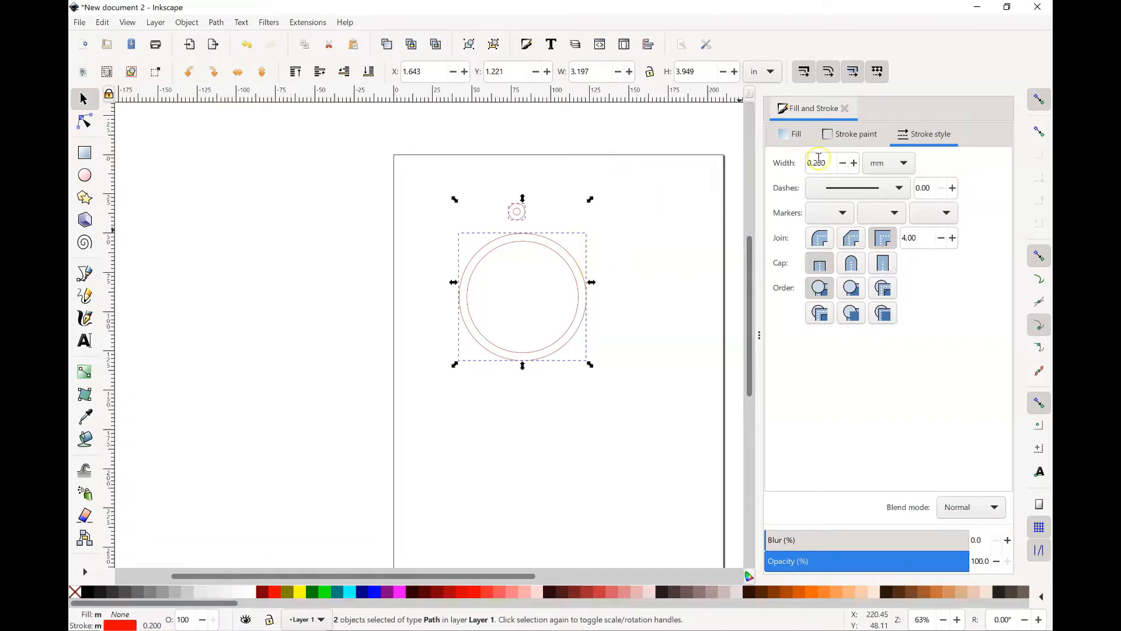
pyautogui.click(186, 24)
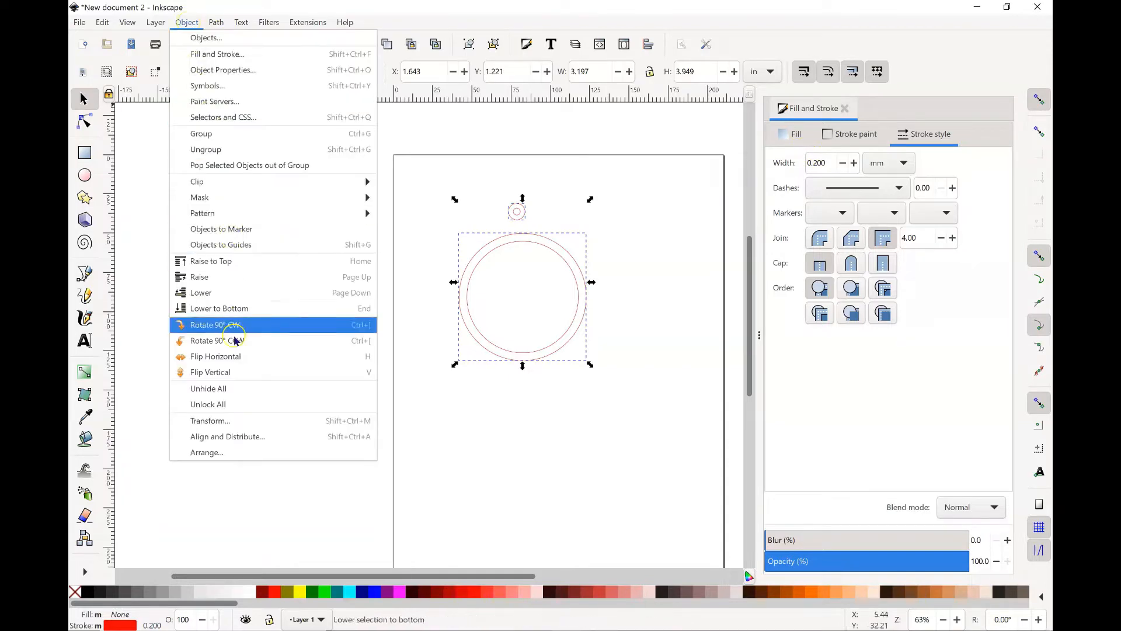
pyautogui.click(201, 440)
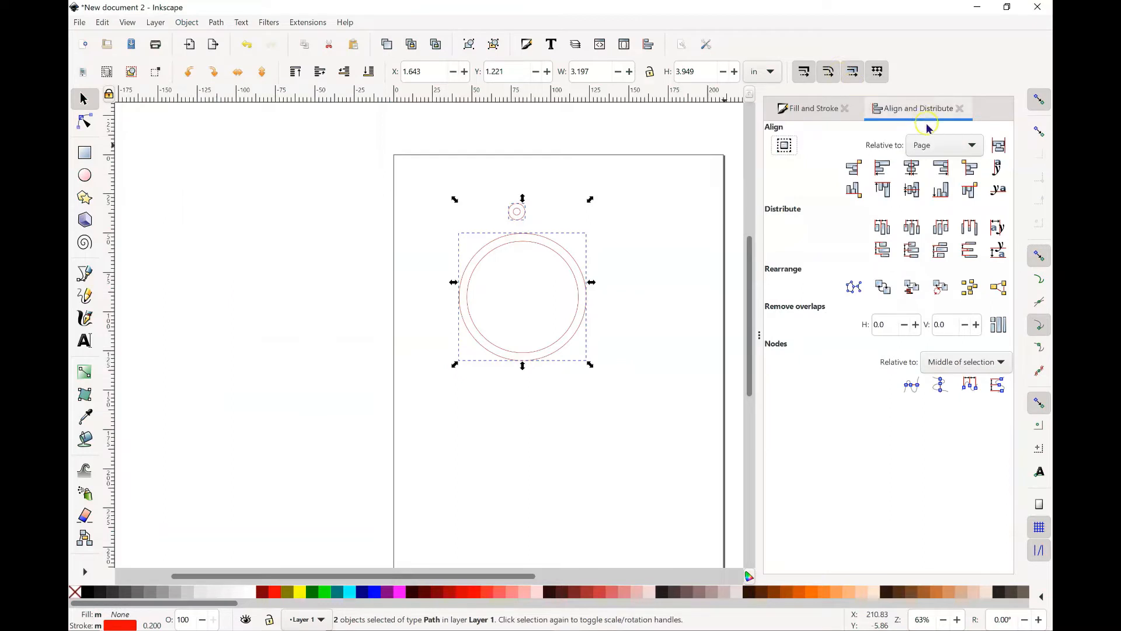
pyautogui.click(917, 169)
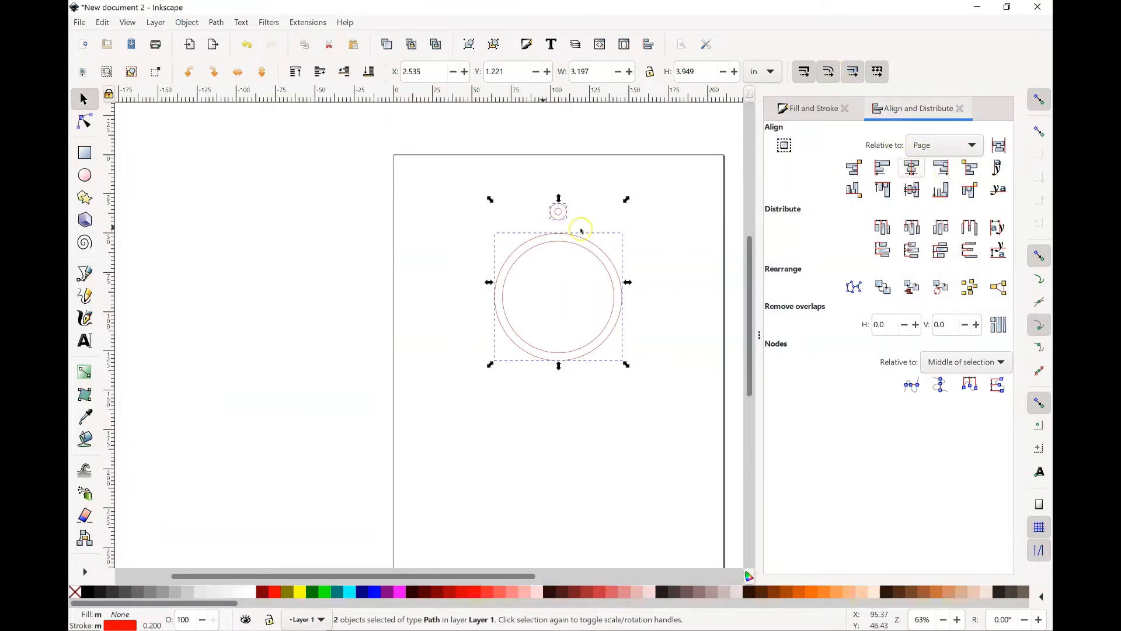
# Step: Nudge the small ring straight down to about Y 1.68 in so it overlaps the large ring's upper edge
pyautogui.click(540, 164)
pyautogui.click(559, 223)
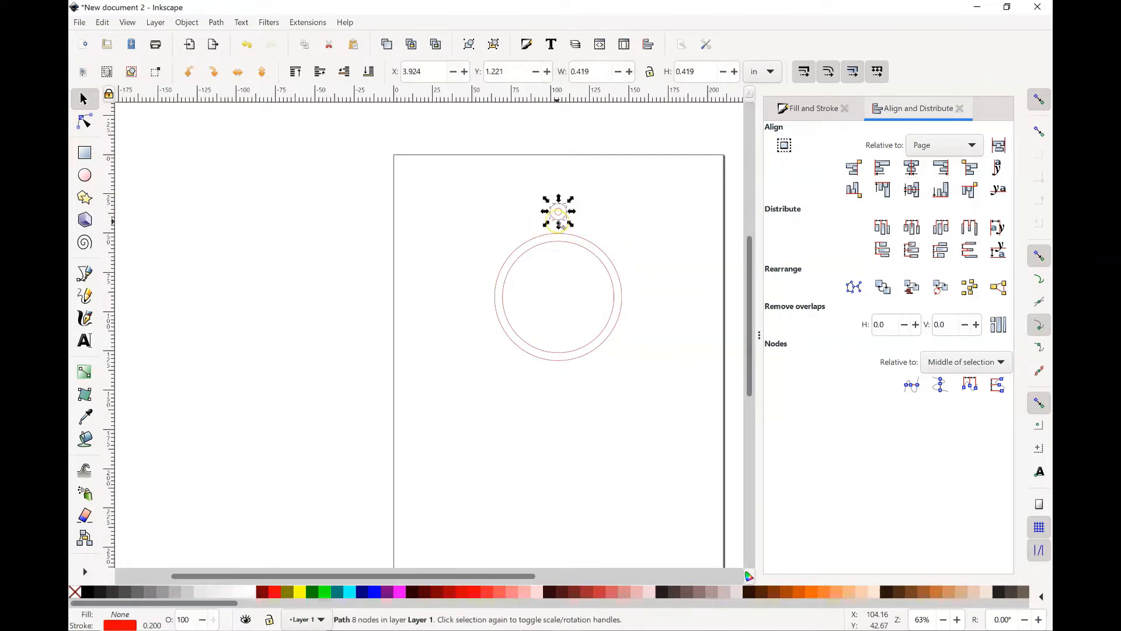
pyautogui.press('Down')
pyautogui.press('Down')
pyautogui.press('Down')
pyautogui.press('Down')
pyautogui.press('Down')
pyautogui.press('Down')
pyautogui.press('Down')
pyautogui.press('Down')
pyautogui.press('Down')
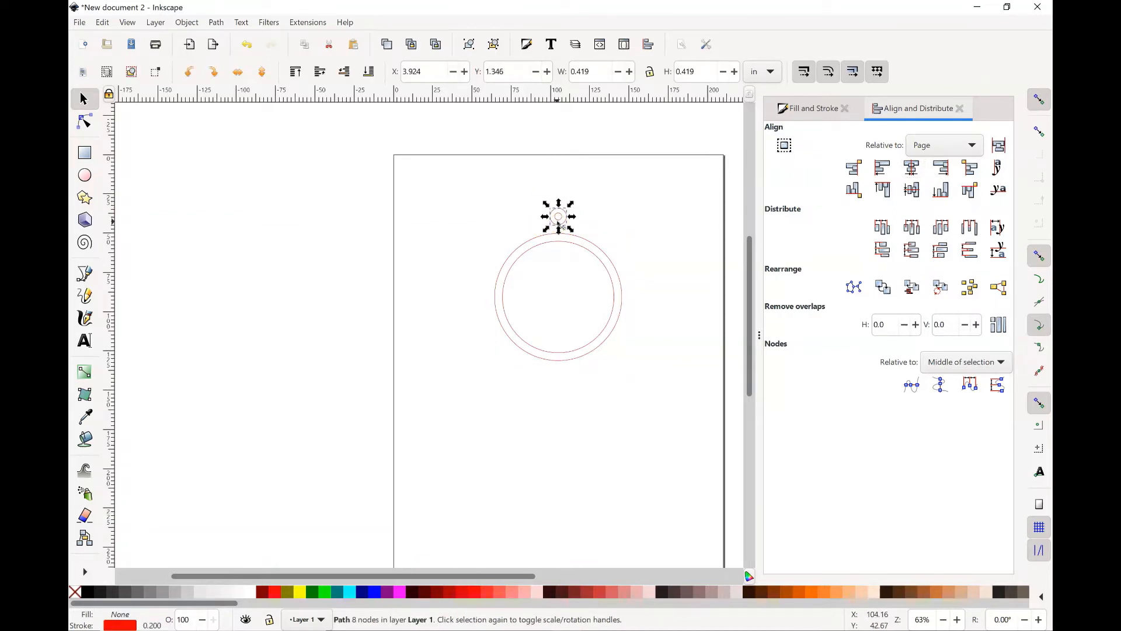
pyautogui.press('Down')
pyautogui.press('Down')
pyautogui.press('Down')
pyautogui.press('Down')
pyautogui.press('Down')
pyautogui.press('Down')
pyautogui.press('Down')
pyautogui.press('Down')
pyautogui.press('Down')
pyautogui.press('Down')
pyautogui.press('Down')
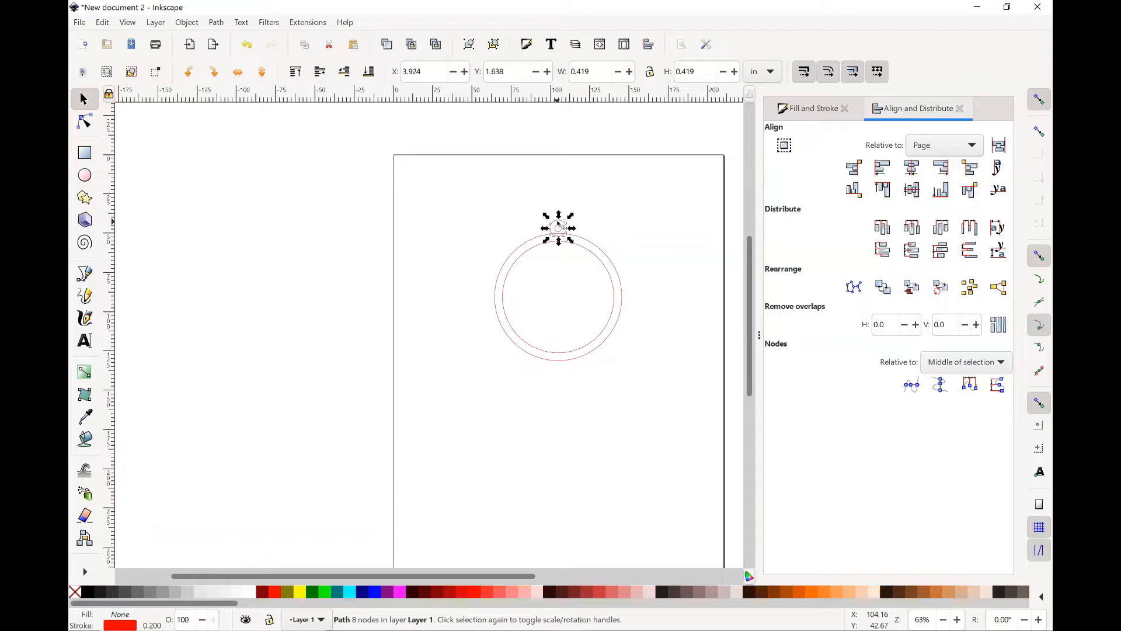
pyautogui.press('Down')
pyautogui.press('Down')
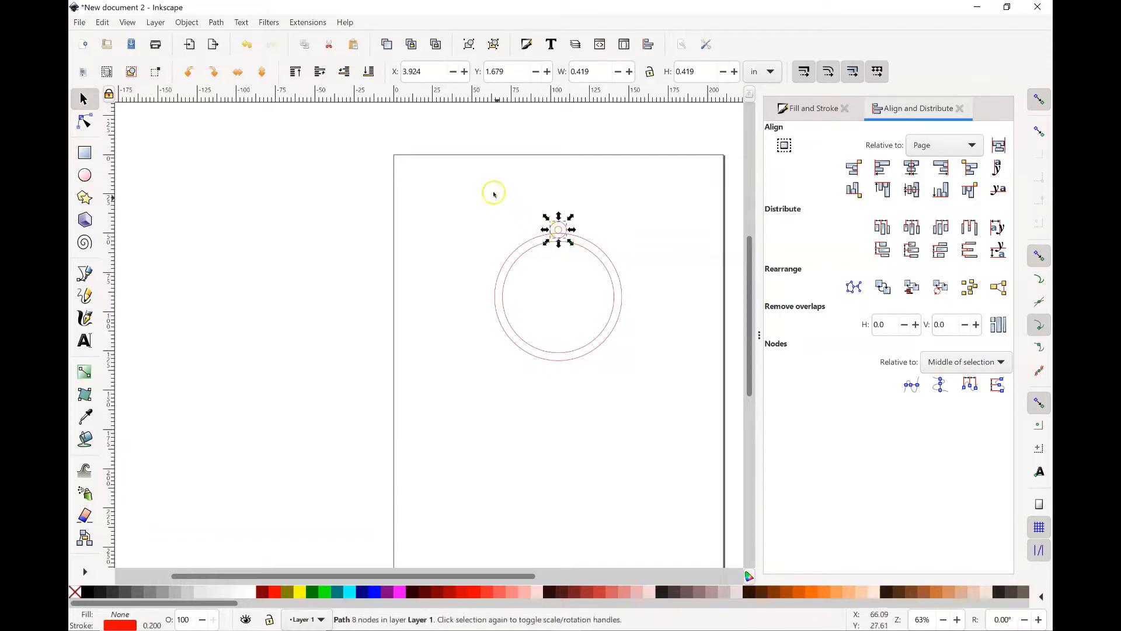
# Step: Select both rings, merge them into one outline with a path Union, and deselect the result
pyautogui.click(489, 192)
pyautogui.click(560, 229)
pyautogui.keyDown('shift'); pyautogui.click(614, 268); pyautogui.keyUp('shift')
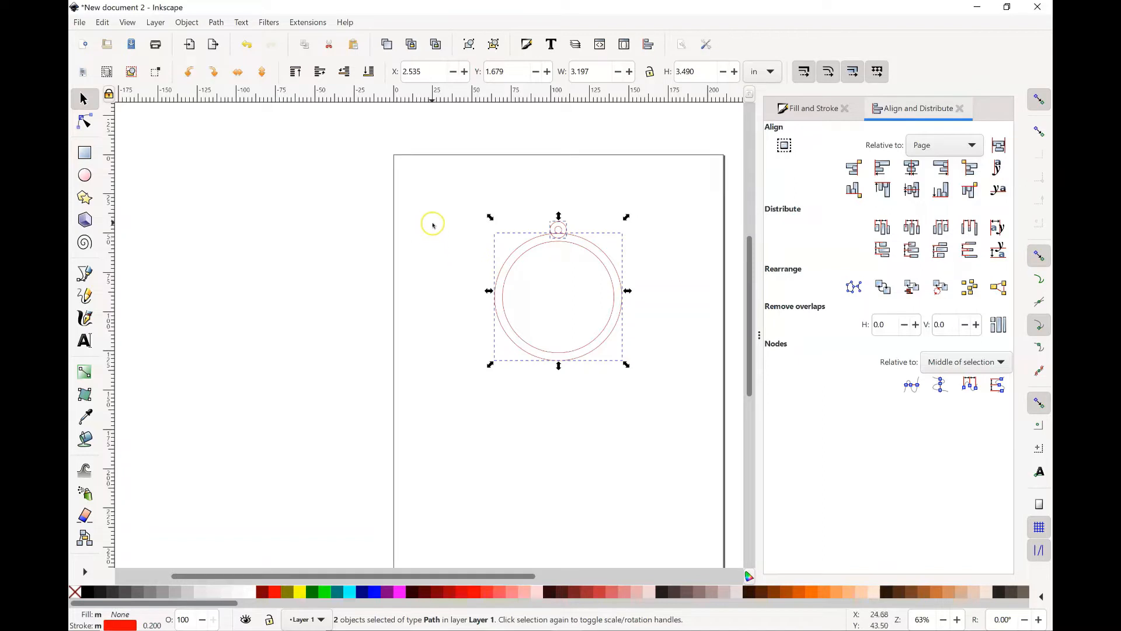
pyautogui.click(216, 23)
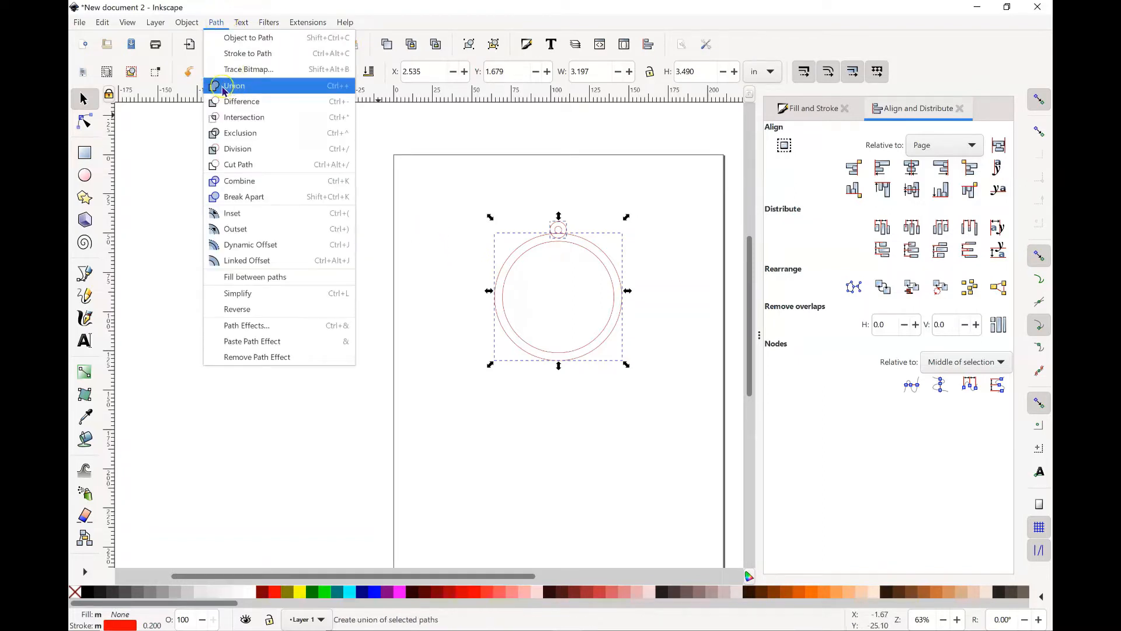
pyautogui.click(254, 93)
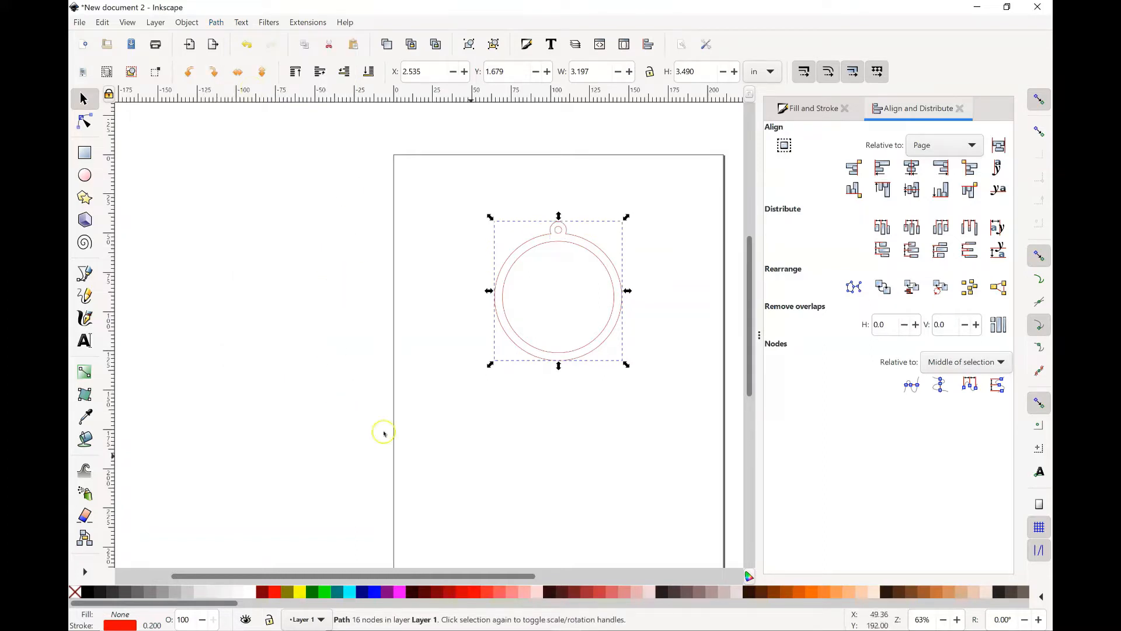
pyautogui.click(517, 423)
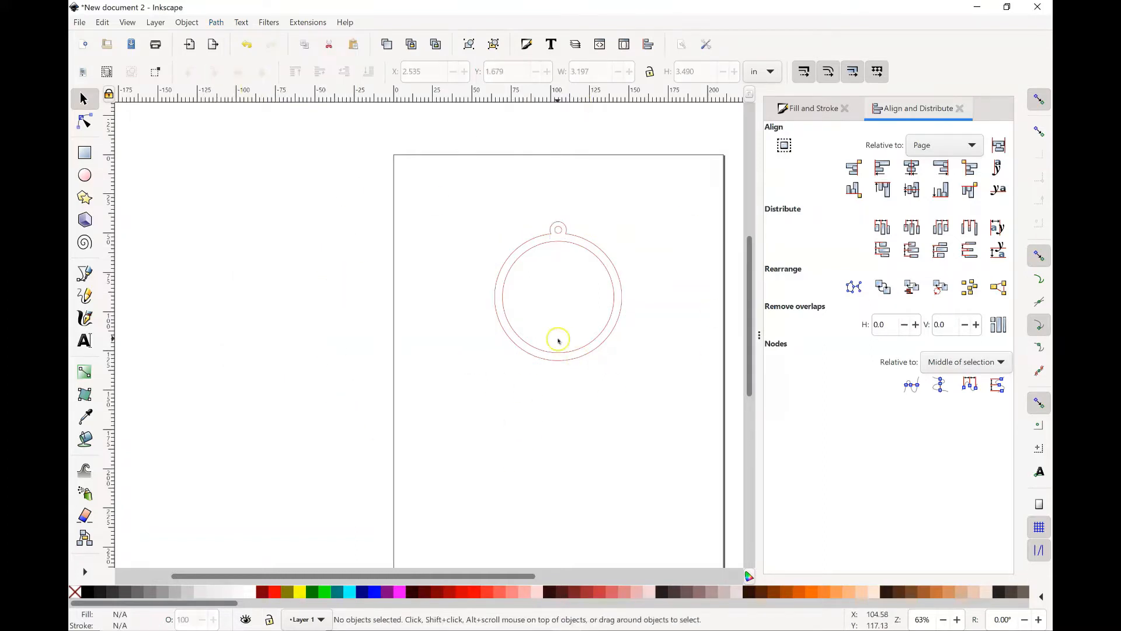
# Step: Add the text "Namaste" on the page below the ornament
pyautogui.click(84, 339)
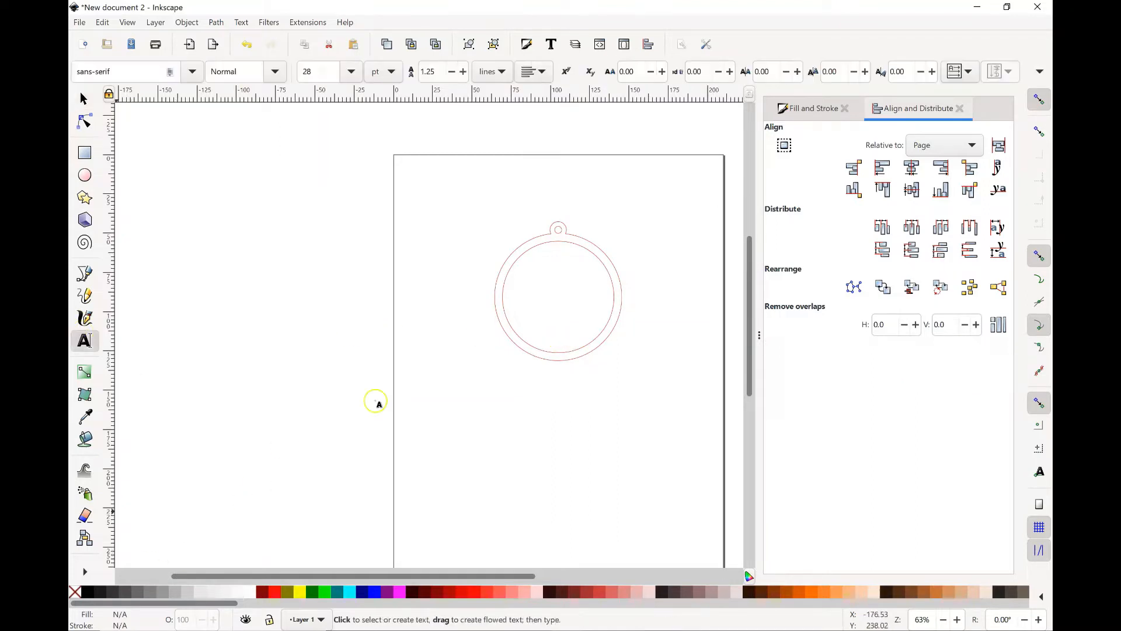
pyautogui.moveTo(450, 396); pyautogui.dragTo(648, 445)
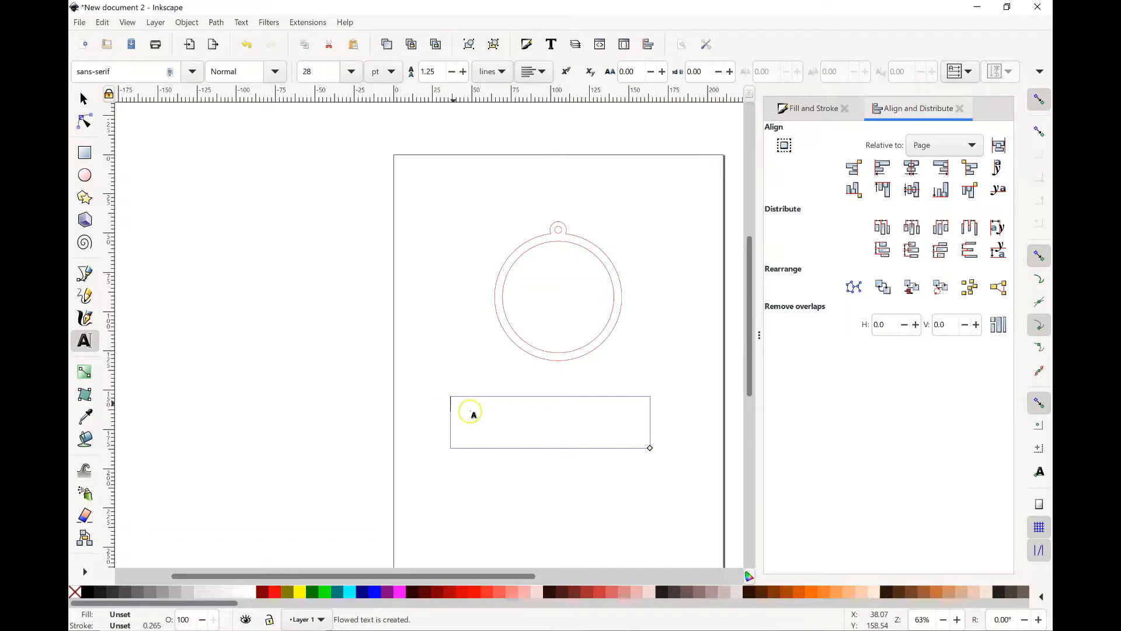
pyautogui.click(476, 422)
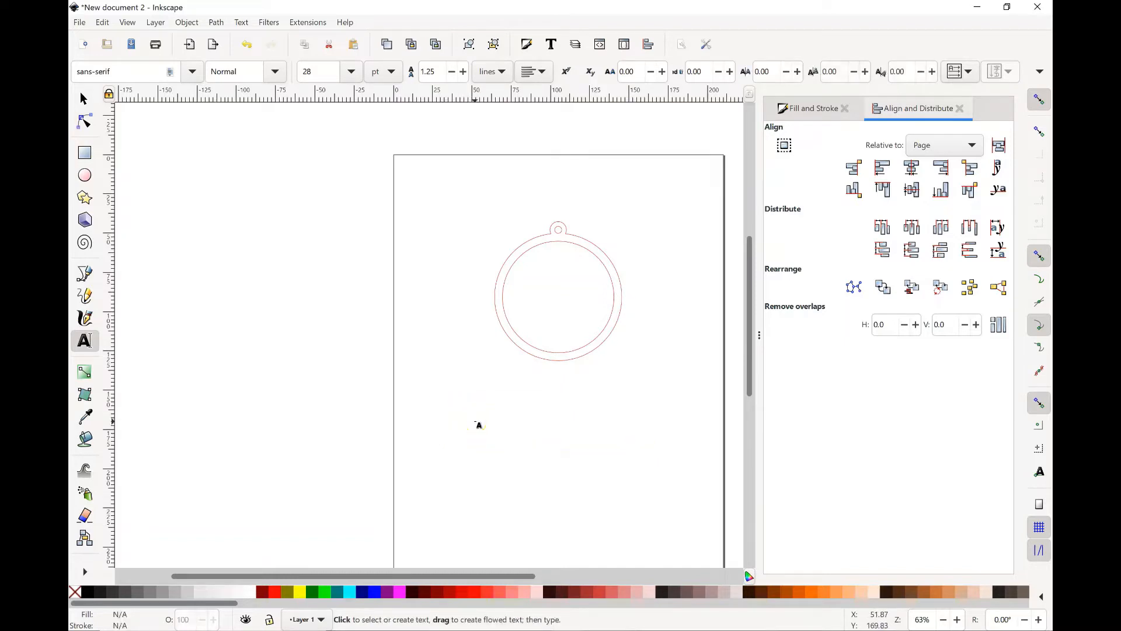
pyautogui.write('Namaste')
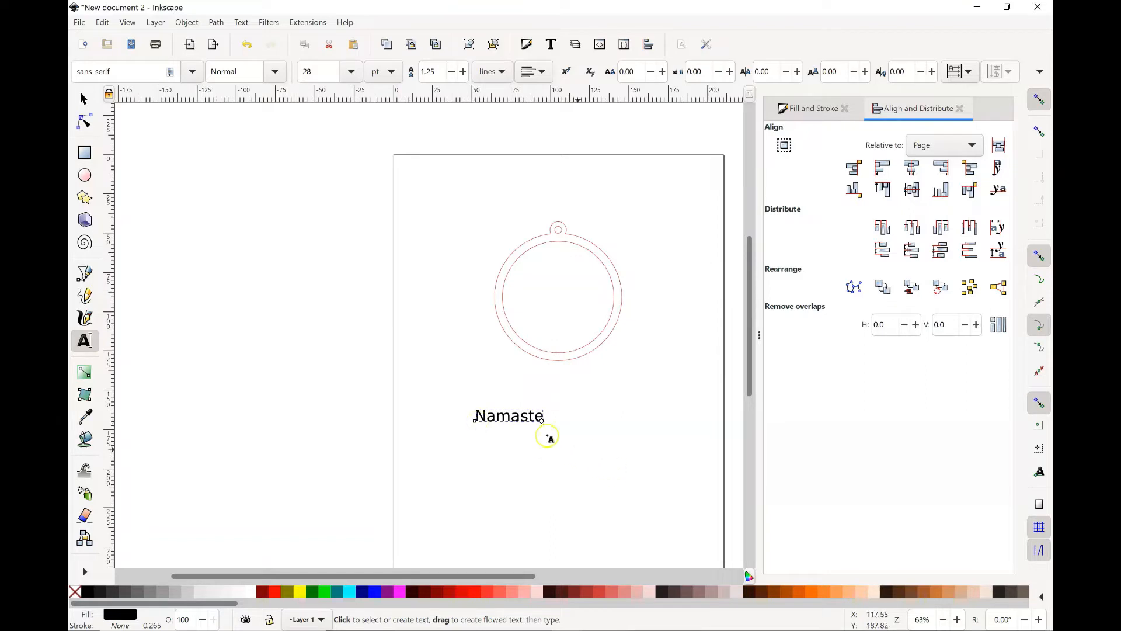
# Step: Select the word Namaste and preview successive font families for it, starting from Bodoni MT
pyautogui.doubleClick(486, 416)
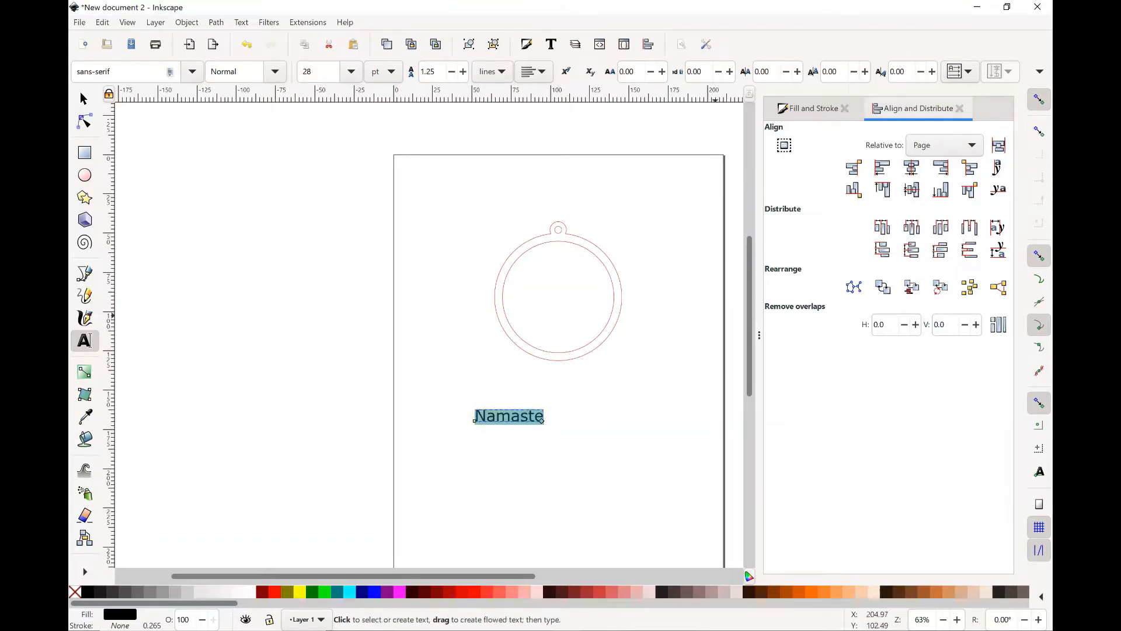
pyautogui.click(552, 44)
pyautogui.scroll(-2, 767, 347)
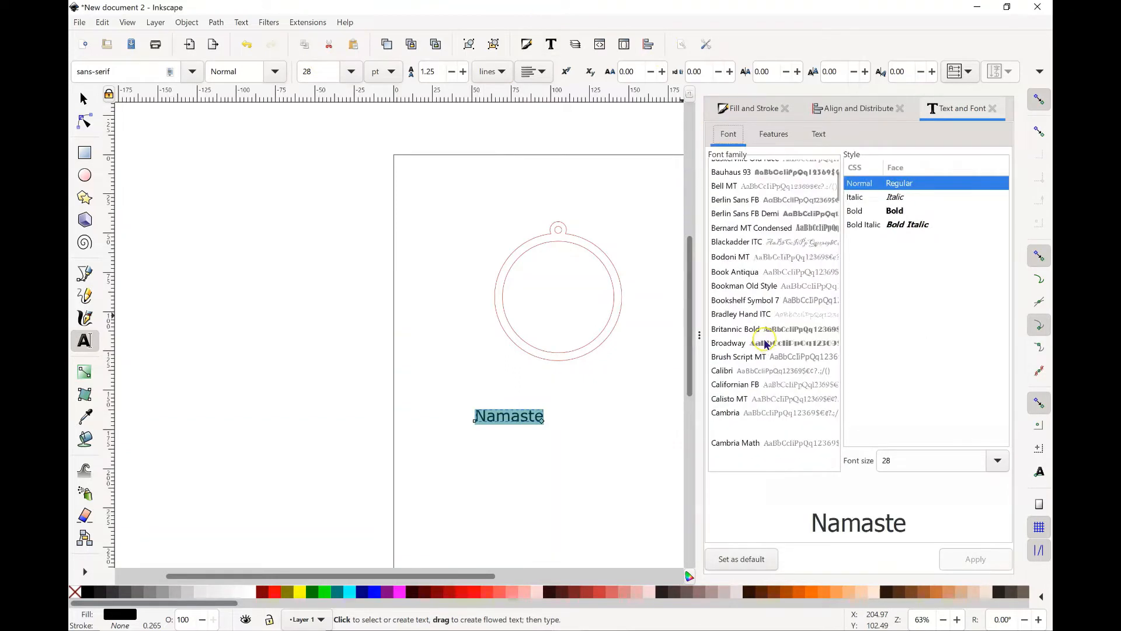
pyautogui.click(724, 258)
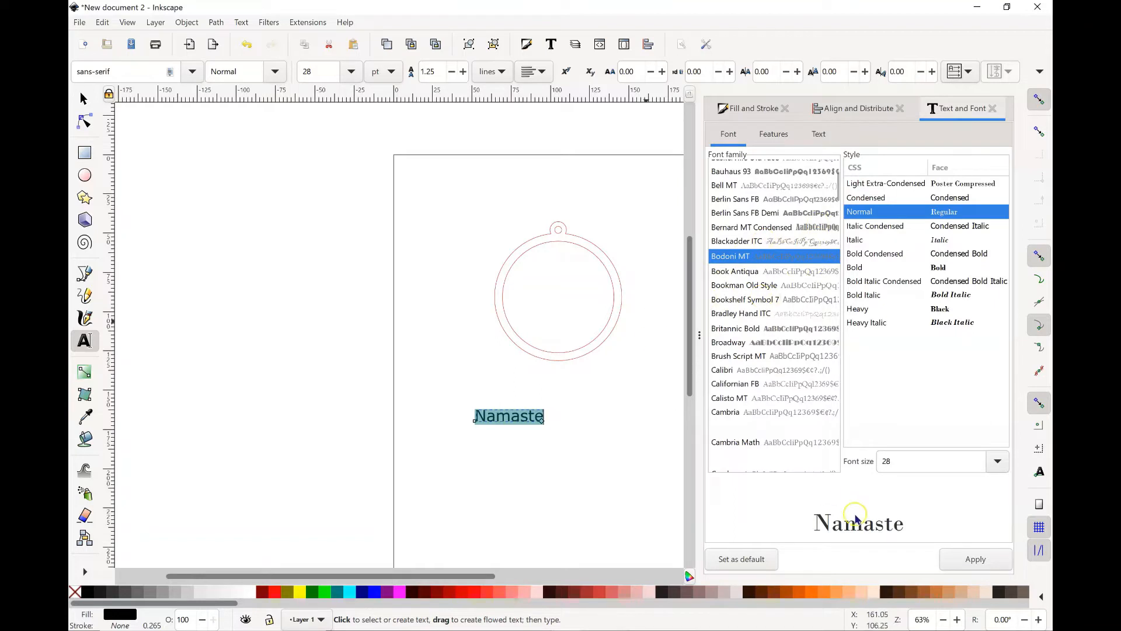
pyautogui.press('Down')
pyautogui.press('Down')
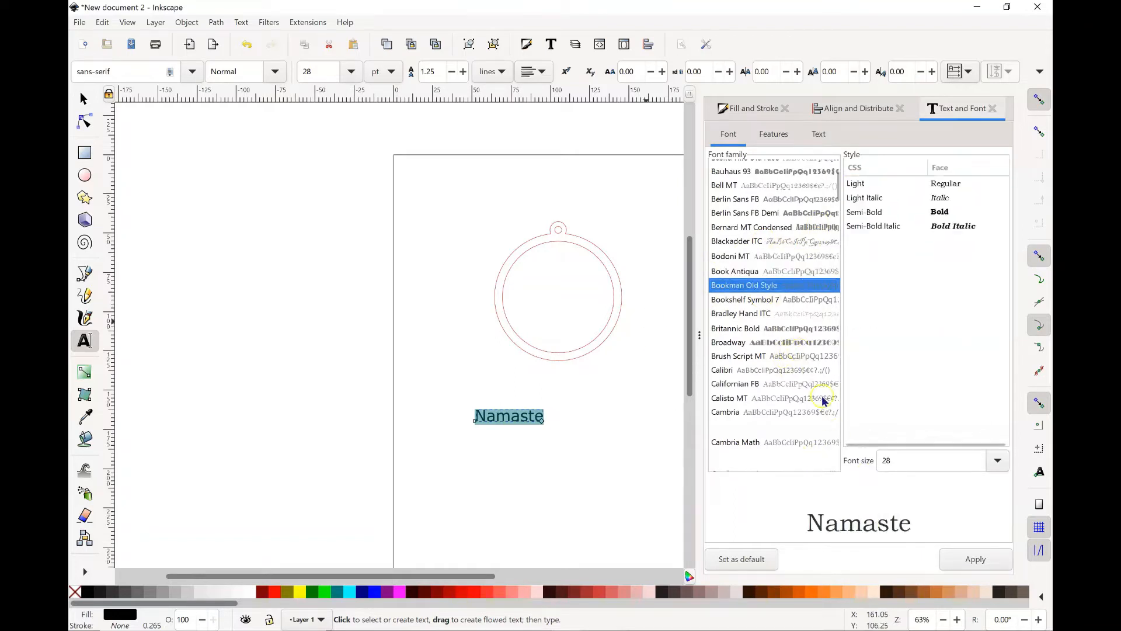
pyautogui.press('Down')
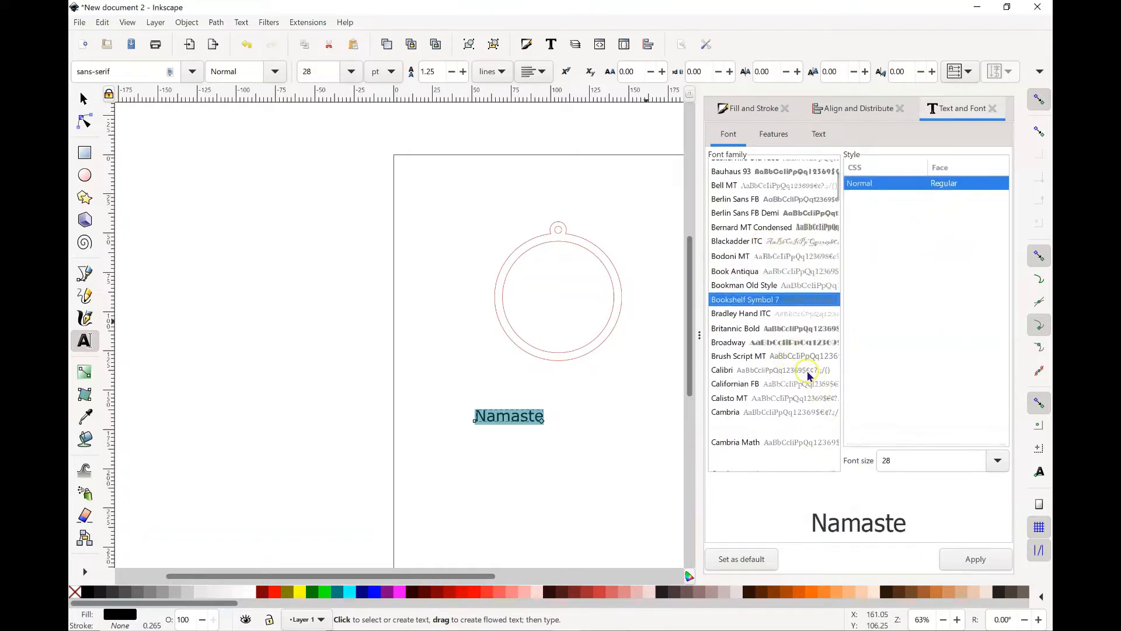
pyautogui.press('Down')
pyautogui.press('Down')
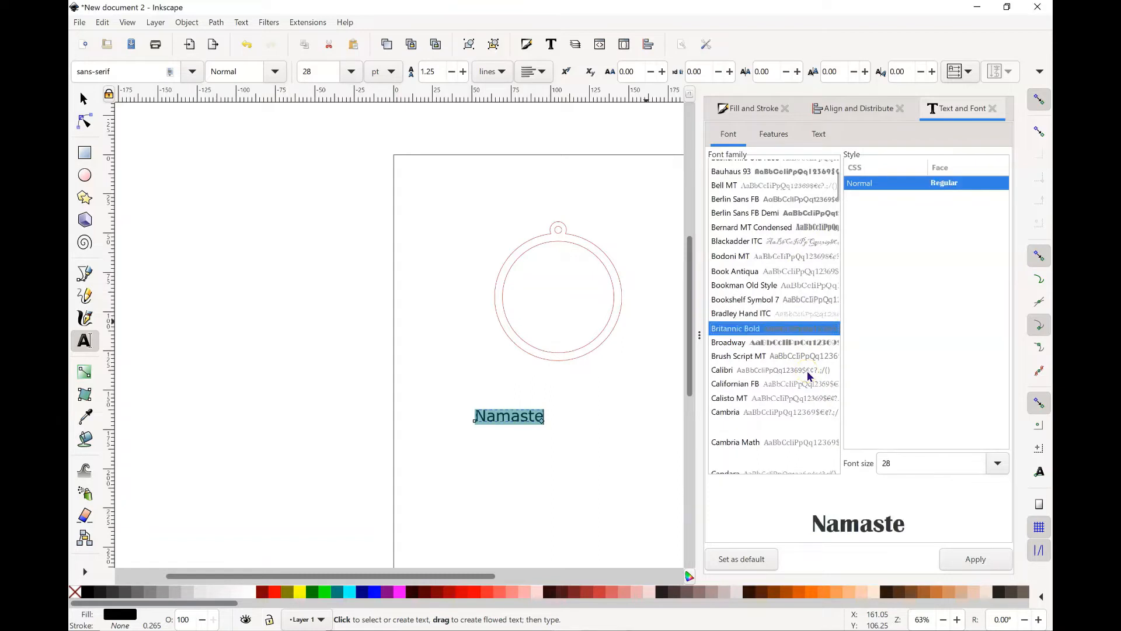
pyautogui.press('Down')
pyautogui.press('Down')
pyautogui.press('Down')
pyautogui.press('Down')
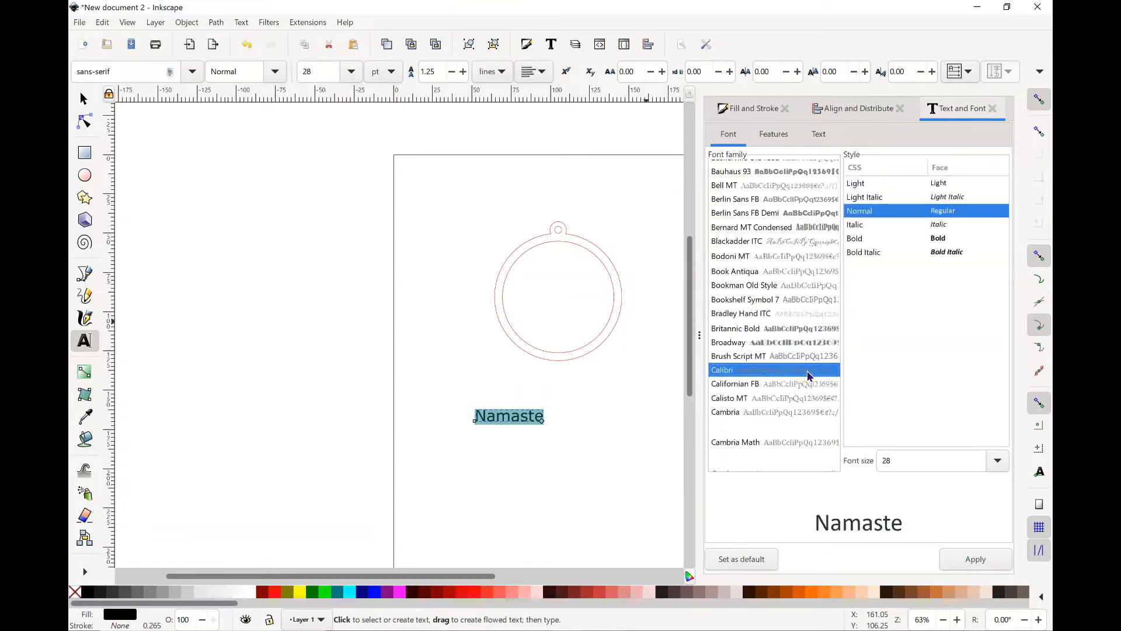
pyautogui.press('Down')
pyautogui.press('Down')
pyautogui.press('Down')
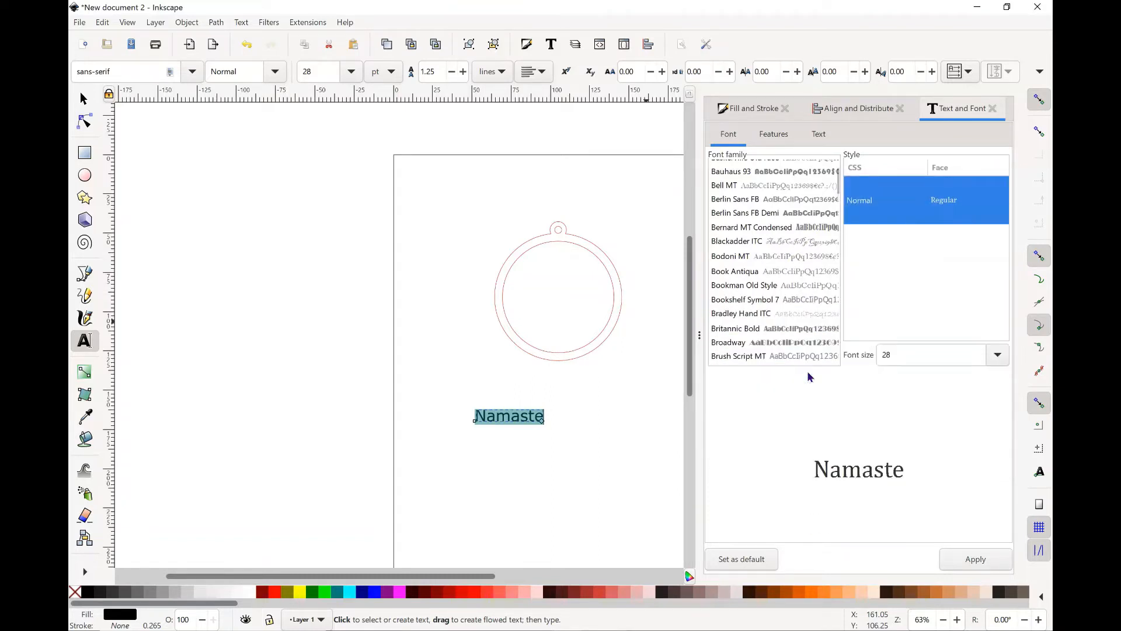
pyautogui.press('Down')
pyautogui.press('Down')
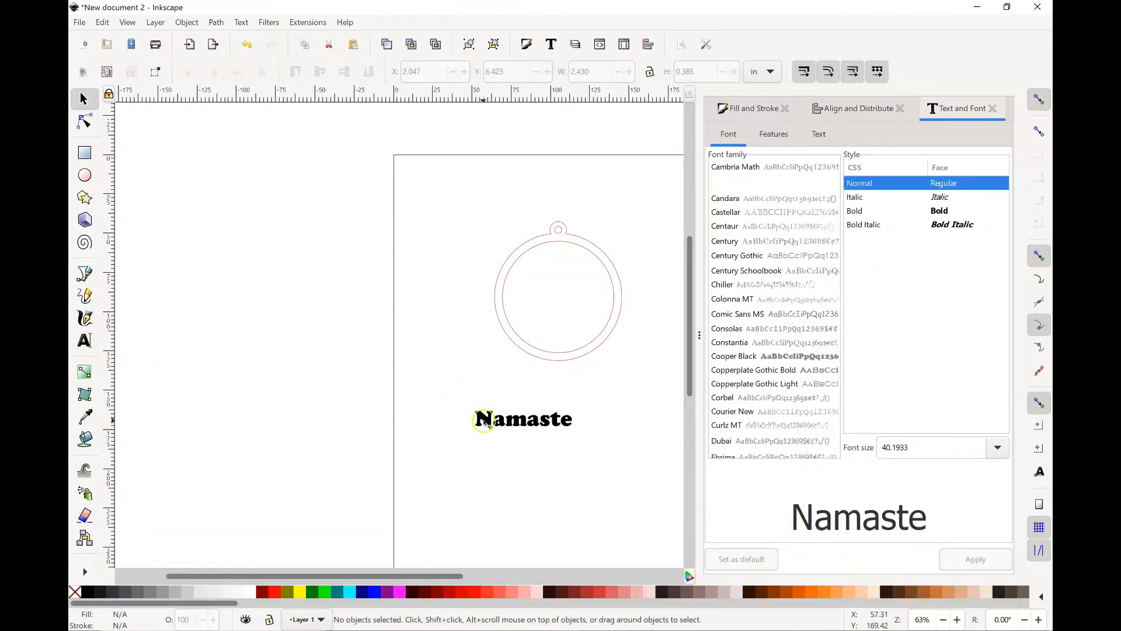
# Step: Try to select the Namaste text and dismiss the internal error message
pyautogui.click(484, 421)
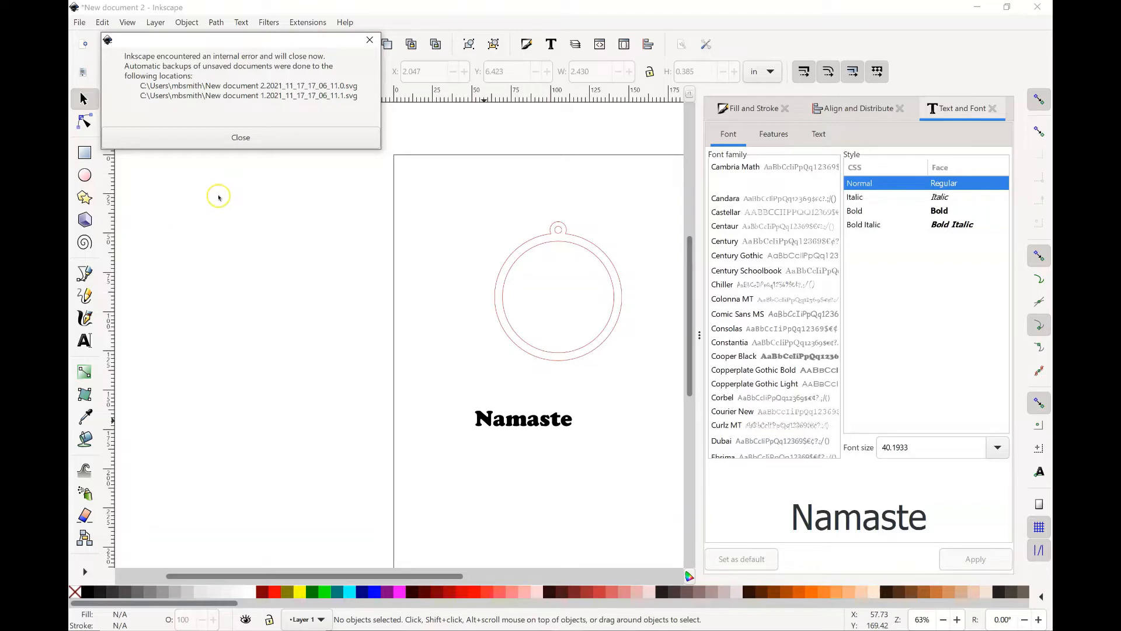
pyautogui.click(234, 139)
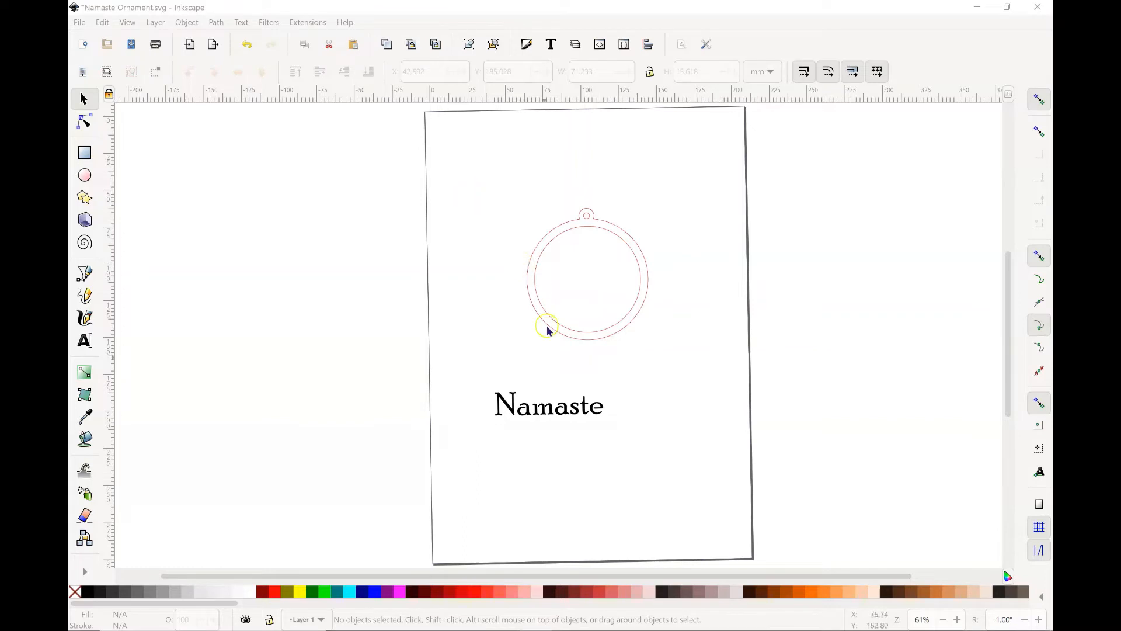
# Step: Scale the Namaste text down to about 65 mm wide and 14 mm high
pyautogui.click(535, 411)
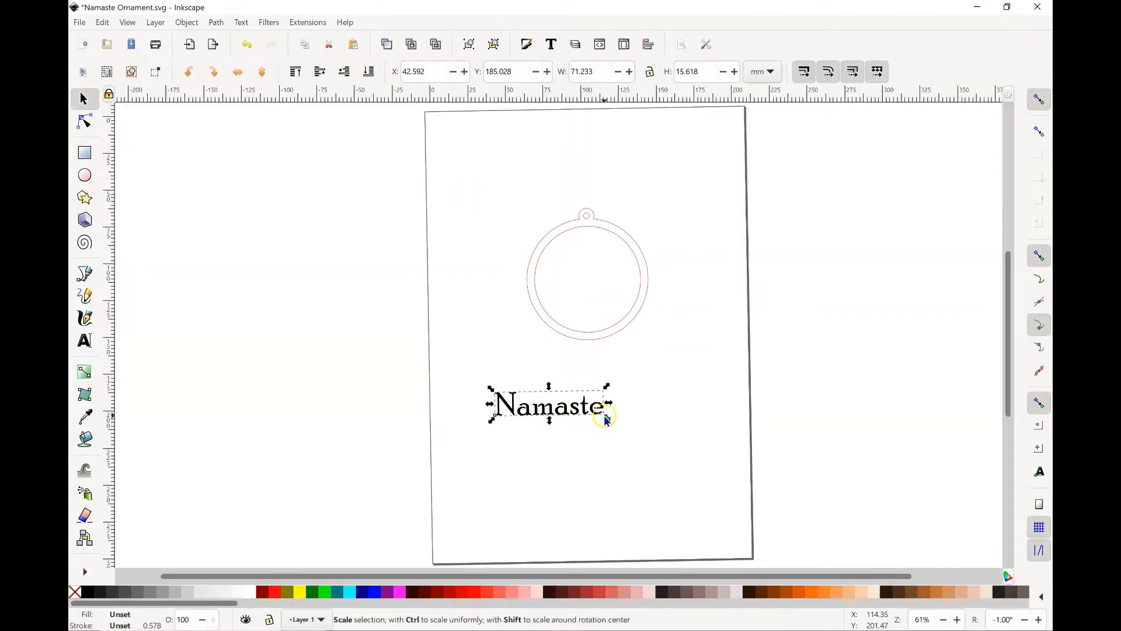
pyautogui.moveTo(605, 418)
pyautogui.mouseDown()
pyautogui.moveTo(594, 408)
pyautogui.moveTo(607, 417)
pyautogui.mouseUp()
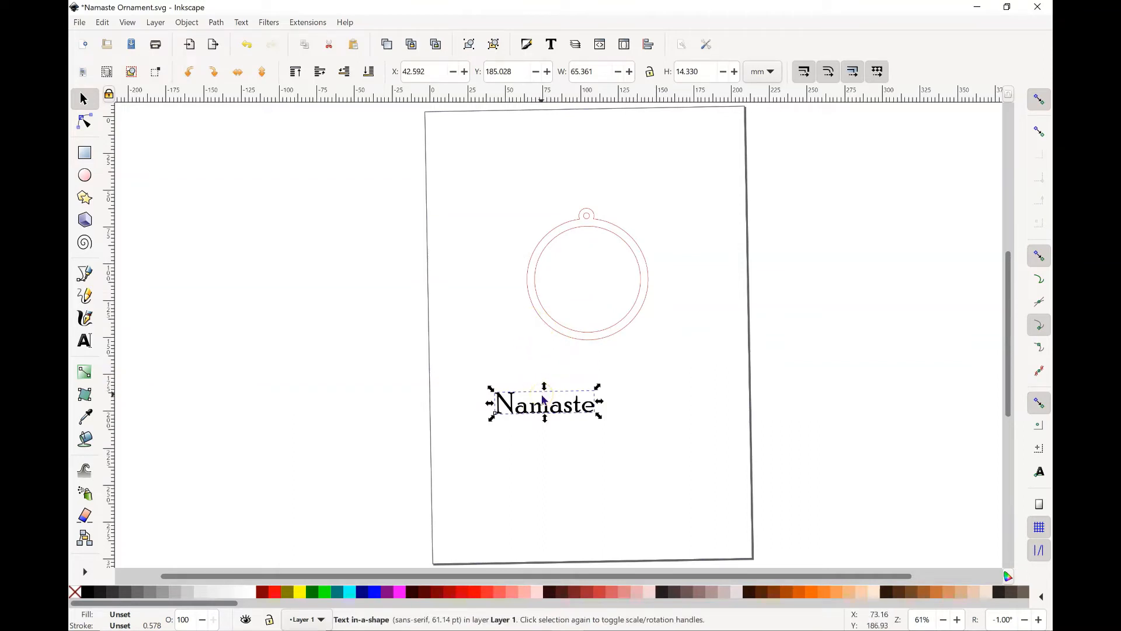
# Step: Add the ornament outline to the selection and put the Namaste text on its path
pyautogui.keyDown('shift'); pyautogui.click(571, 331); pyautogui.keyUp('shift')
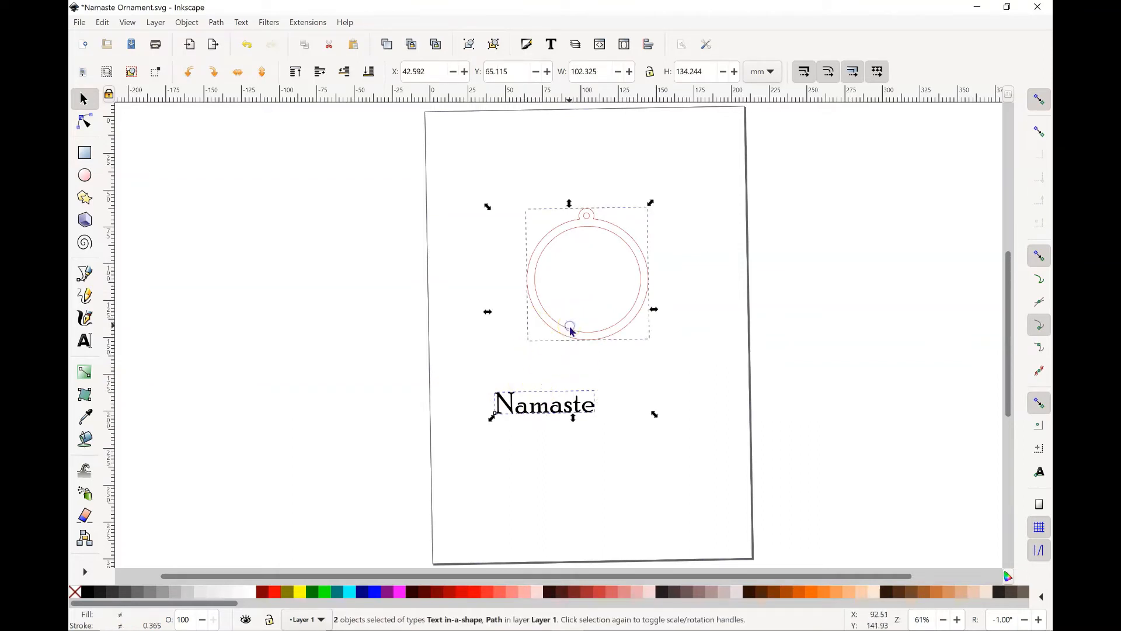
pyautogui.click(241, 23)
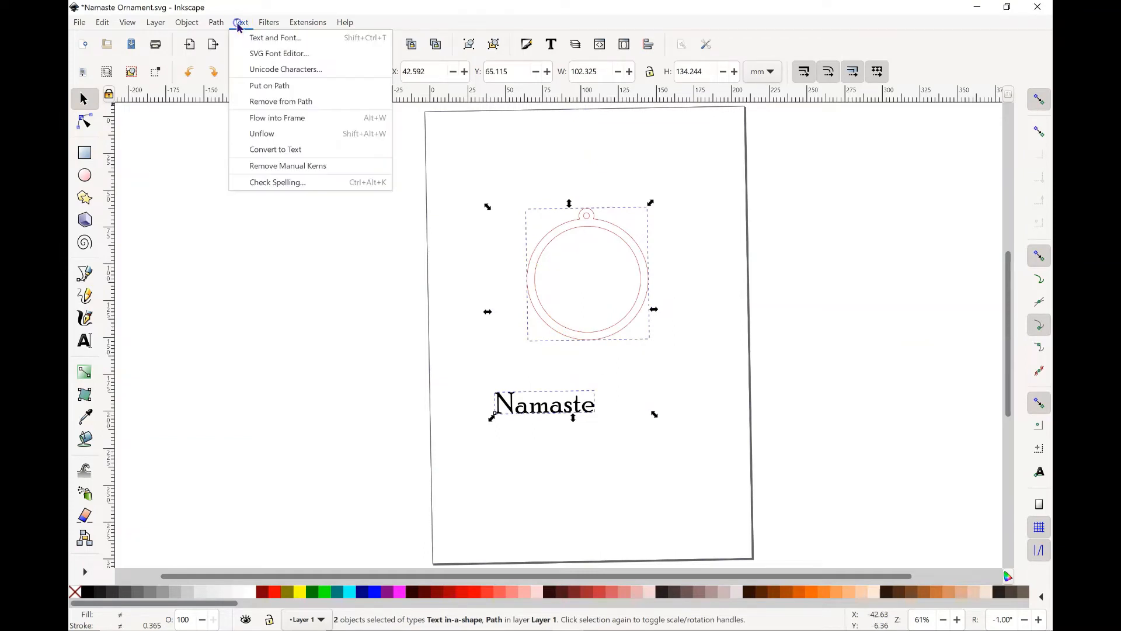
pyautogui.click(251, 91)
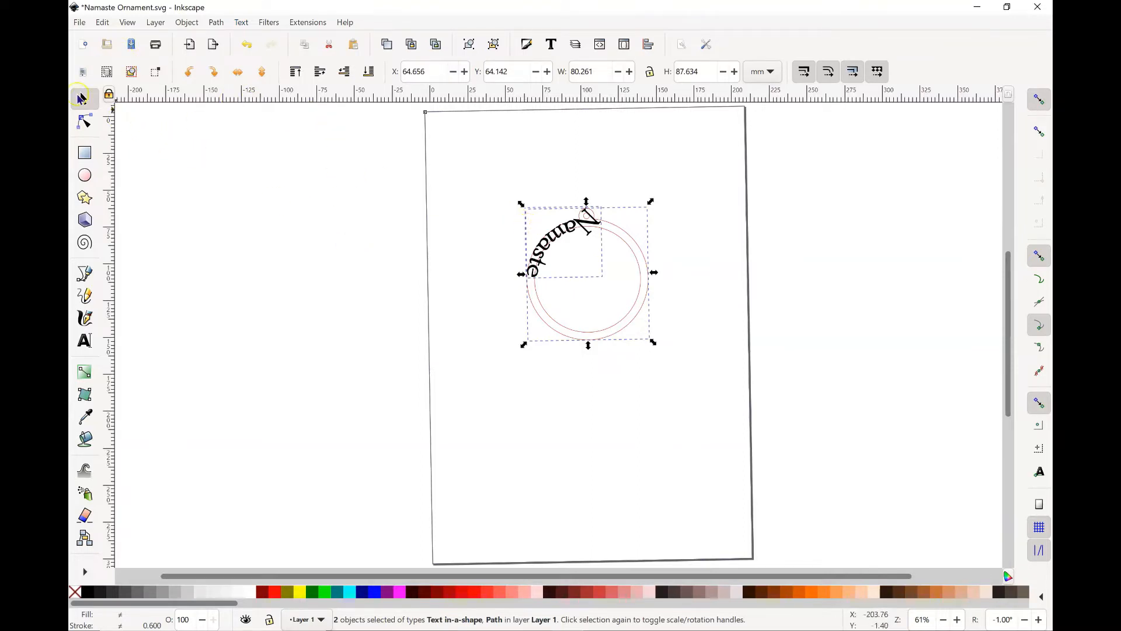
# Step: Rotate the ornament and text together 90° counterclockwise, and move only the Namaste text into the lower part of the ring
pyautogui.click(188, 70)
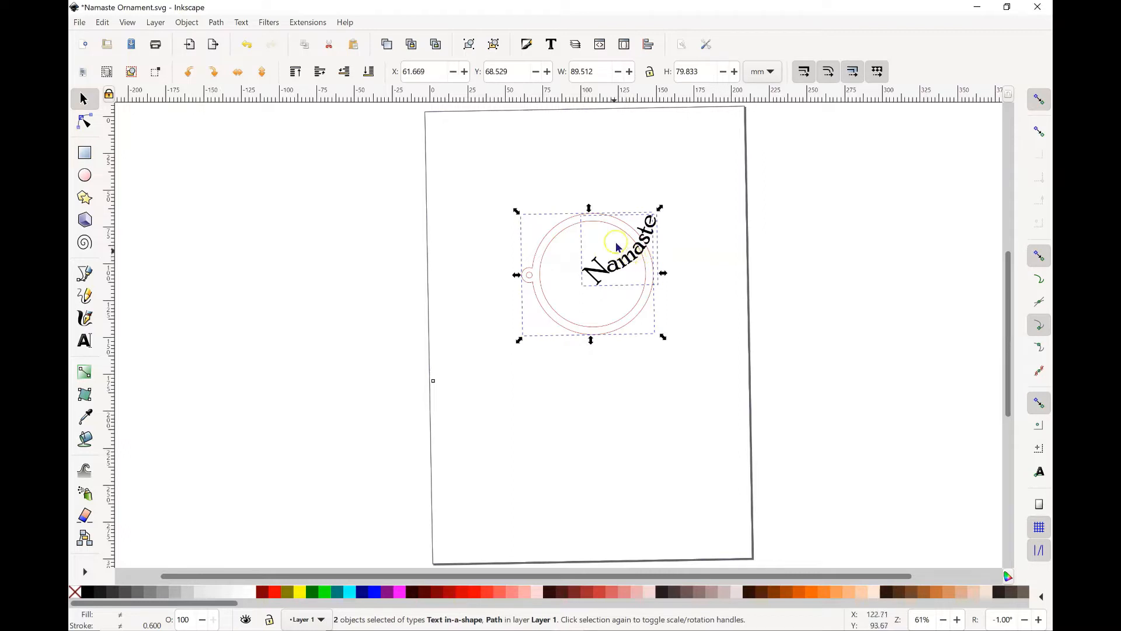
pyautogui.click(692, 249)
pyautogui.click(635, 255)
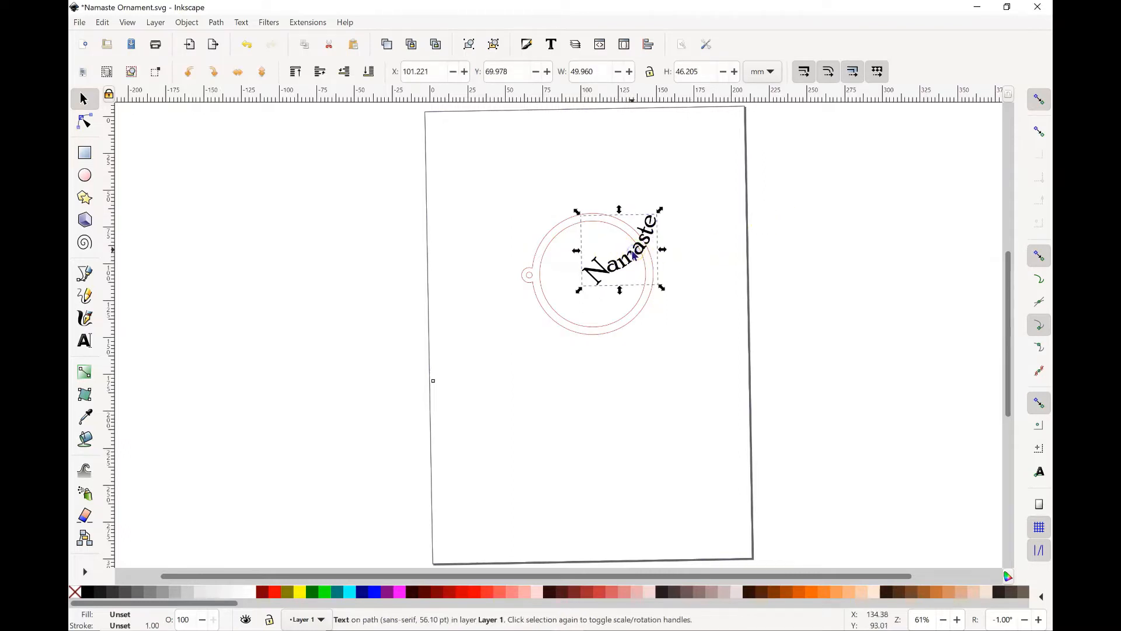
pyautogui.moveTo(635, 255); pyautogui.dragTo(607, 303)
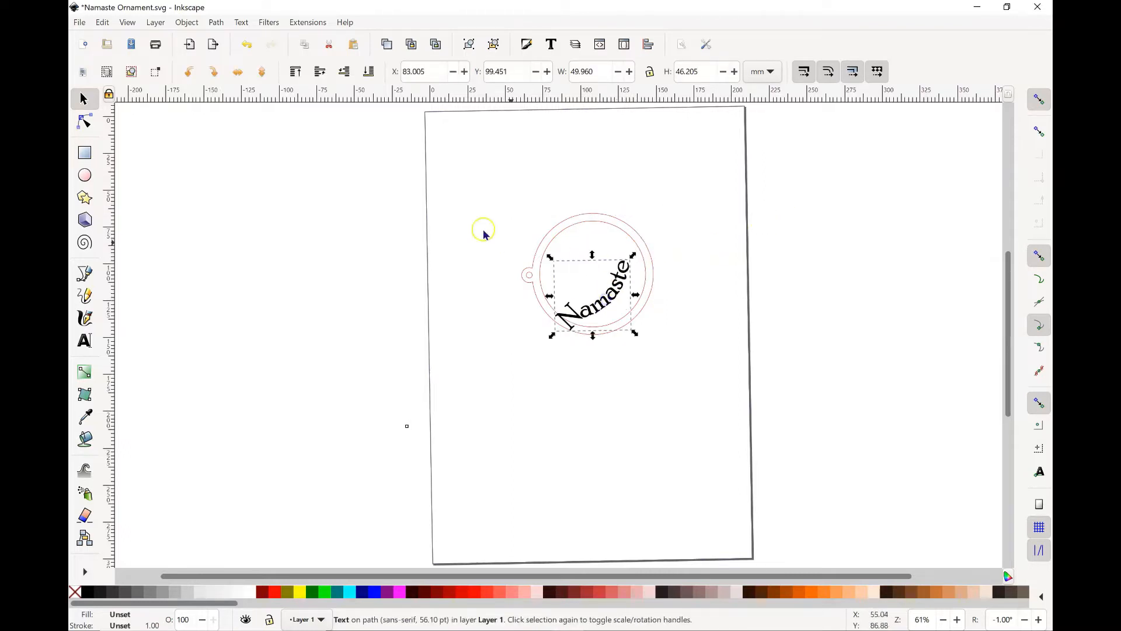
# Step: Rotate the Namaste text clockwise in repeated 1° increments until the curved word sits nearly level
pyautogui.click(183, 24)
pyautogui.click(201, 439)
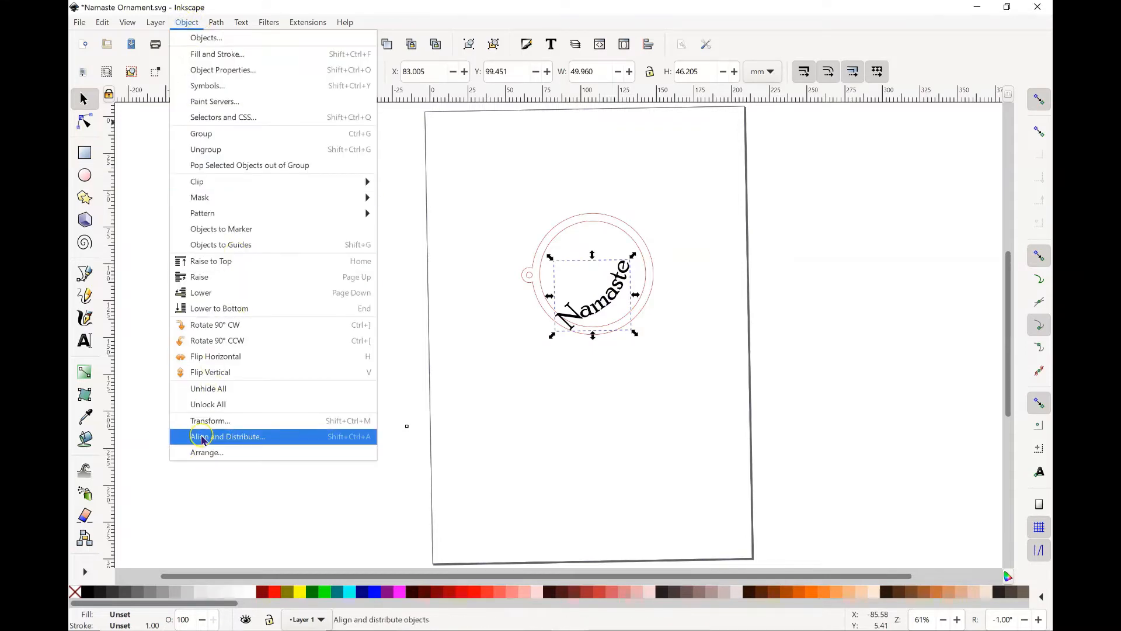
pyautogui.click(200, 421)
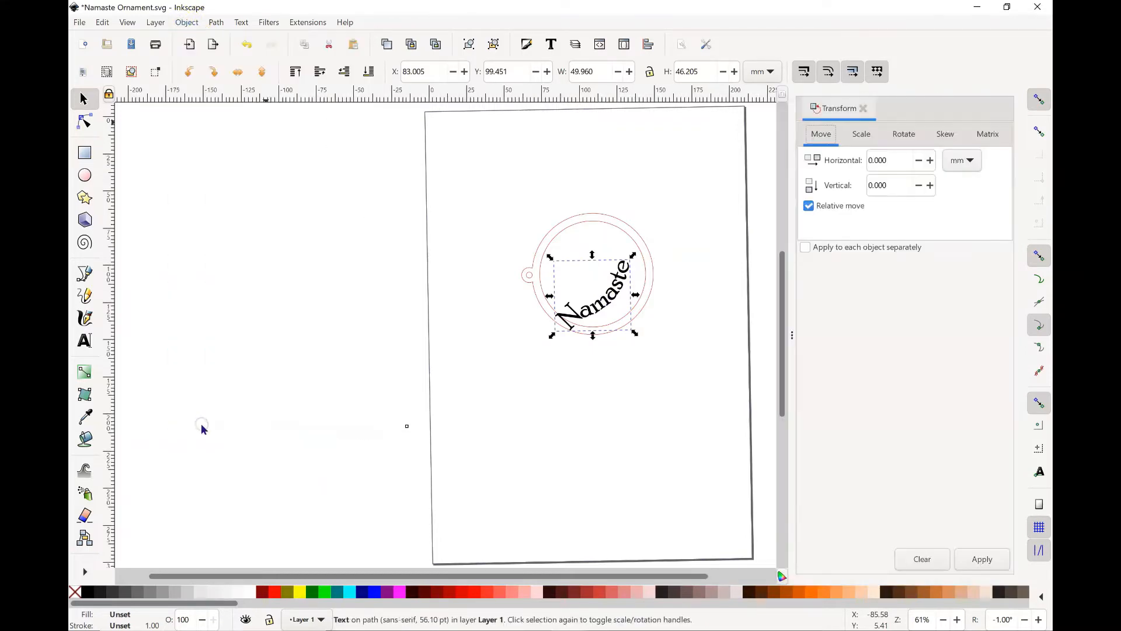
pyautogui.click(904, 134)
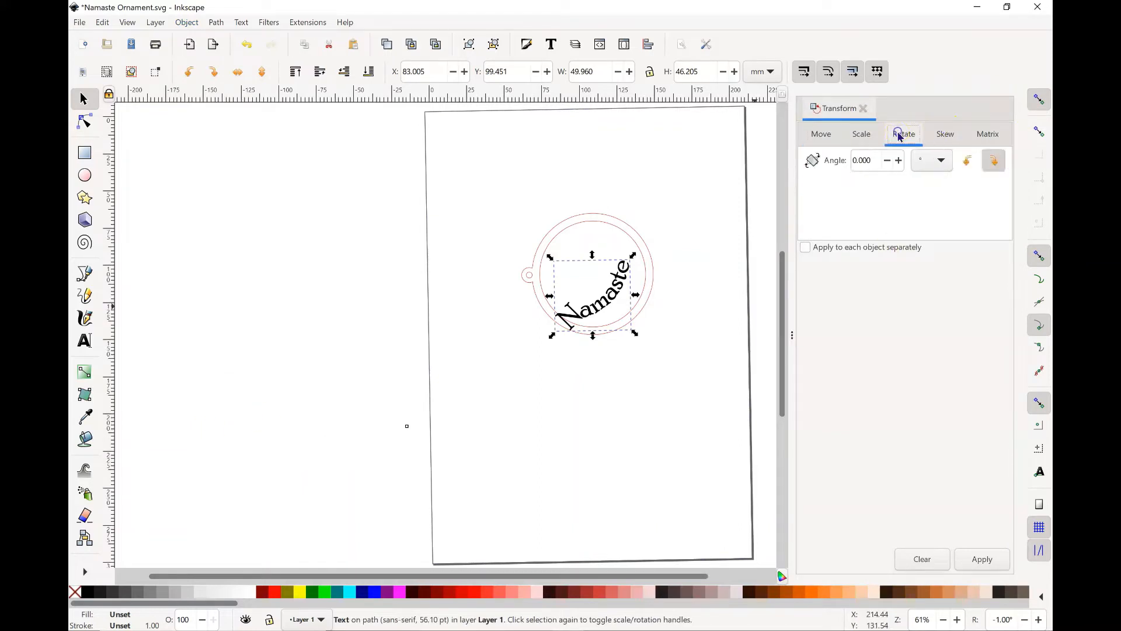
pyautogui.moveTo(877, 160); pyautogui.dragTo(853, 161)
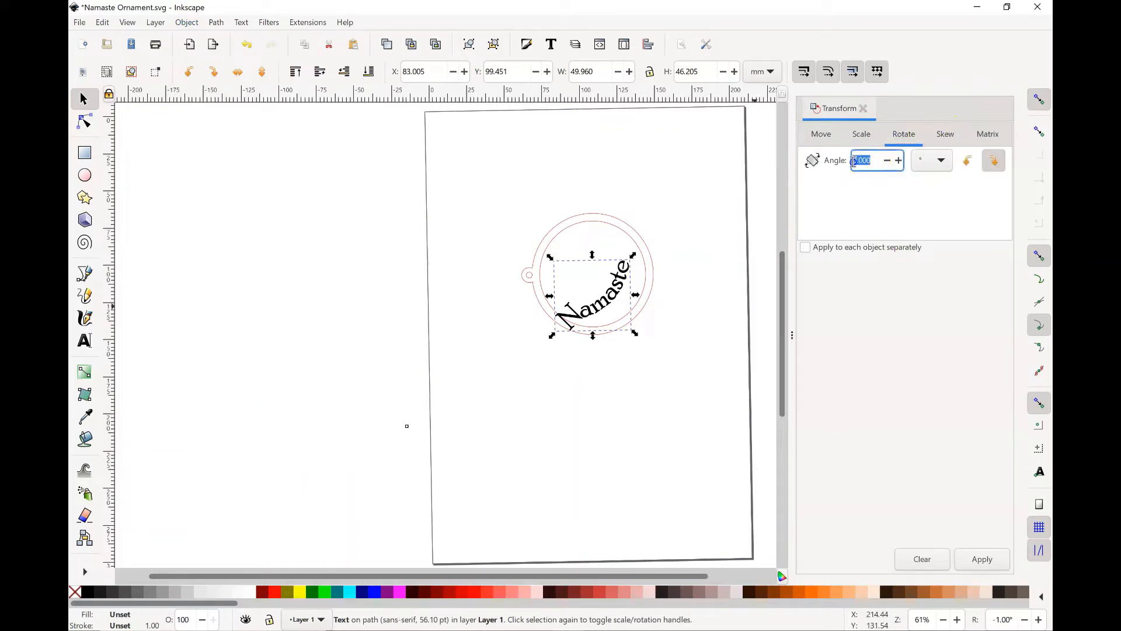
pyautogui.write('1')
pyautogui.click(956, 558)
pyautogui.click(958, 558)
pyautogui.click(960, 559)
pyautogui.click(962, 559)
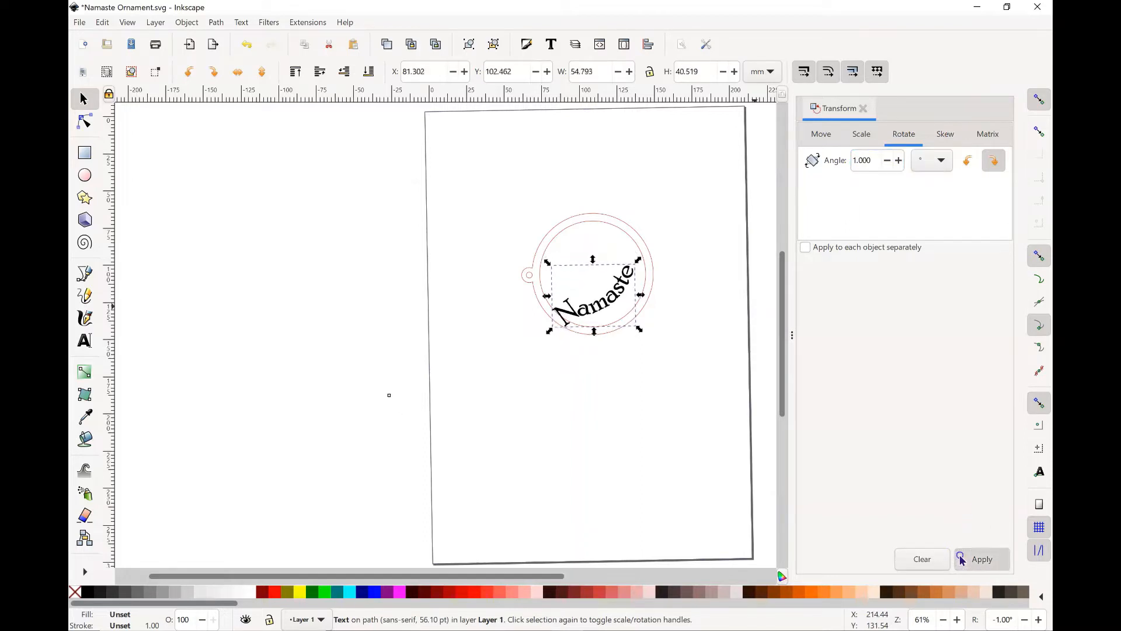
pyautogui.click(961, 558)
pyautogui.click(962, 558)
pyautogui.click(961, 558)
pyautogui.click(962, 558)
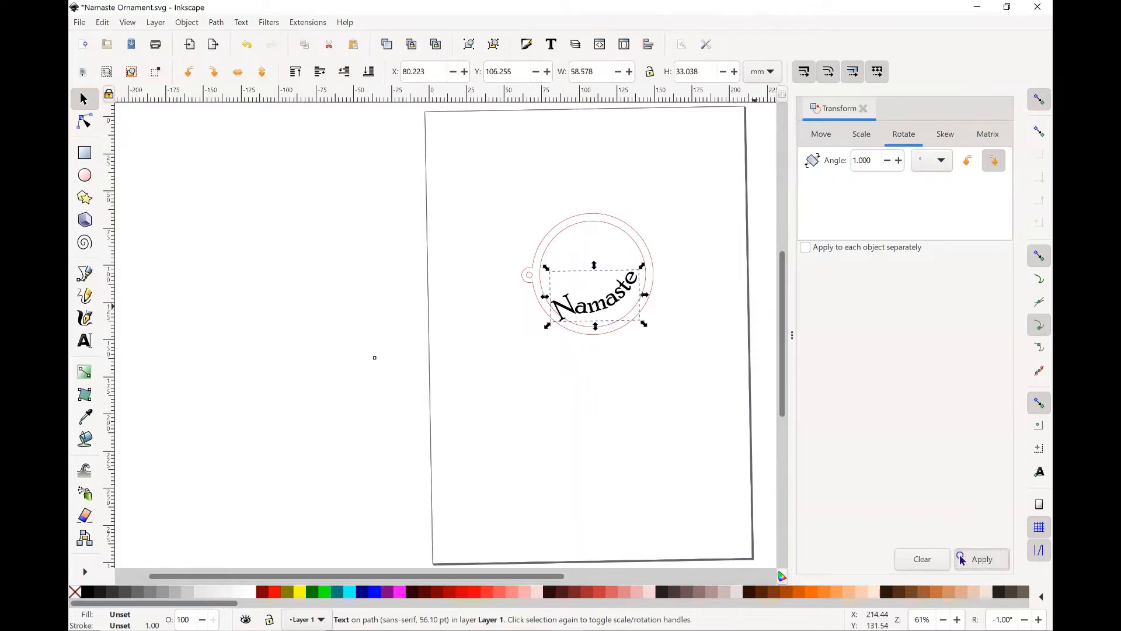
pyautogui.click(961, 558)
pyautogui.click(962, 558)
pyautogui.click(961, 558)
pyautogui.click(961, 558)
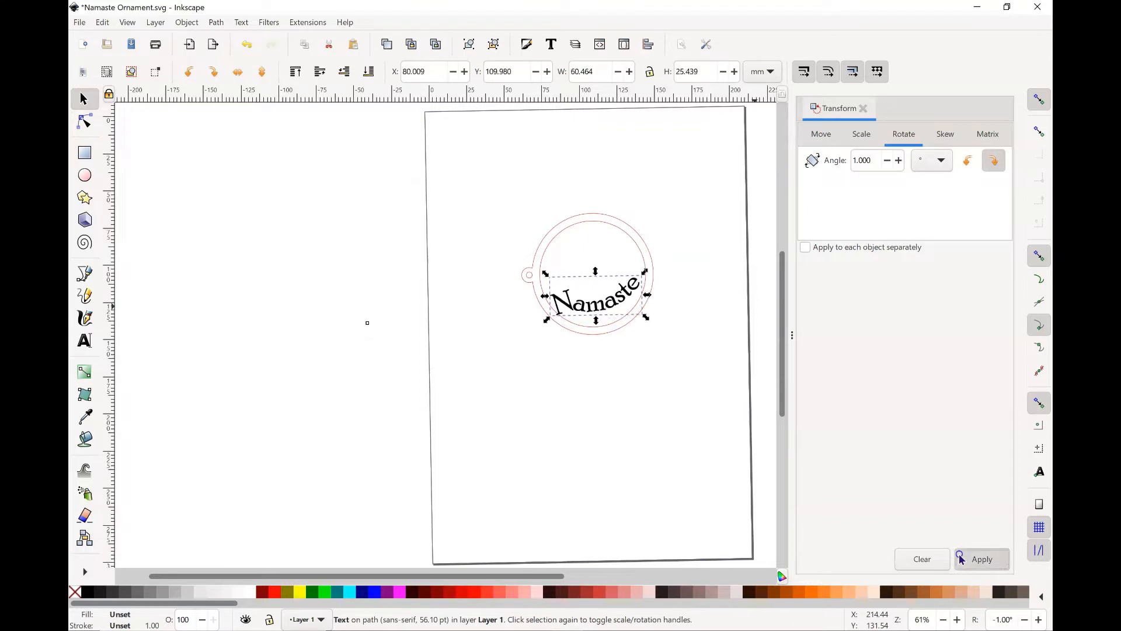
pyautogui.click(962, 559)
pyautogui.click(962, 559)
pyautogui.click(962, 559)
pyautogui.click(961, 559)
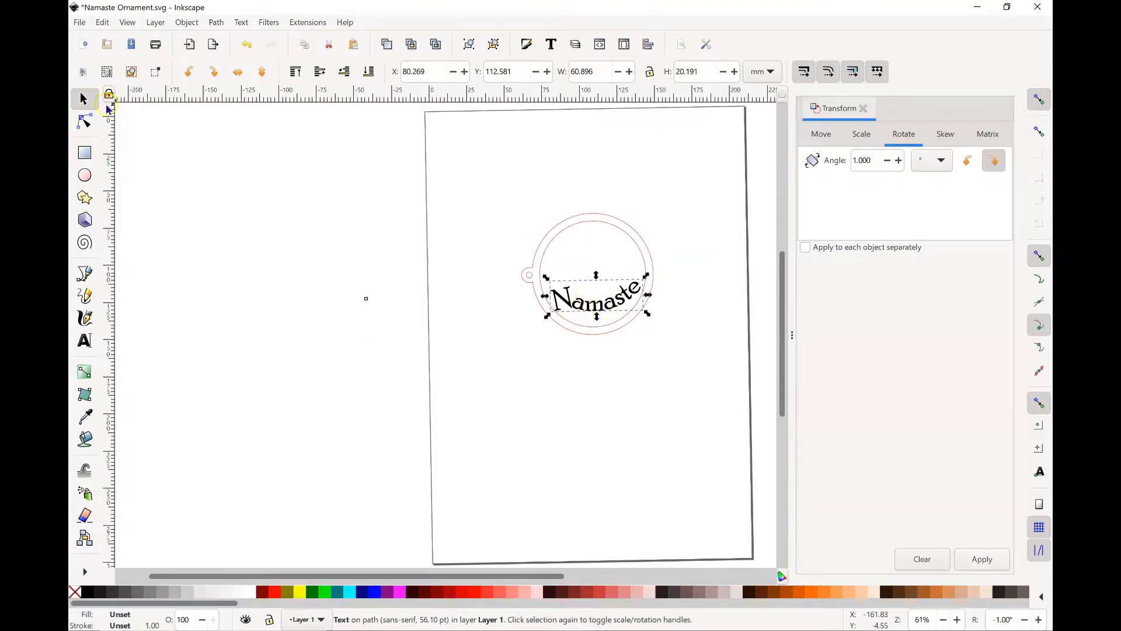
# Step: Move the curved Namaste text down onto the lower rim of the ornament and deselect it
pyautogui.moveTo(611, 303); pyautogui.dragTo(608, 316)
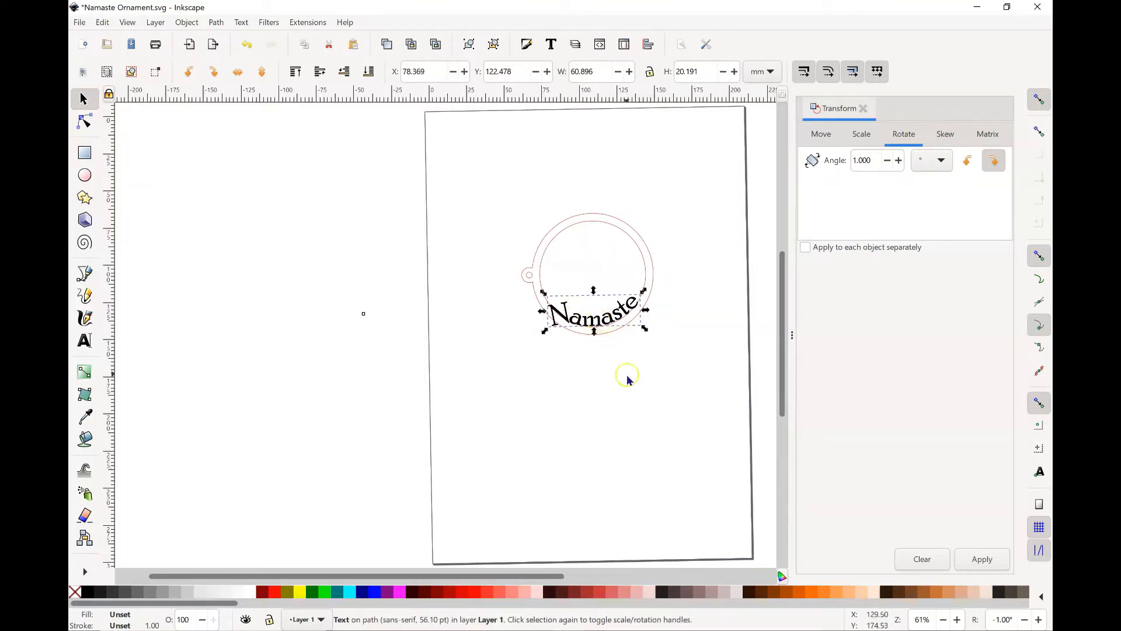
pyautogui.press('Down')
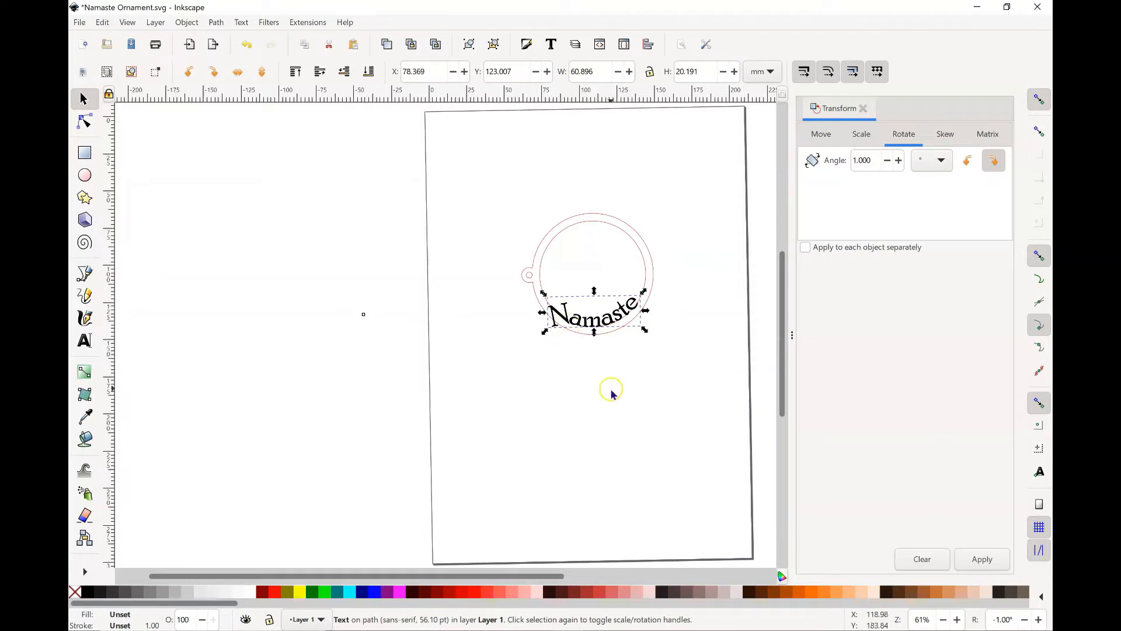
pyautogui.click(611, 393)
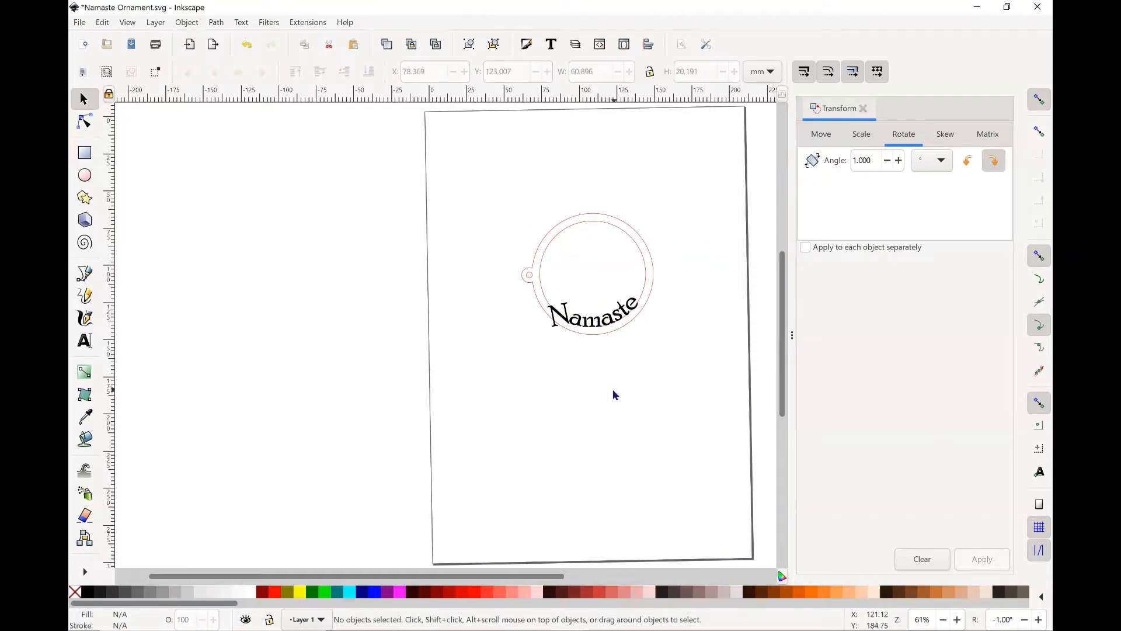
# Step: Convert the curved Namaste text from an editable text object to paths
pyautogui.click(600, 321)
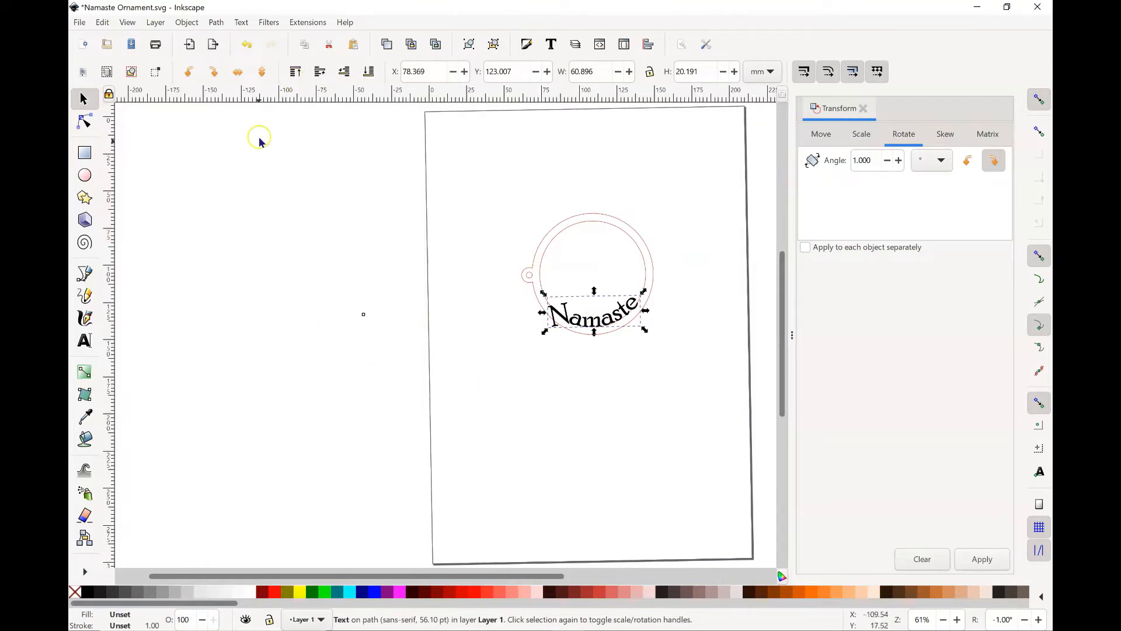
pyautogui.click(242, 23)
pyautogui.moveTo(216, 24)
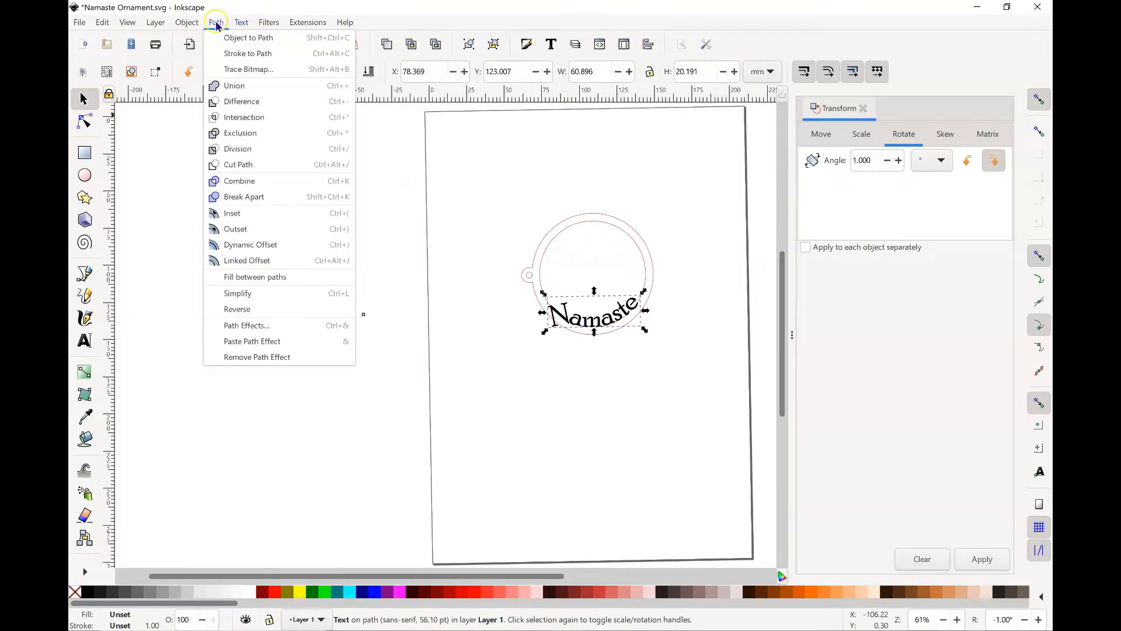
pyautogui.click(229, 38)
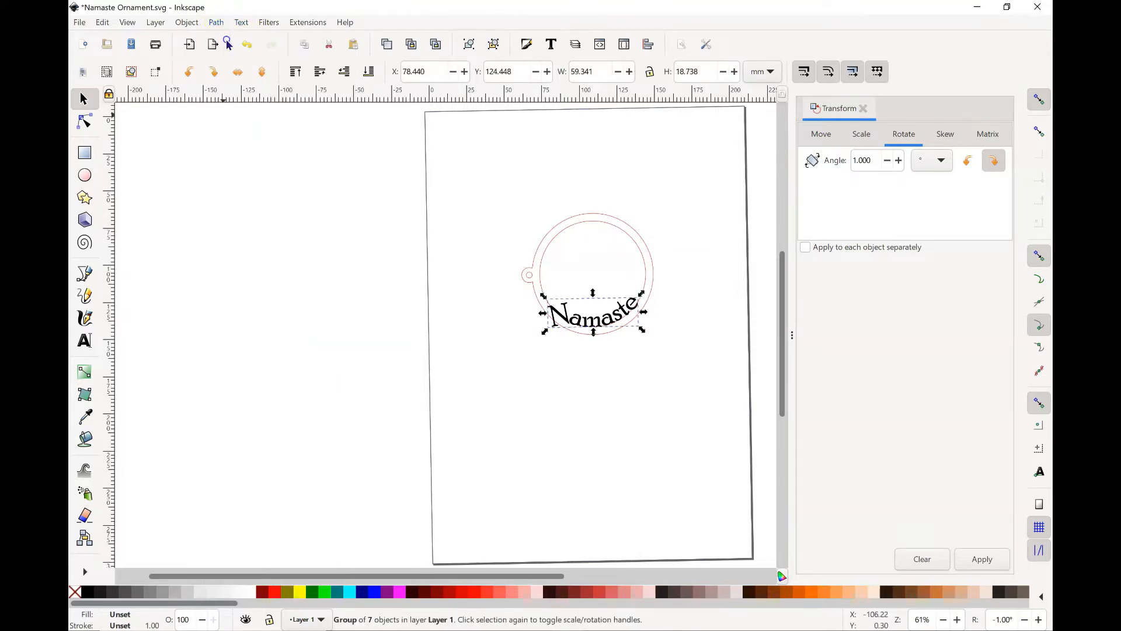
# Step: Select the letter N by itself and rotate it clockwise in repeated 1° increments
pyautogui.click(83, 120)
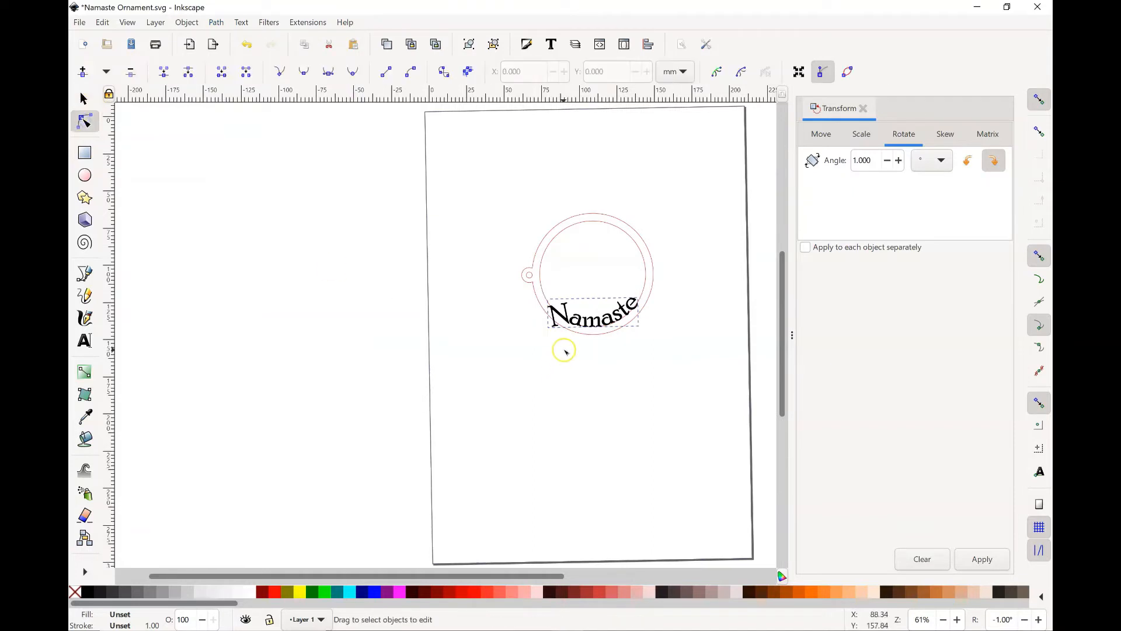
pyautogui.click(625, 403)
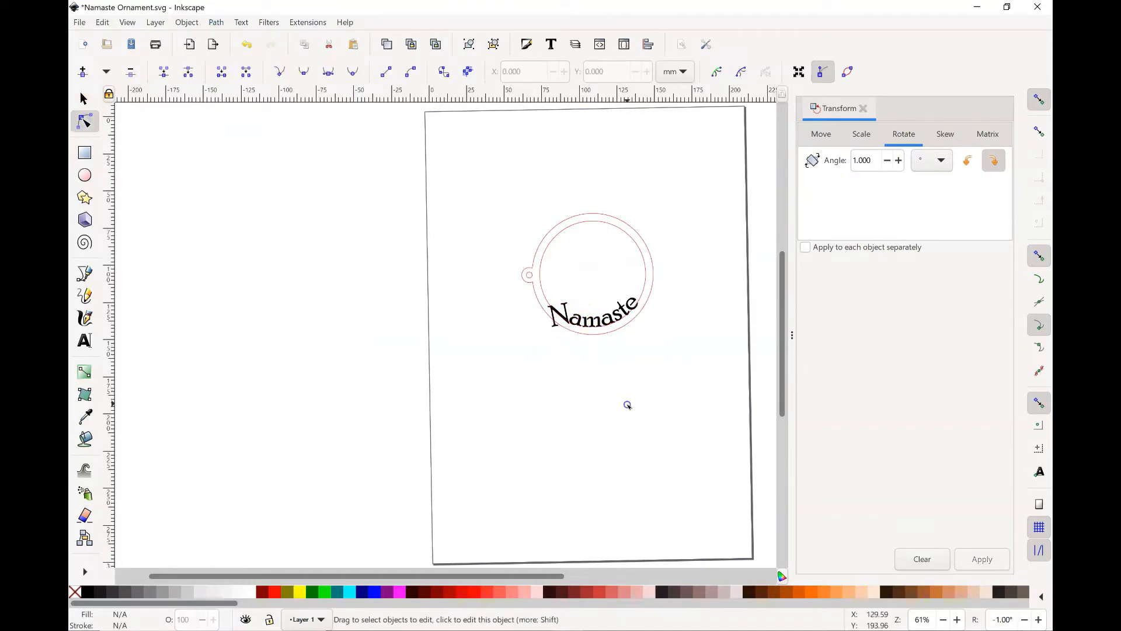
pyautogui.click(553, 317)
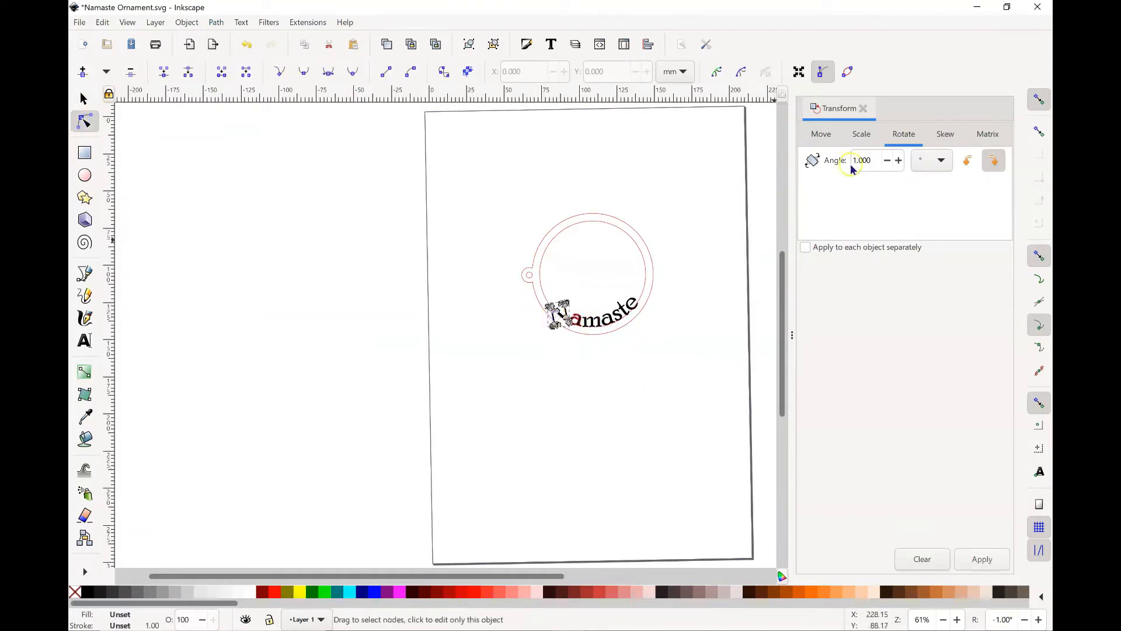
pyautogui.click(1000, 558)
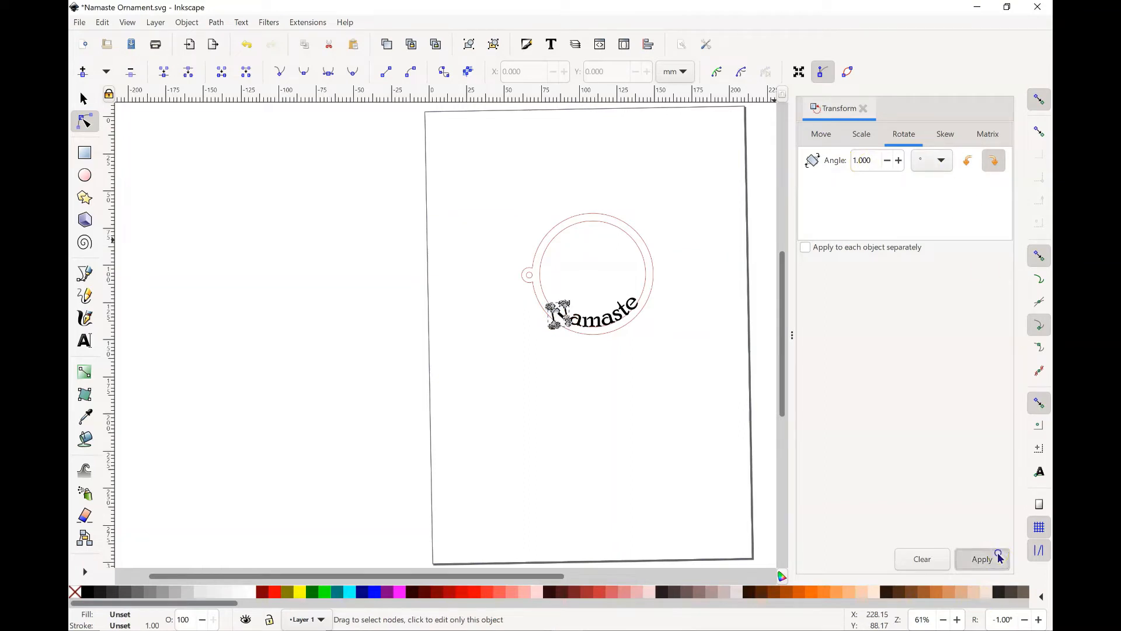
pyautogui.click(1000, 558)
pyautogui.click(1000, 558)
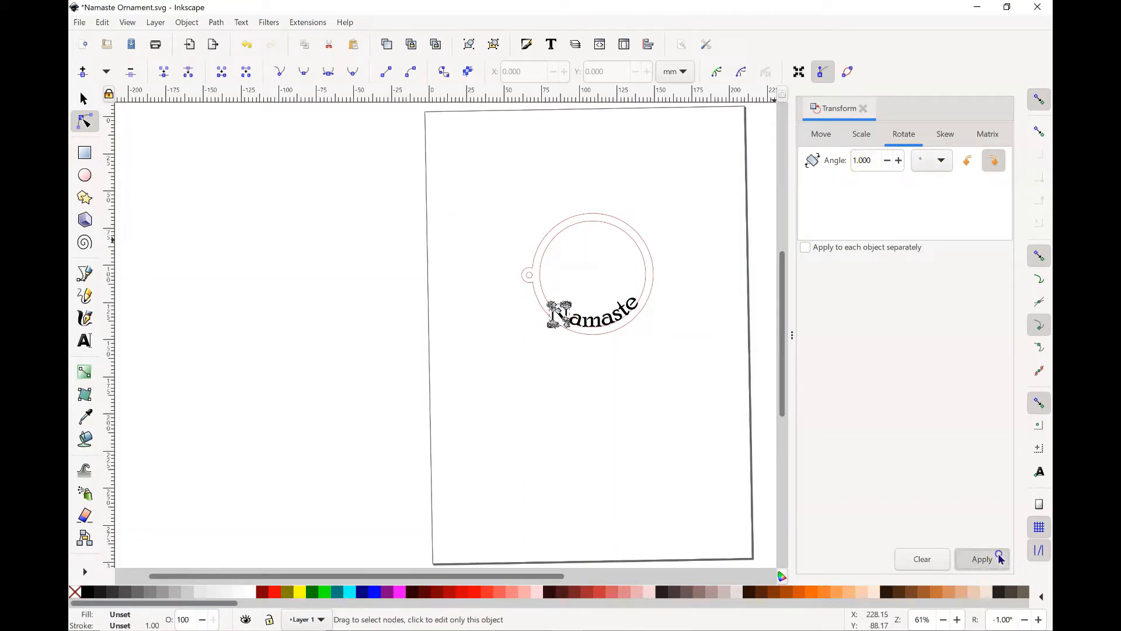
pyautogui.click(1000, 558)
pyautogui.click(1000, 558)
pyautogui.click(1000, 558)
pyautogui.click(1000, 558)
pyautogui.click(1000, 557)
pyautogui.click(995, 556)
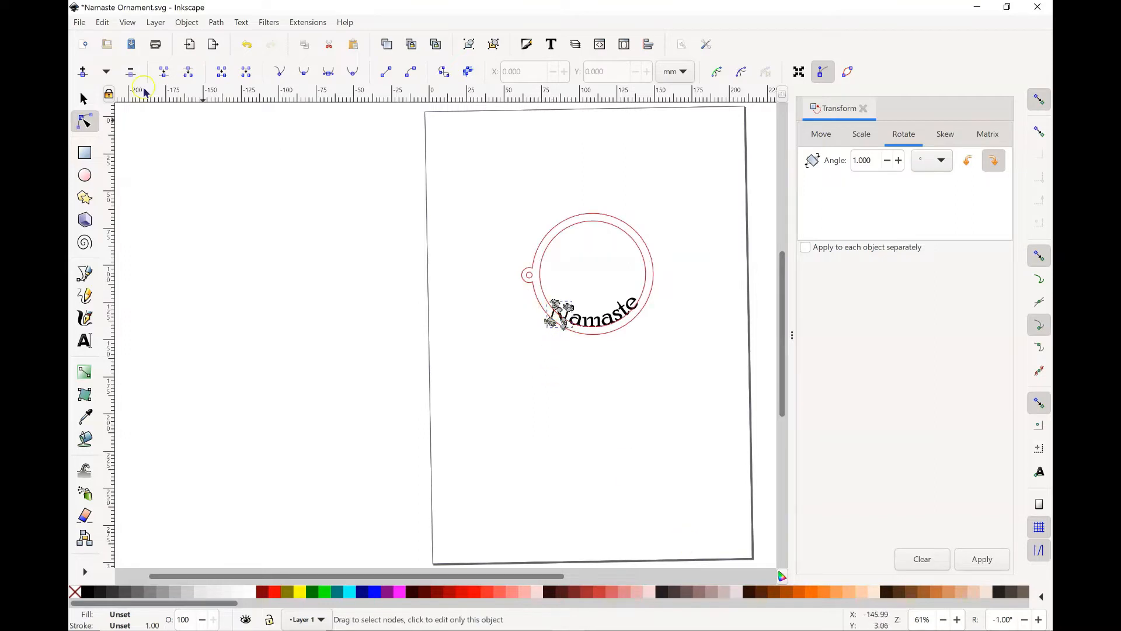
# Step: Nudge the letter N slightly right, closer to the neighbouring letter a
pyautogui.click(84, 98)
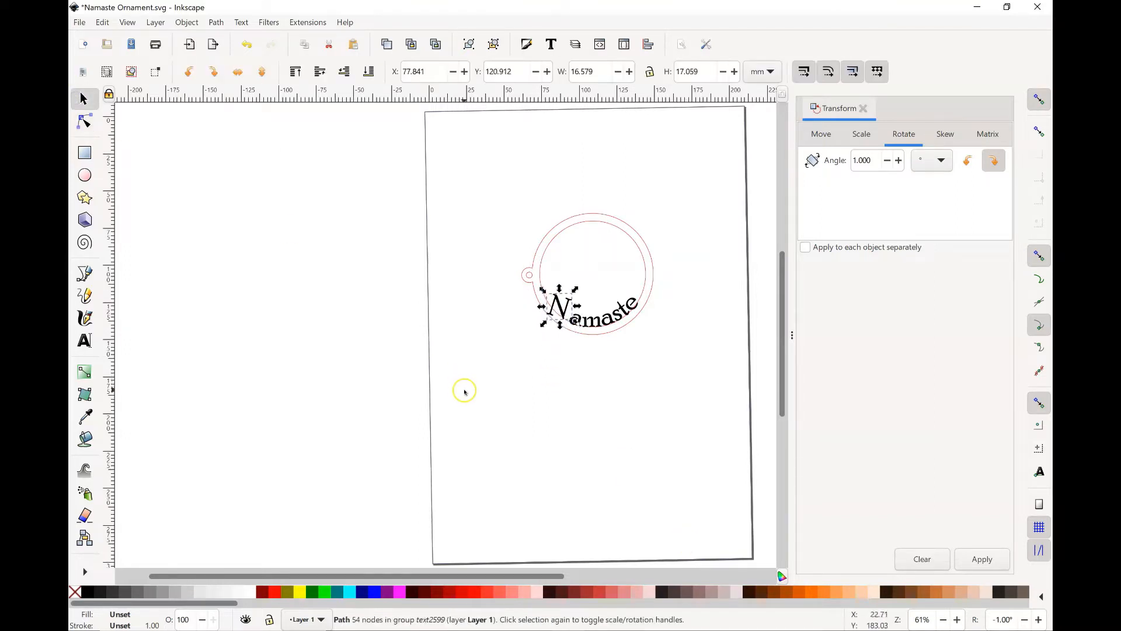
pyautogui.press('Right')
pyautogui.press('Right')
pyautogui.press('Right')
pyautogui.press('Right')
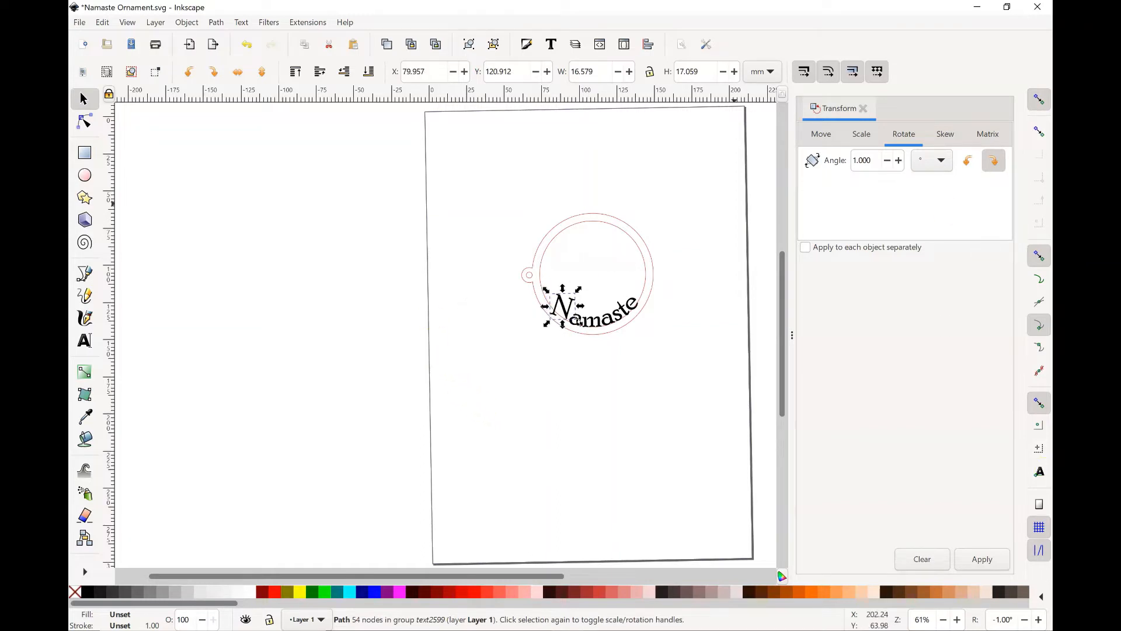
# Step: Rotate the letter N further clockwise in 1° increments and shift it slightly down and right along the rim
pyautogui.click(993, 557)
pyautogui.click(993, 559)
pyautogui.click(995, 561)
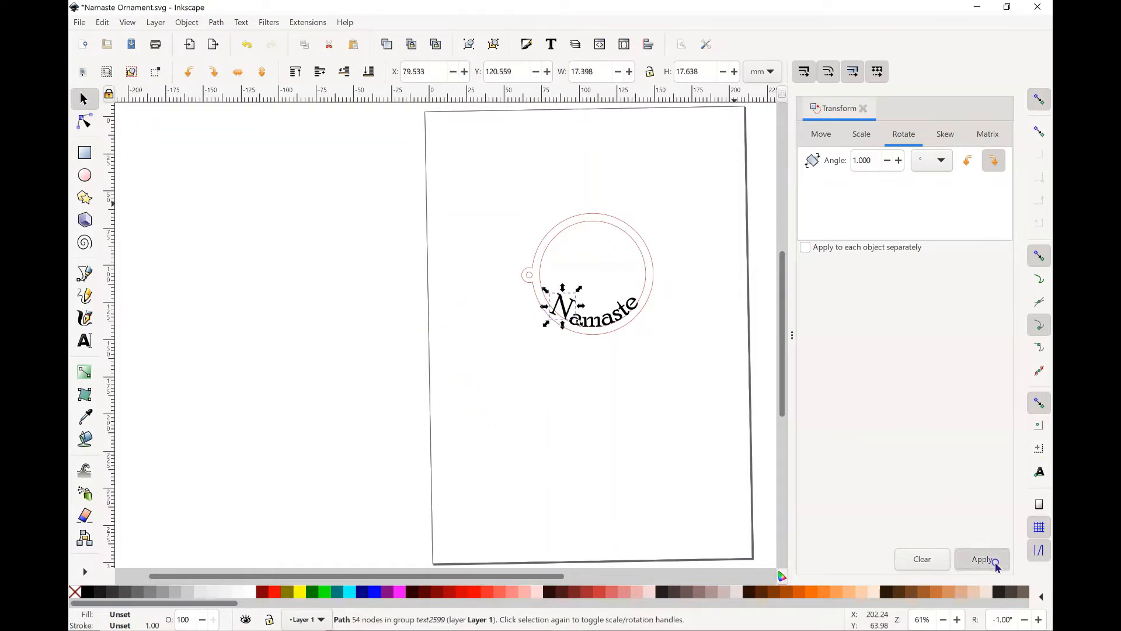
pyautogui.click(996, 564)
pyautogui.click(995, 562)
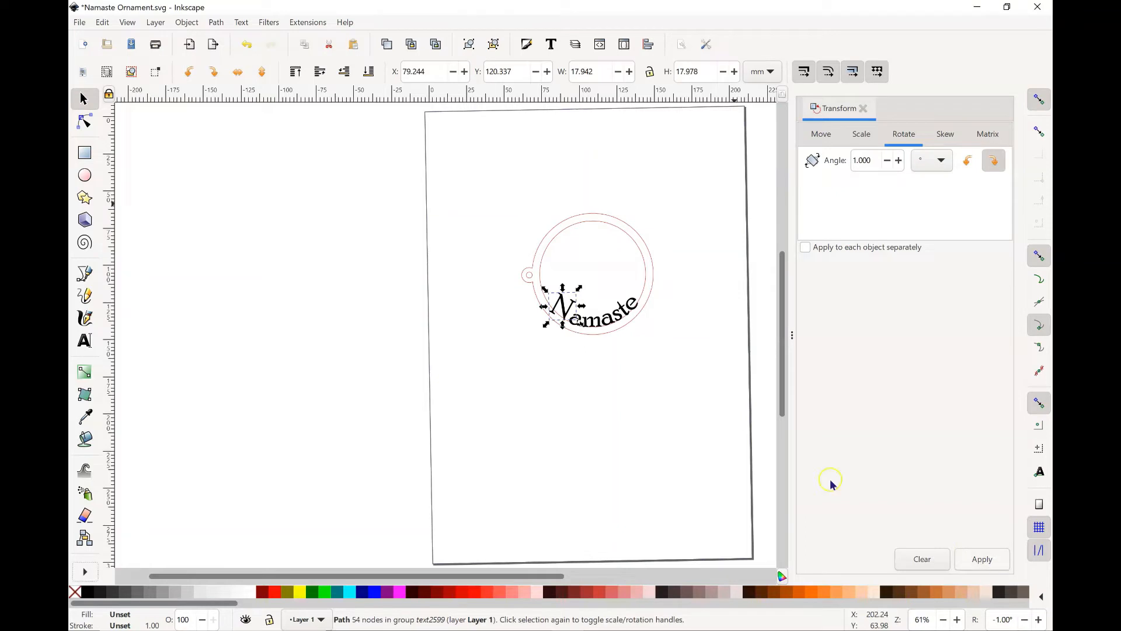
pyautogui.moveTo(558, 312); pyautogui.dragTo(561, 314)
pyautogui.click(594, 392)
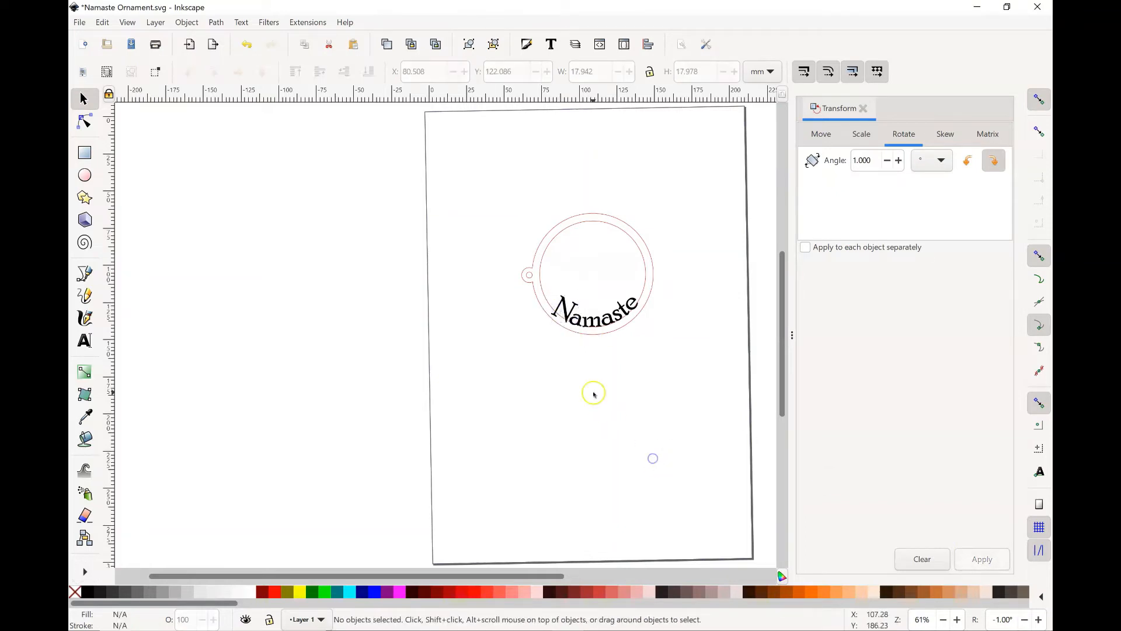
pyautogui.click(573, 321)
pyautogui.click(566, 426)
pyautogui.click(562, 314)
pyautogui.click(563, 381)
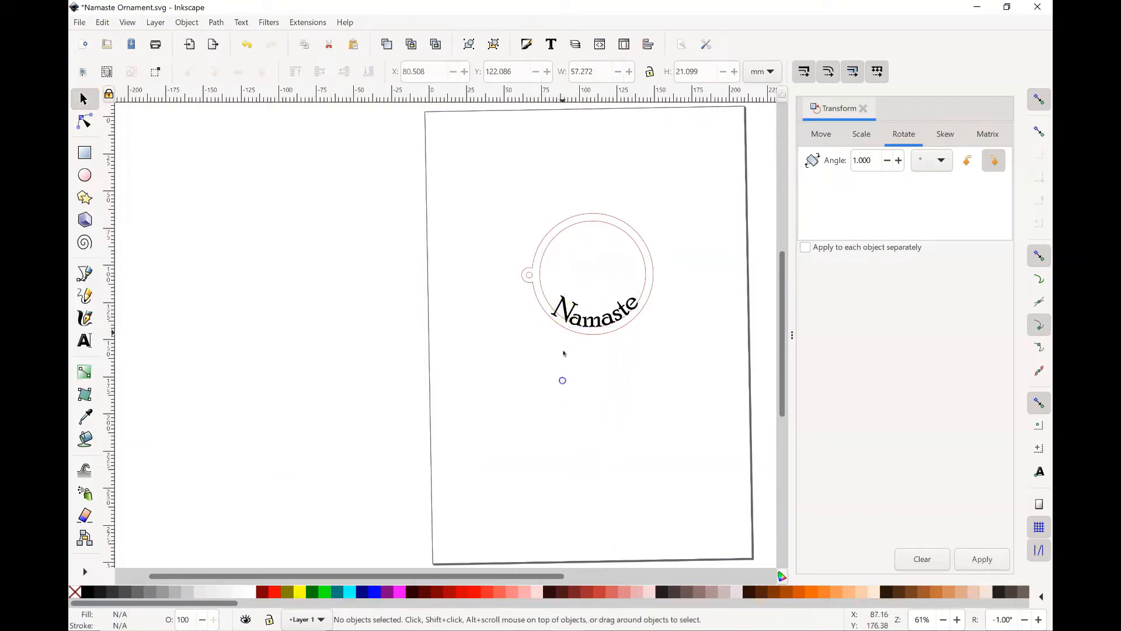
# Step: Isolate the letter N, rotate it clockwise in repeated 1° increments, and shift it slightly up and right toward the neighbouring a
pyautogui.click(84, 121)
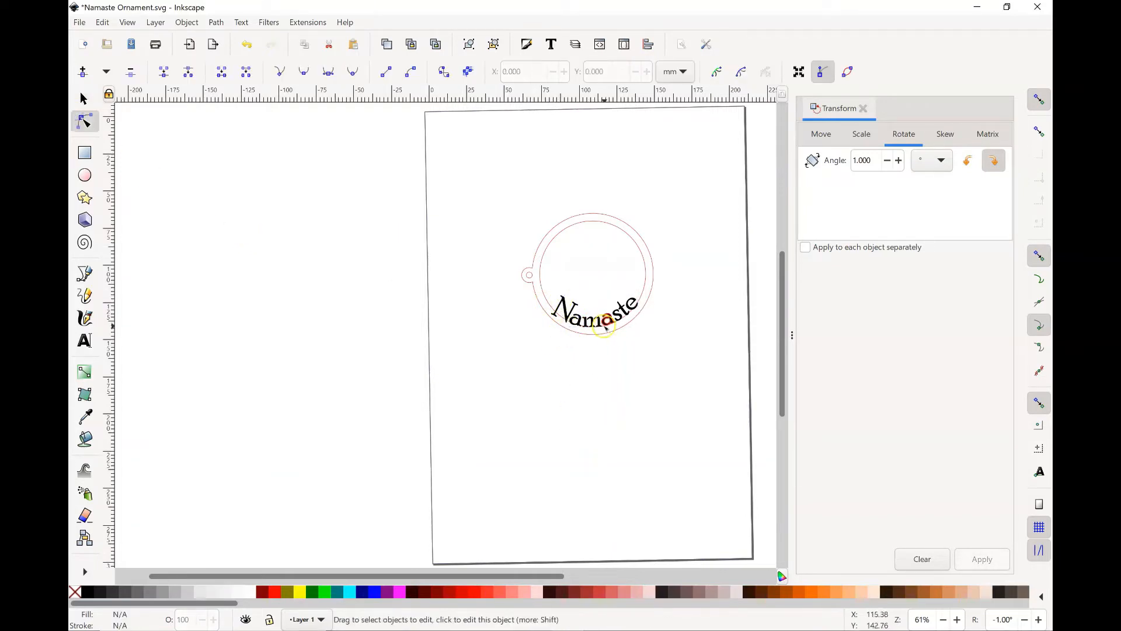
pyautogui.click(561, 309)
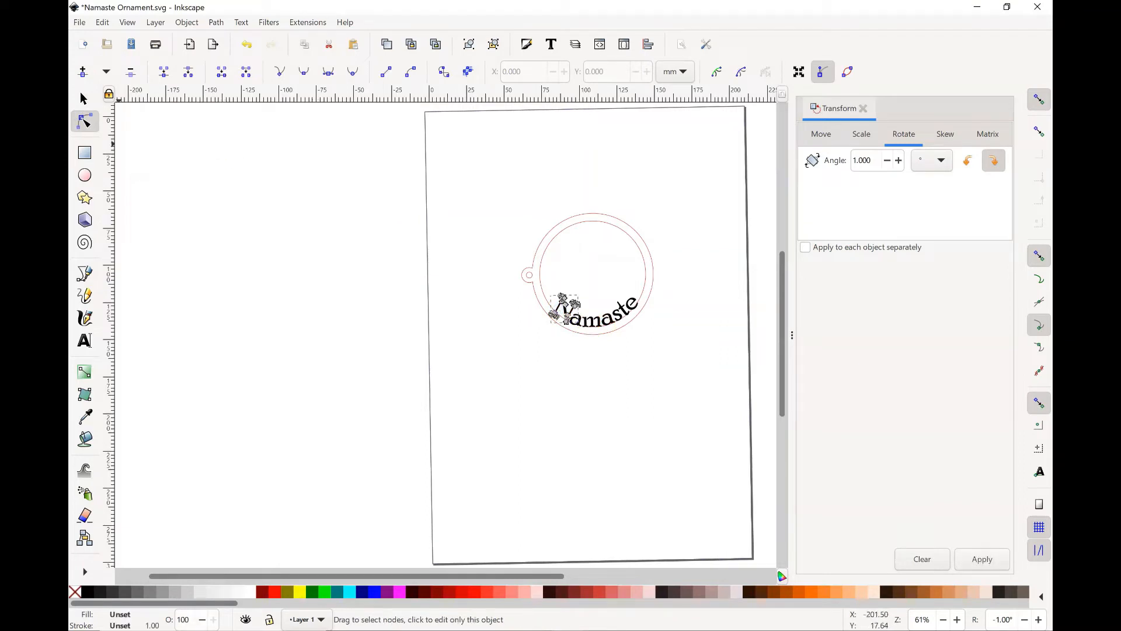
pyautogui.click(84, 99)
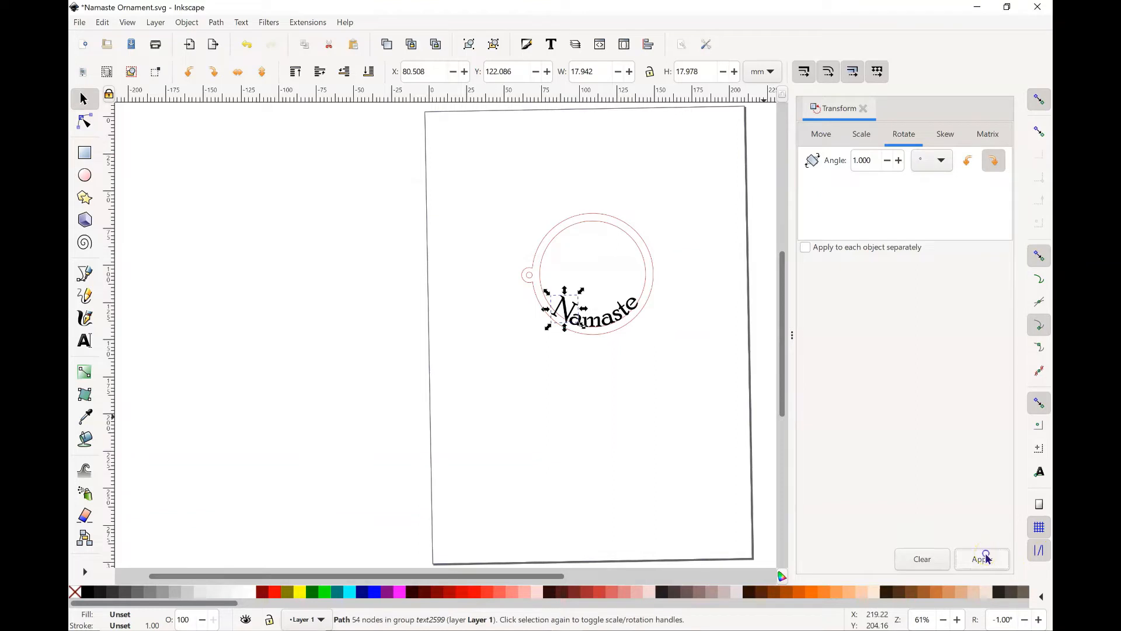
pyautogui.click(986, 558)
pyautogui.click(986, 558)
pyautogui.click(986, 558)
pyautogui.click(986, 558)
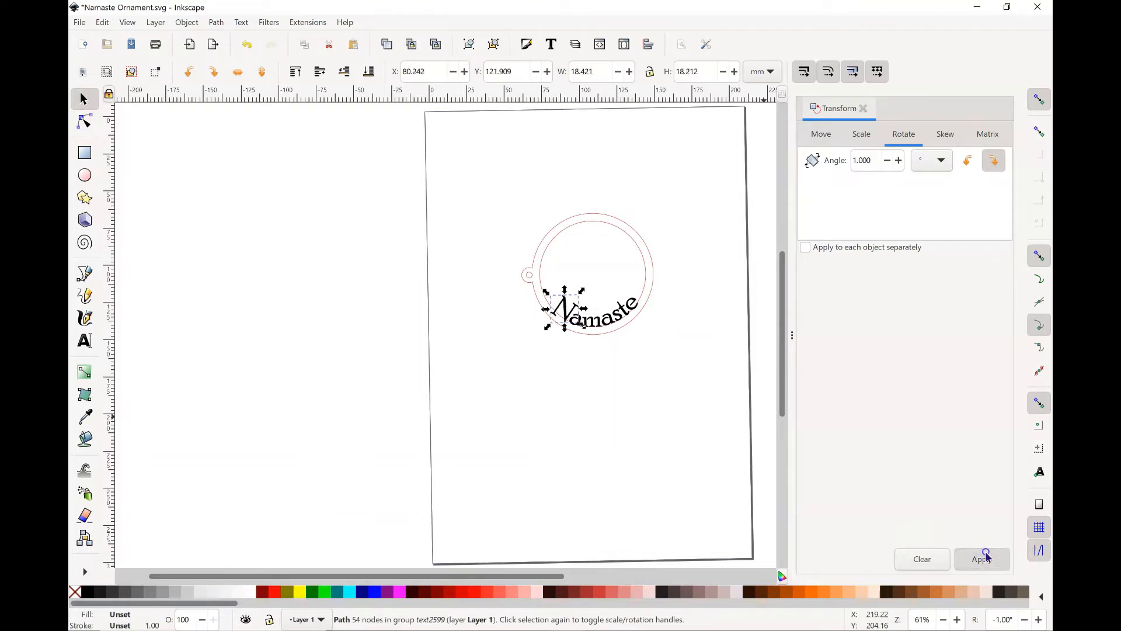
pyautogui.click(985, 558)
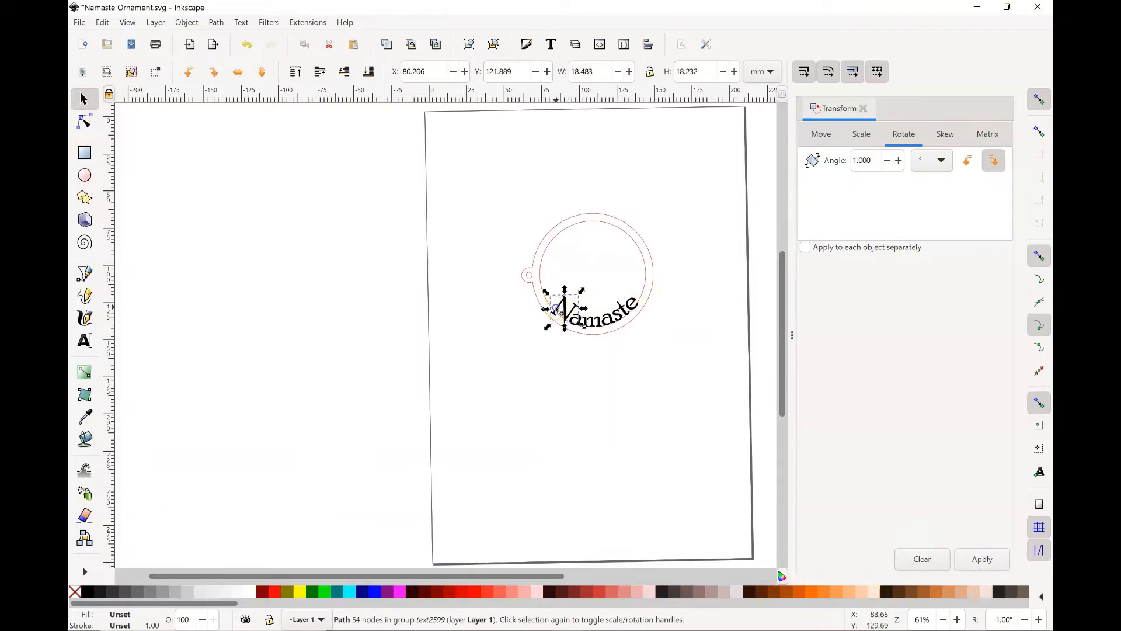
pyautogui.moveTo(559, 310); pyautogui.dragTo(563, 305)
pyautogui.click(584, 386)
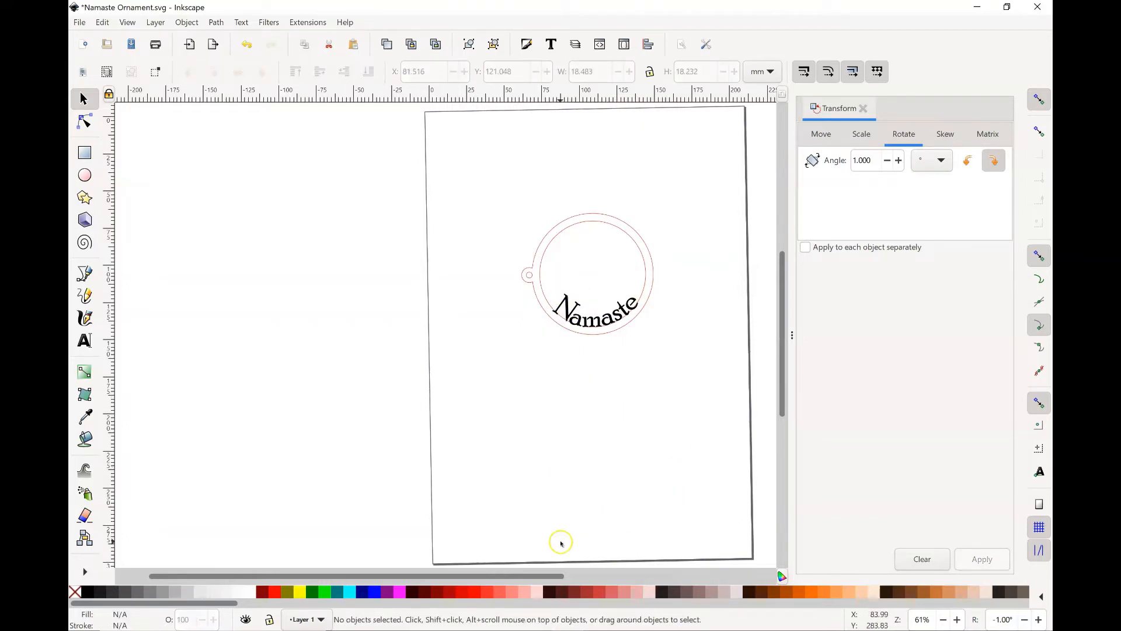
# Step: Rotate the ornament outline counter-clockwise in three 90° turns to put the hanging loop at the top, and reposition it around the Namaste lettering
pyautogui.click(556, 229)
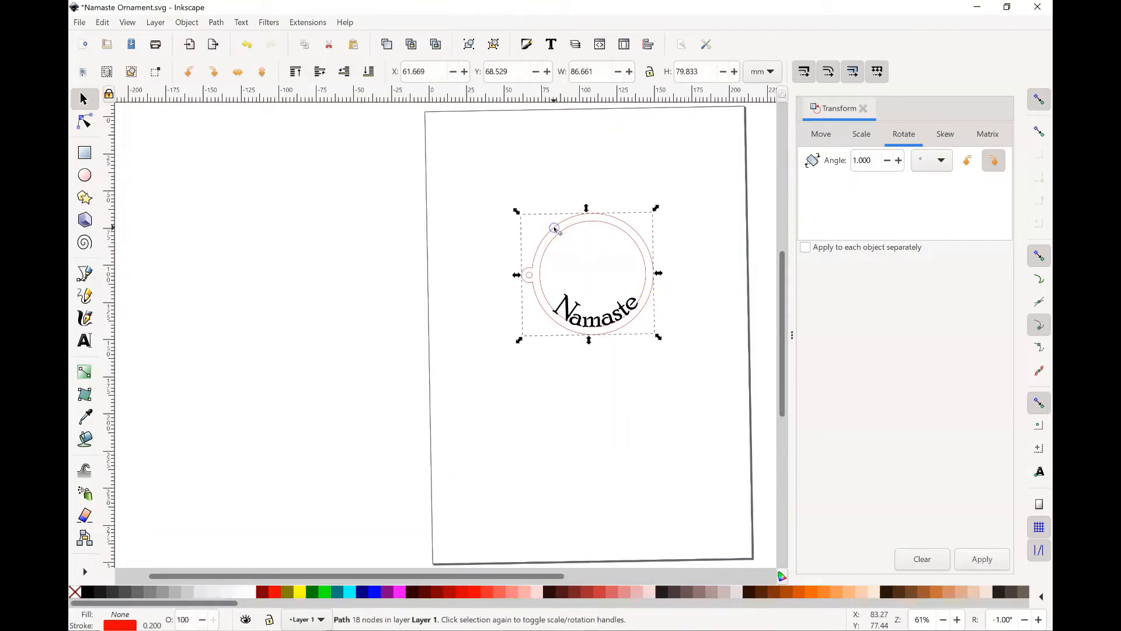
pyautogui.click(191, 71)
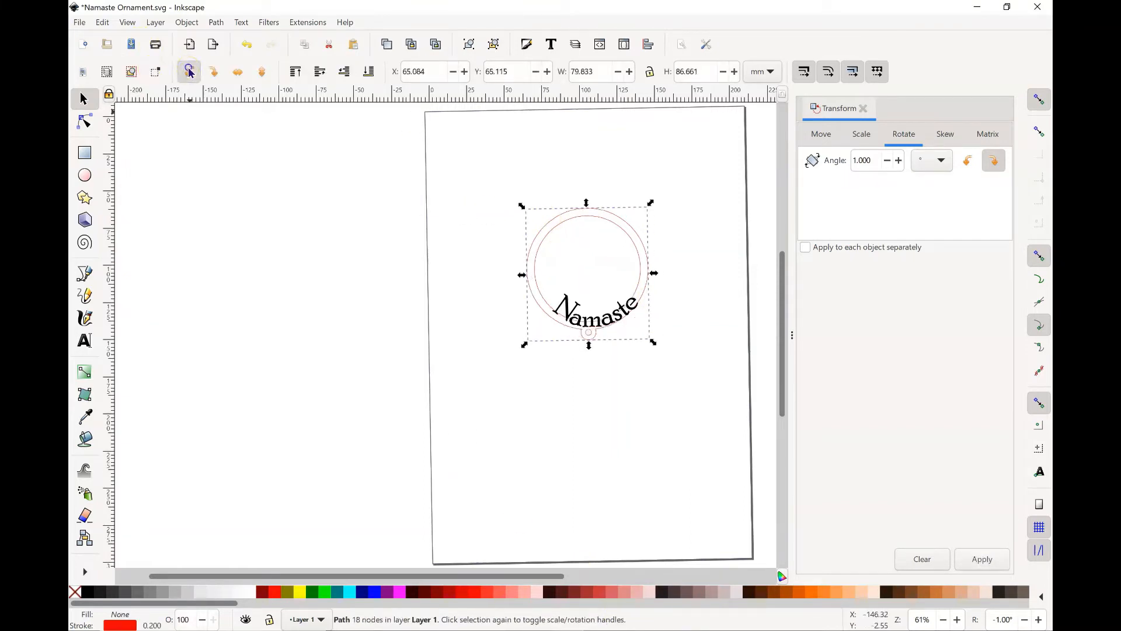
pyautogui.click(191, 72)
pyautogui.click(193, 72)
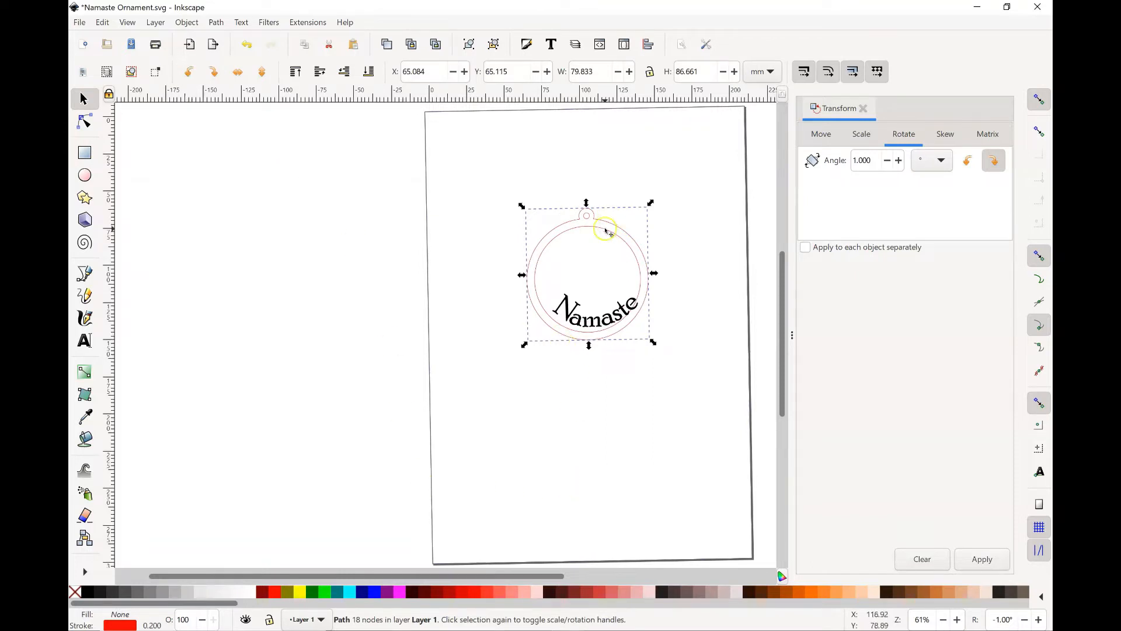
pyautogui.moveTo(607, 233); pyautogui.dragTo(613, 226)
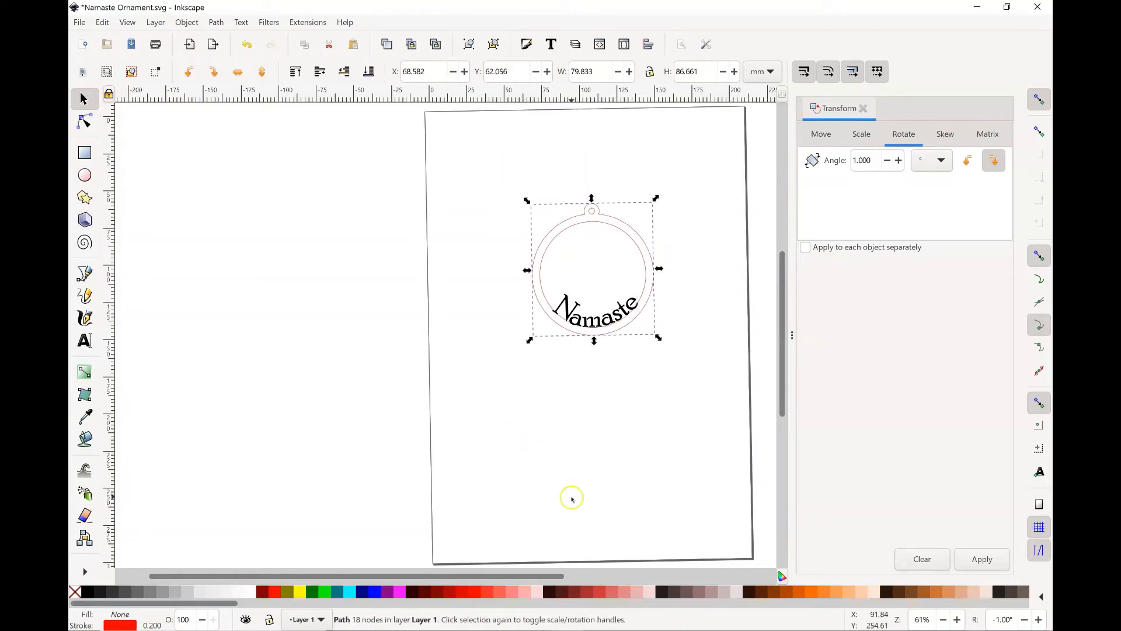
pyautogui.press('Up')
pyautogui.press('Up')
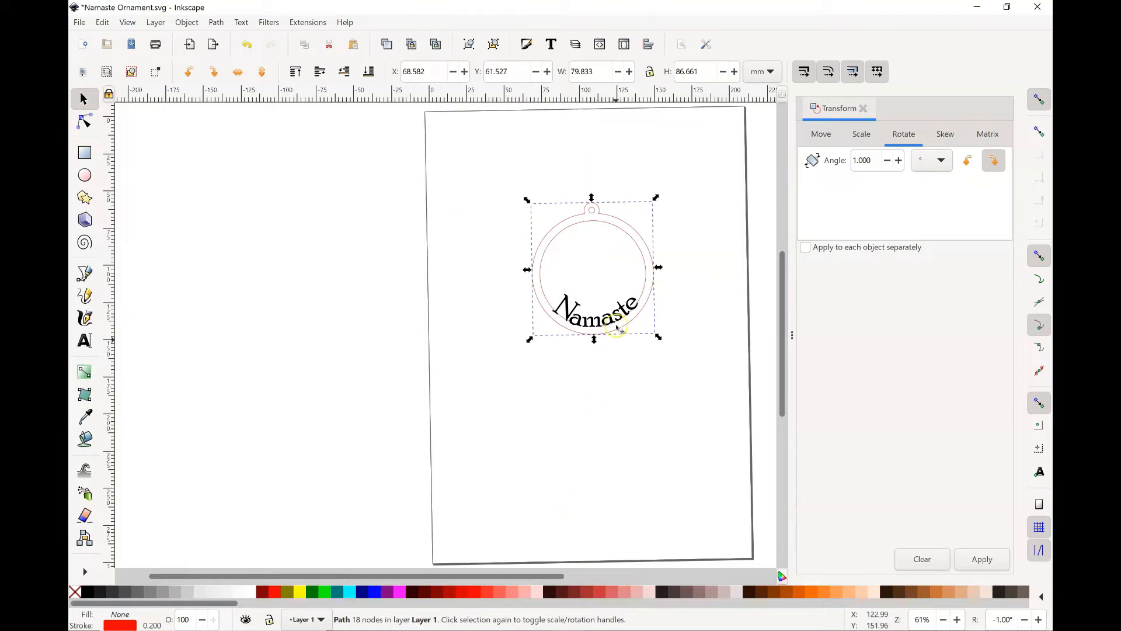
# Step: Isolate the final letter e of Namaste and rotate it clockwise in 1° increments
pyautogui.click(635, 310)
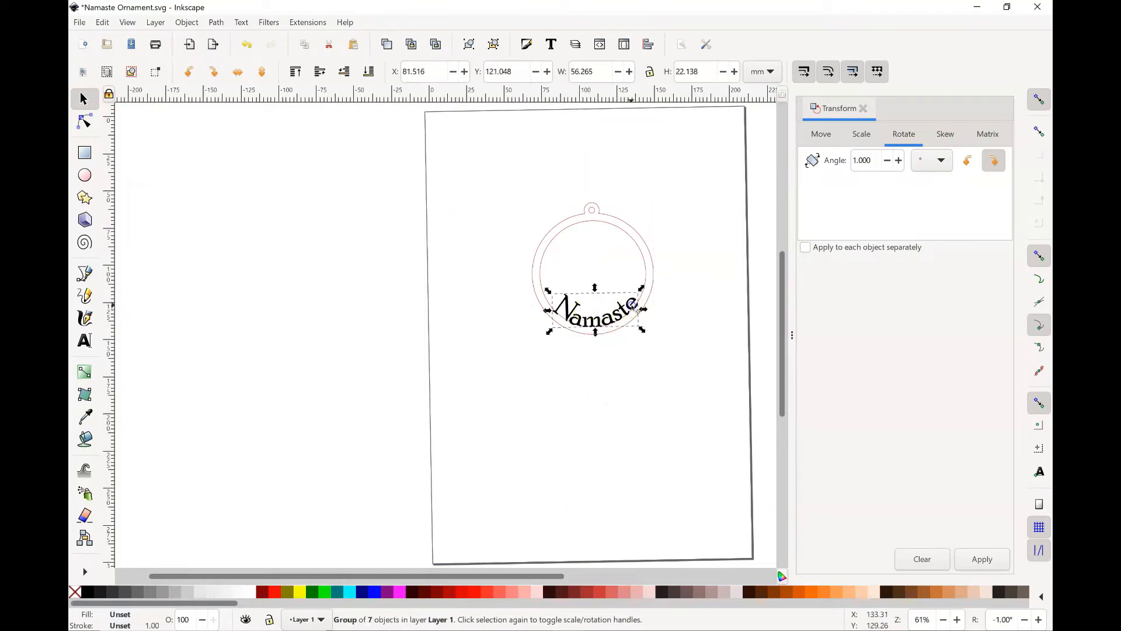
pyautogui.click(85, 121)
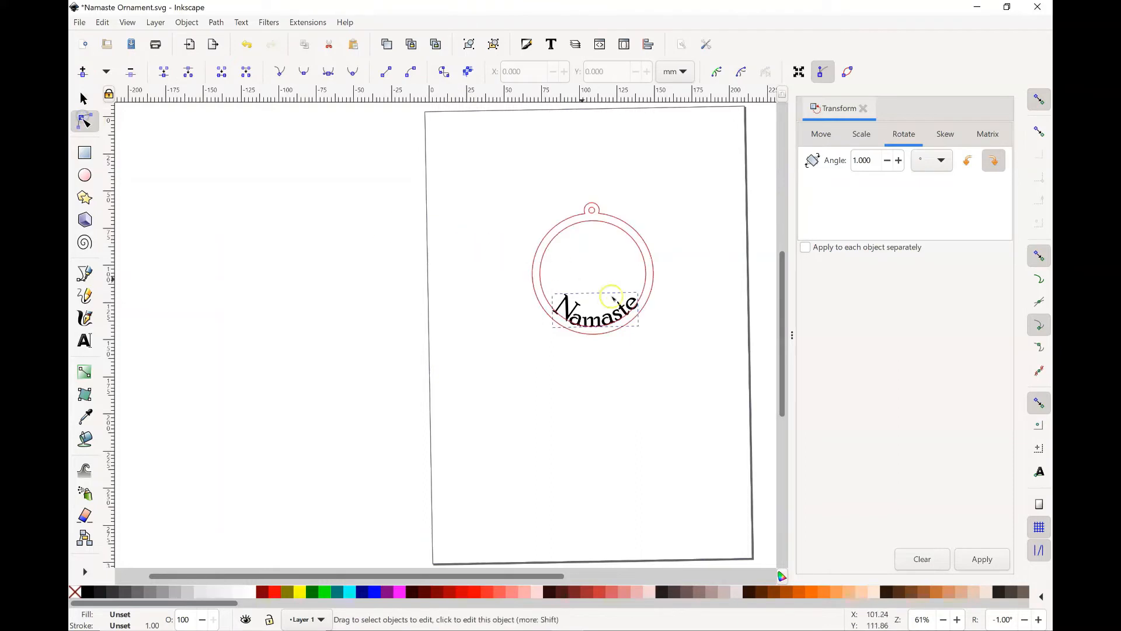
pyautogui.click(632, 304)
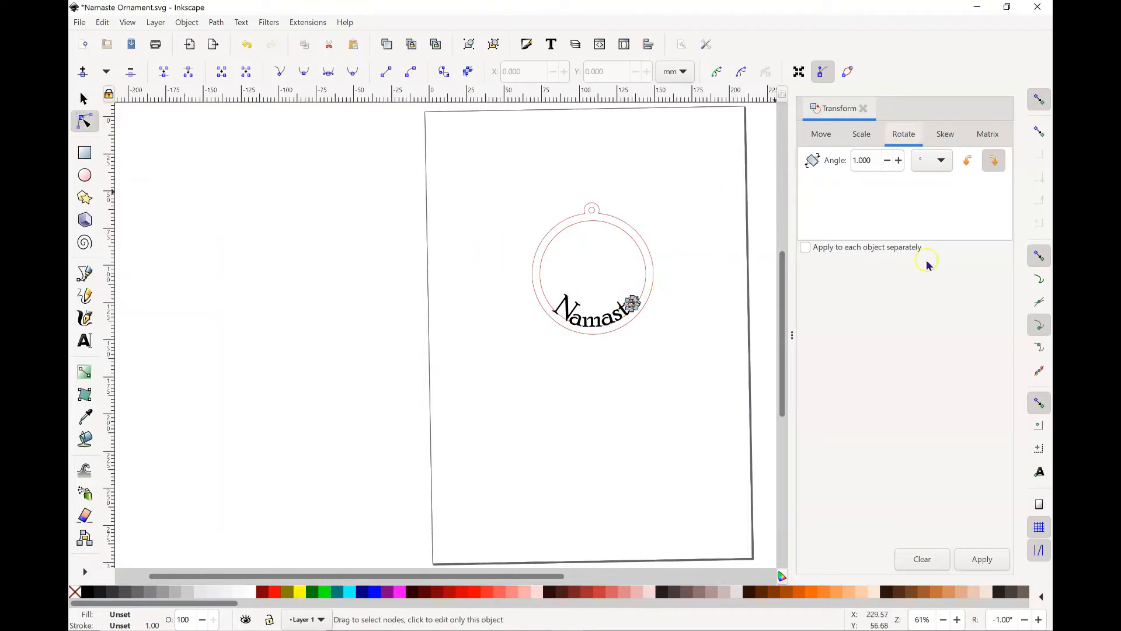
pyautogui.click(982, 559)
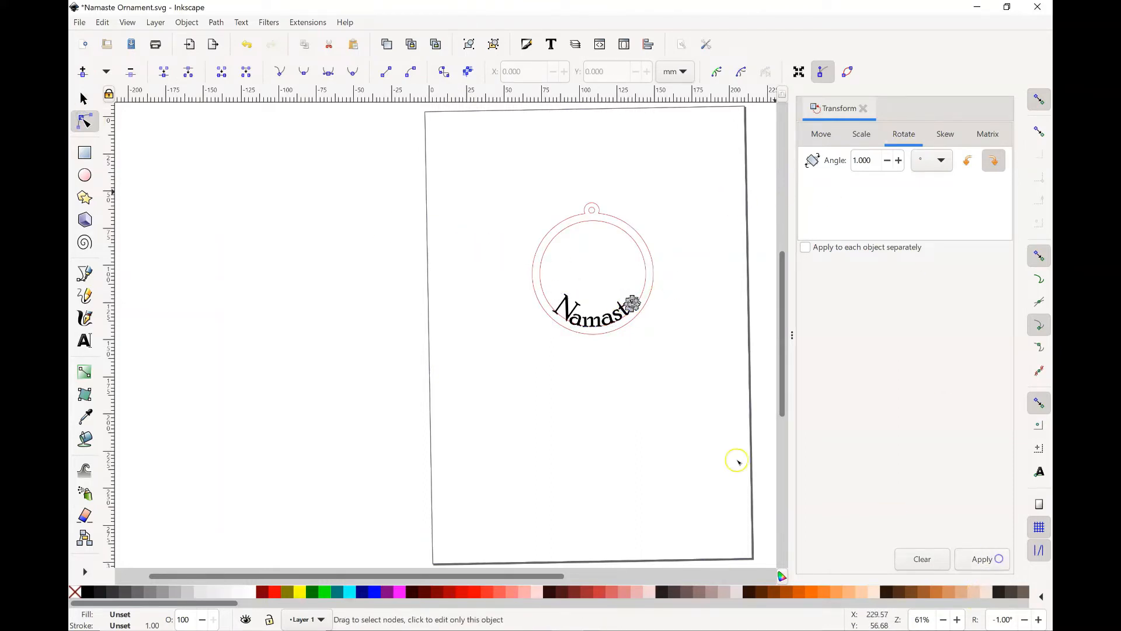
pyautogui.click(674, 428)
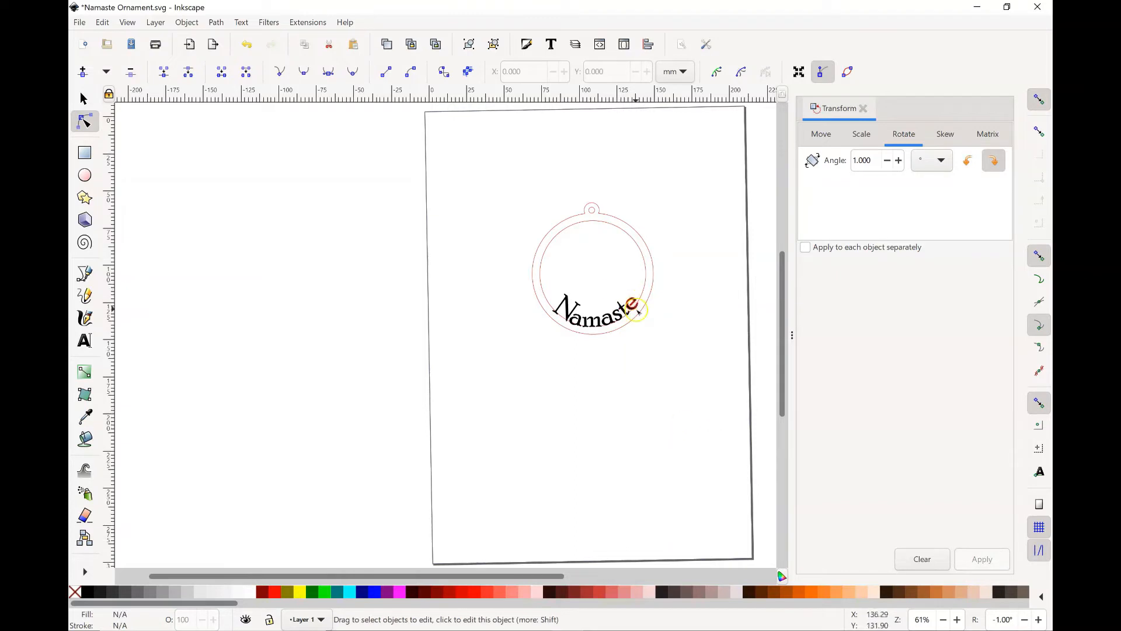
pyautogui.click(637, 308)
pyautogui.click(967, 562)
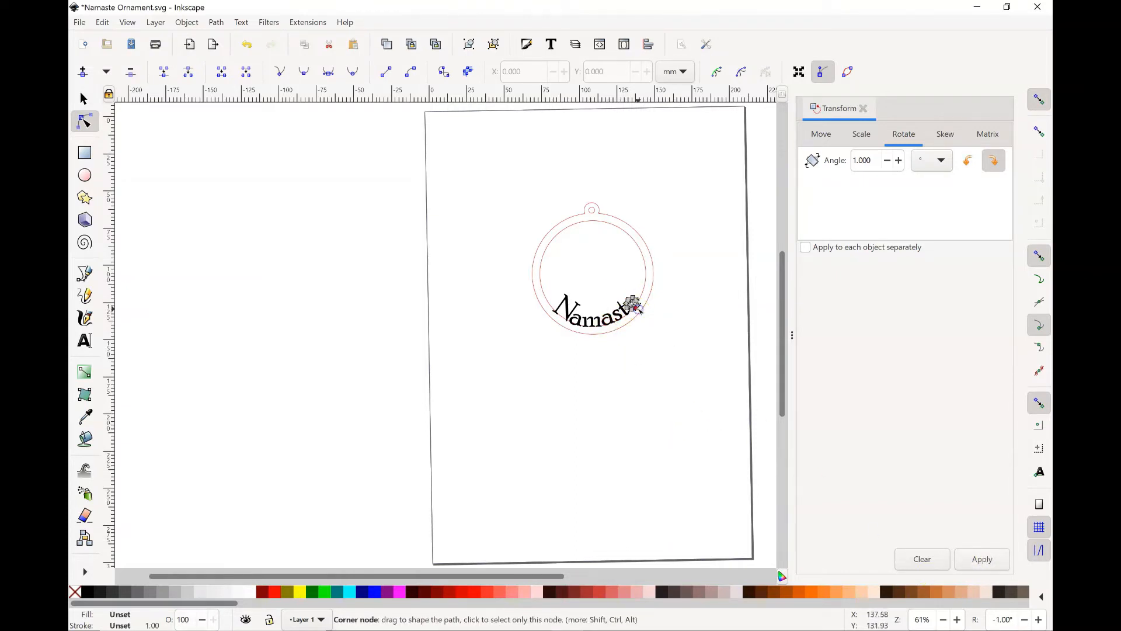
# Step: Set the rotation angle to -1° and apply it repeatedly to turn the letter e counter-clockwise
pyautogui.click(855, 159)
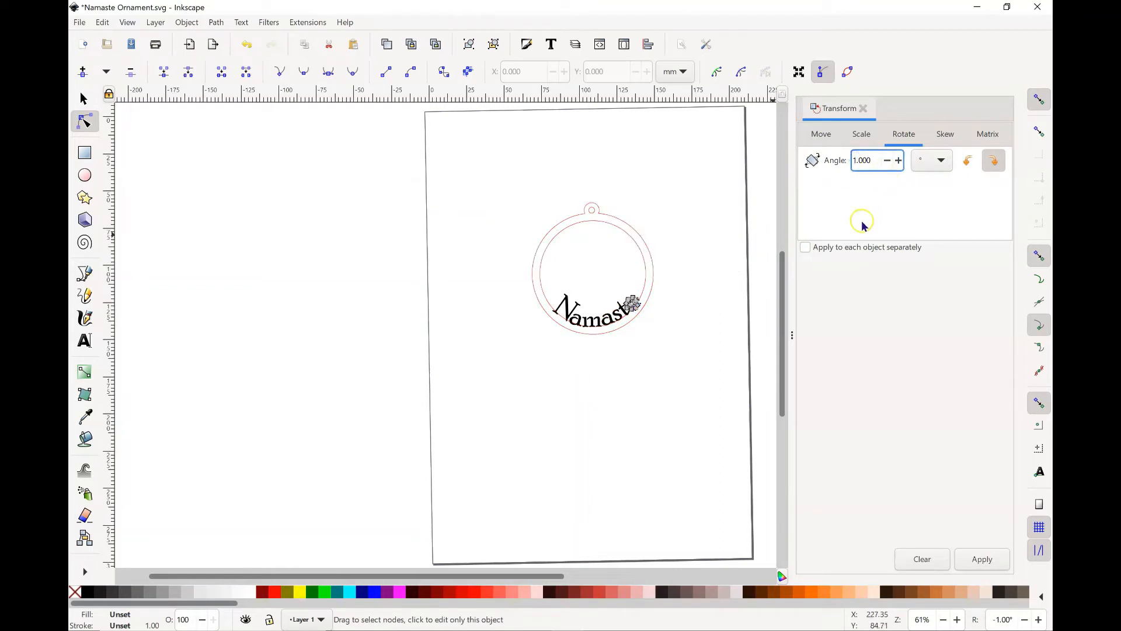
pyautogui.write('-')
pyautogui.click(990, 563)
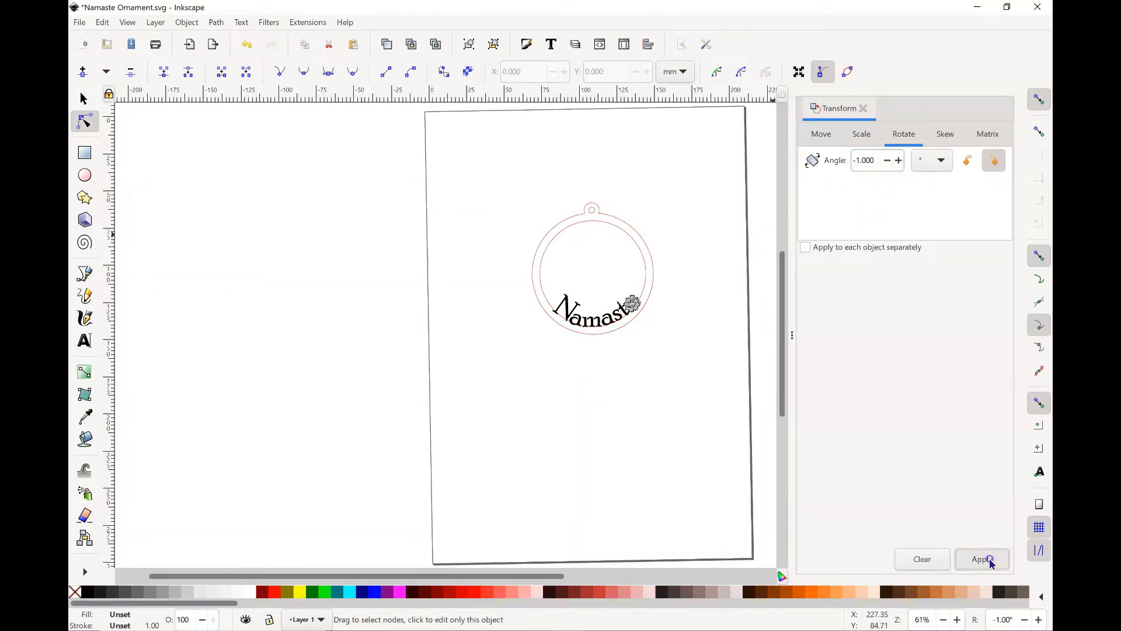
pyautogui.click(990, 562)
pyautogui.click(990, 562)
pyautogui.click(671, 428)
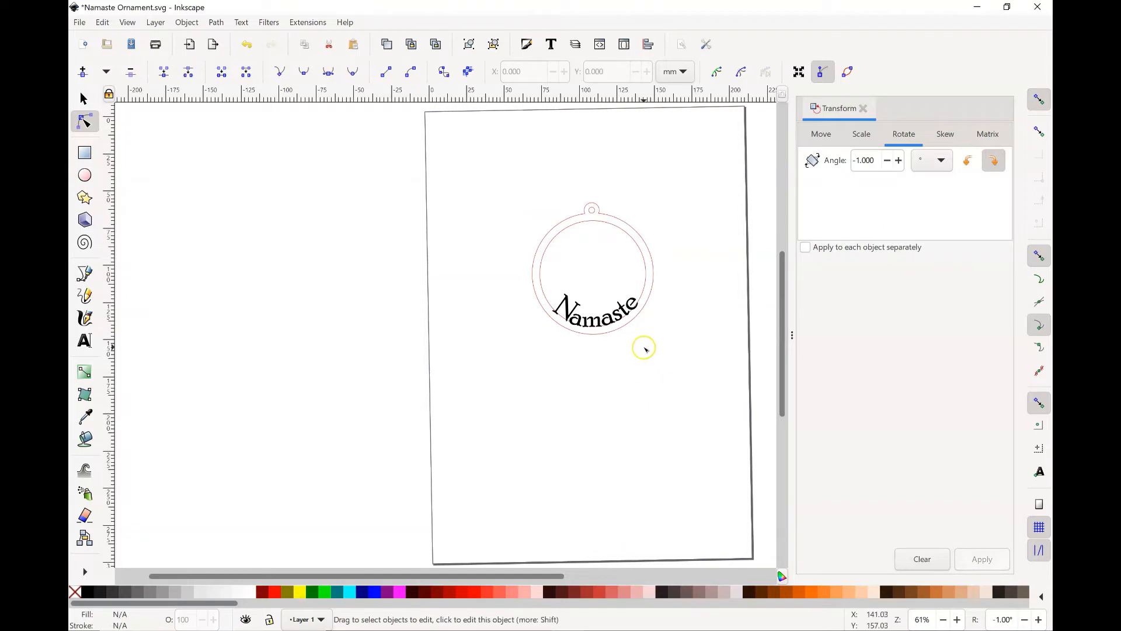
pyautogui.click(631, 302)
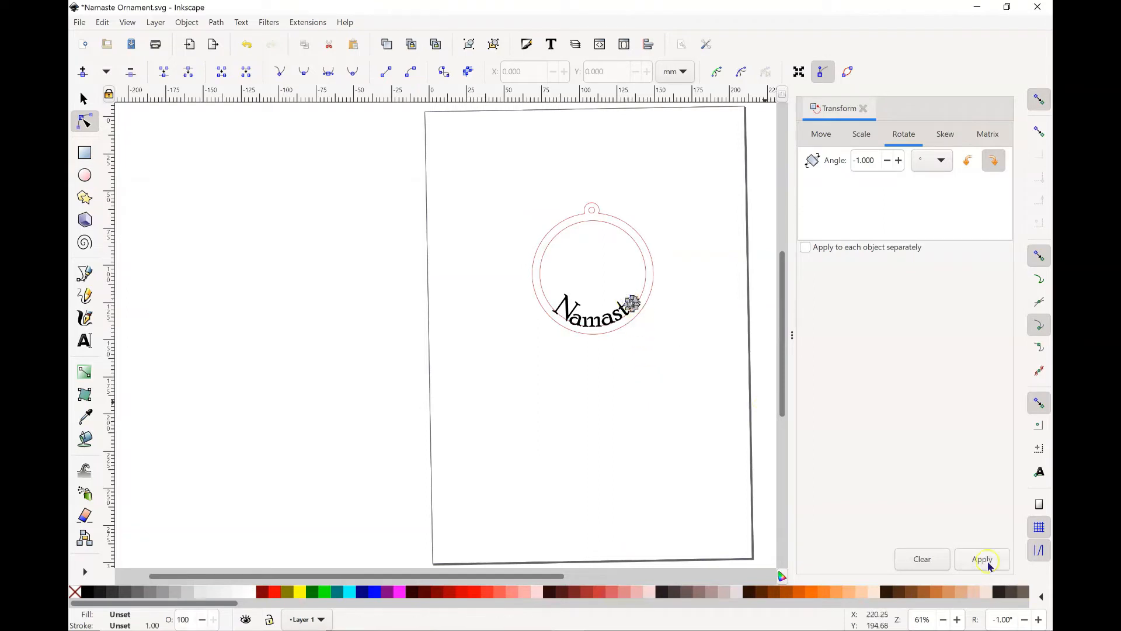
pyautogui.click(985, 561)
pyautogui.click(655, 435)
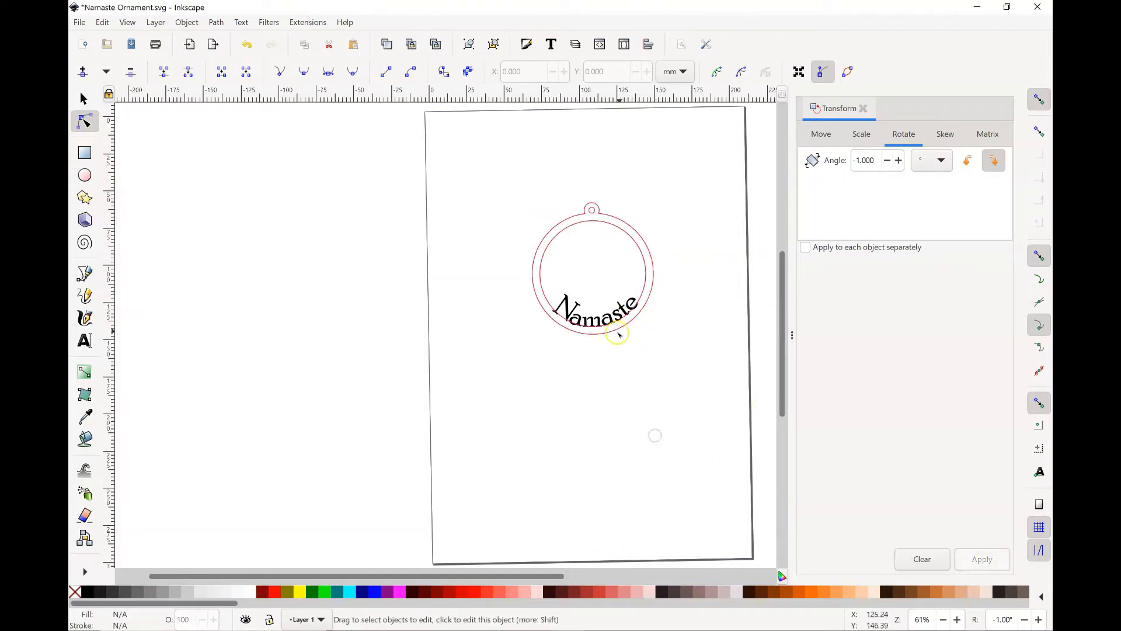
pyautogui.click(629, 306)
pyautogui.click(631, 309)
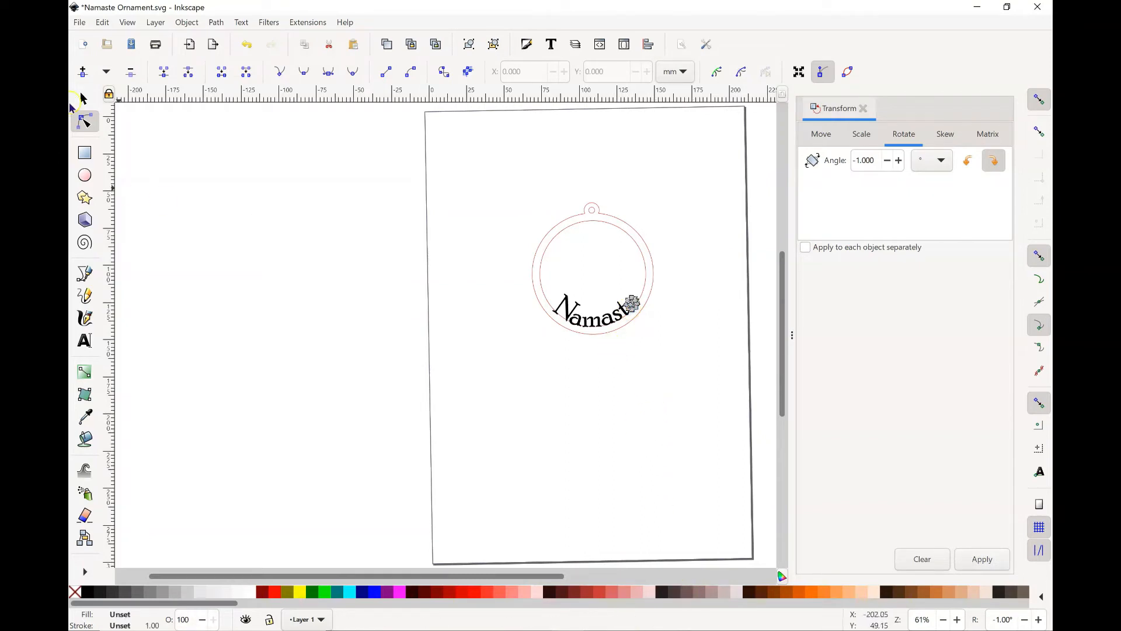
pyautogui.click(81, 99)
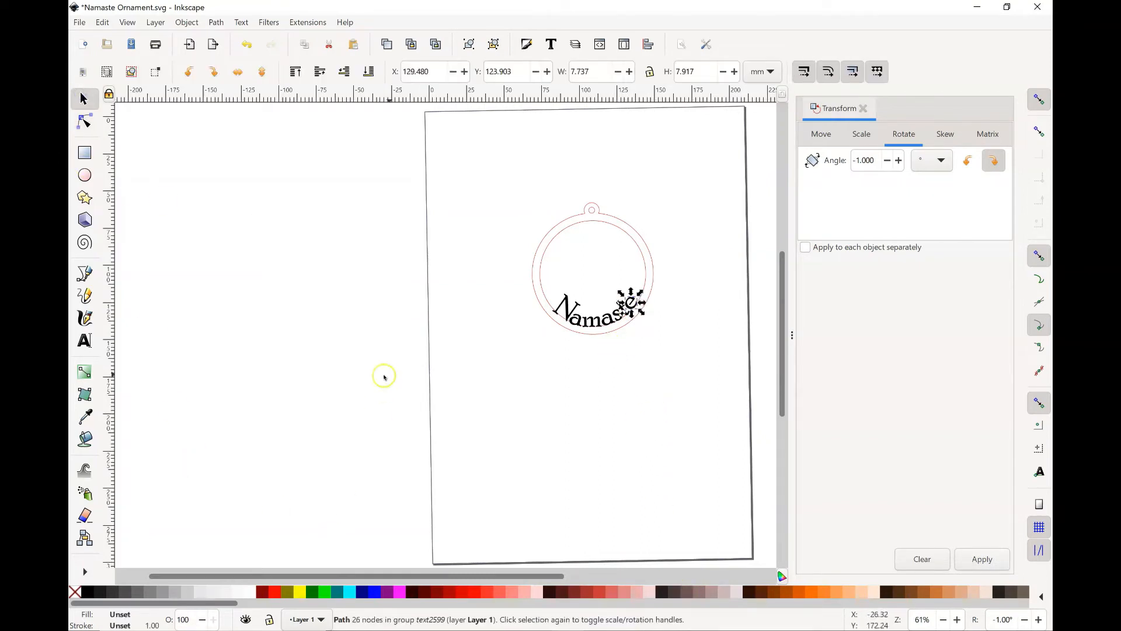
pyautogui.click(657, 391)
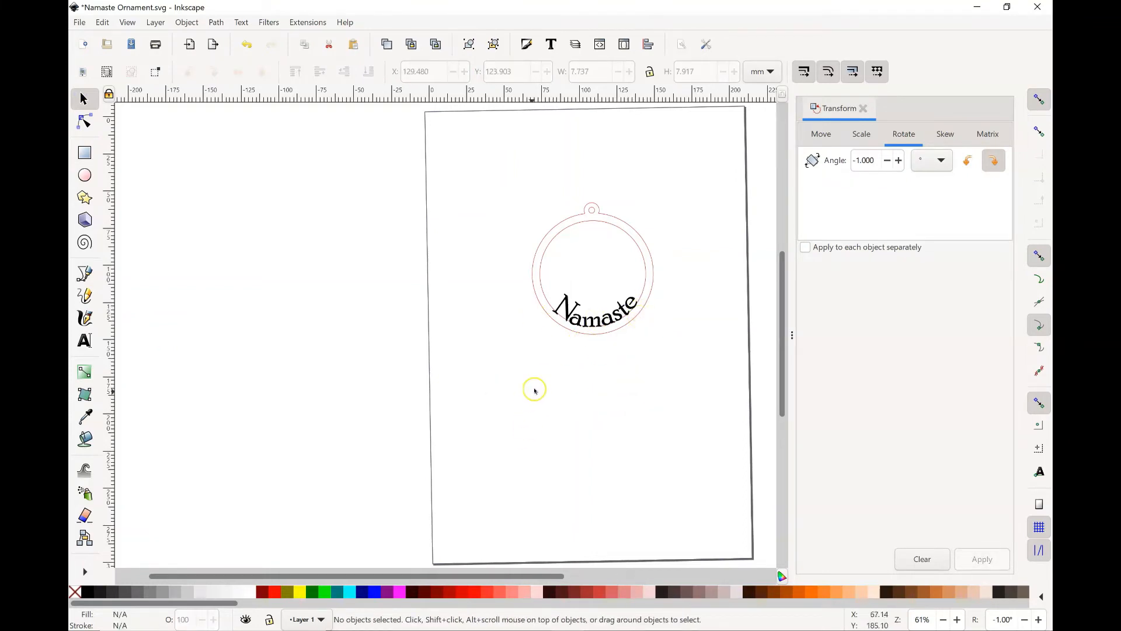
# Step: Try to combine the whole Namaste lettering with the ornament outline using Union
pyautogui.click(562, 311)
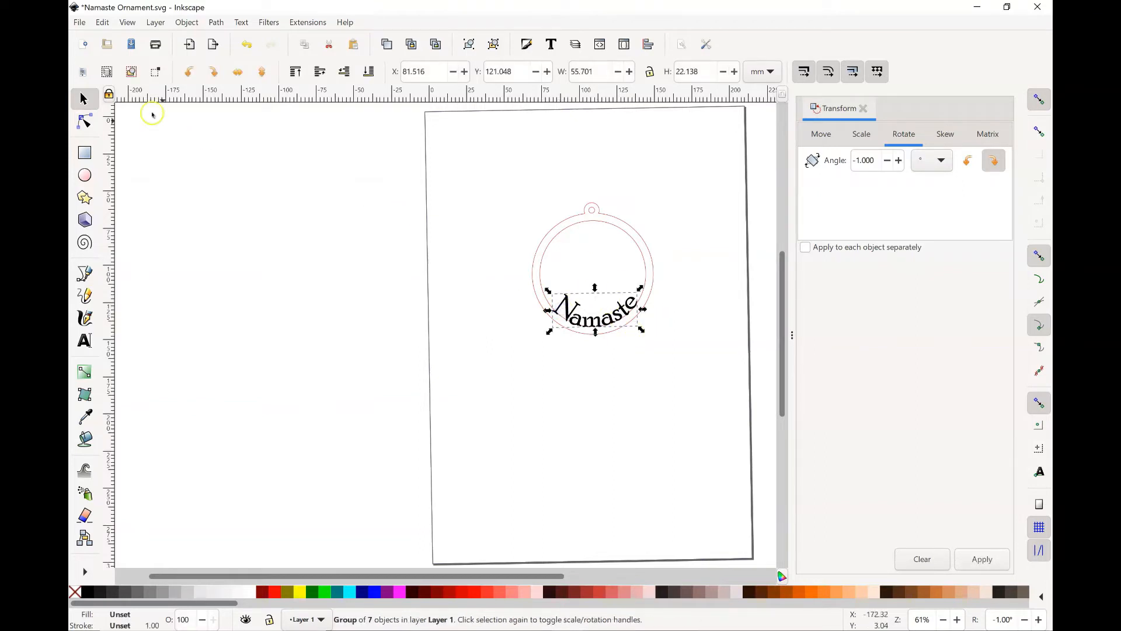
pyautogui.click(83, 121)
pyautogui.click(600, 433)
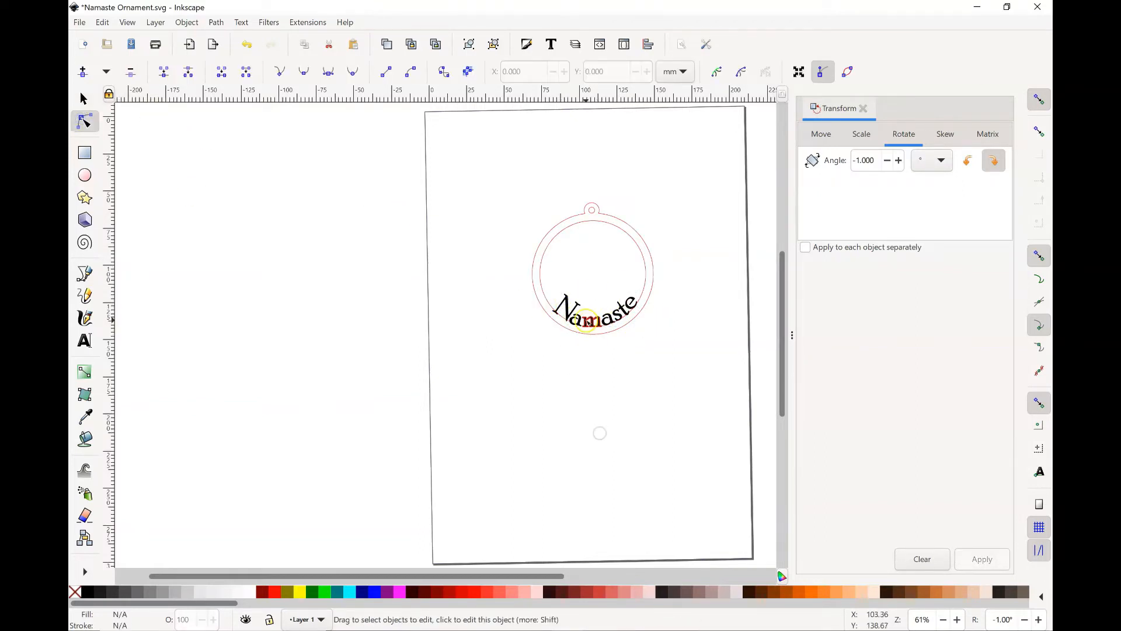
pyautogui.click(570, 312)
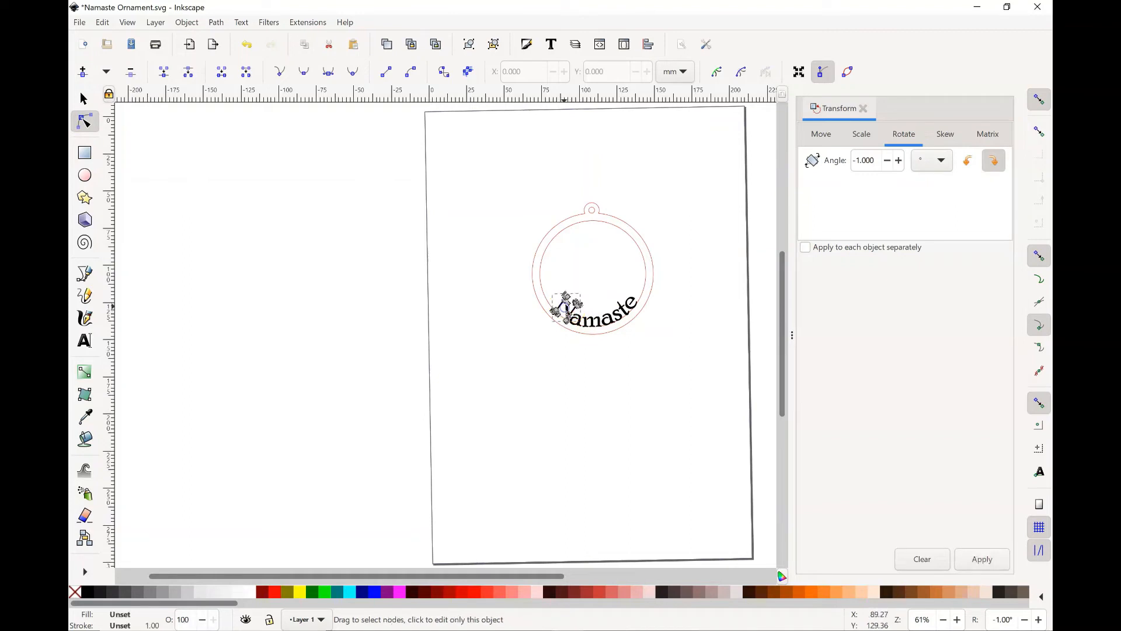
pyautogui.moveTo(488, 238); pyautogui.dragTo(692, 353)
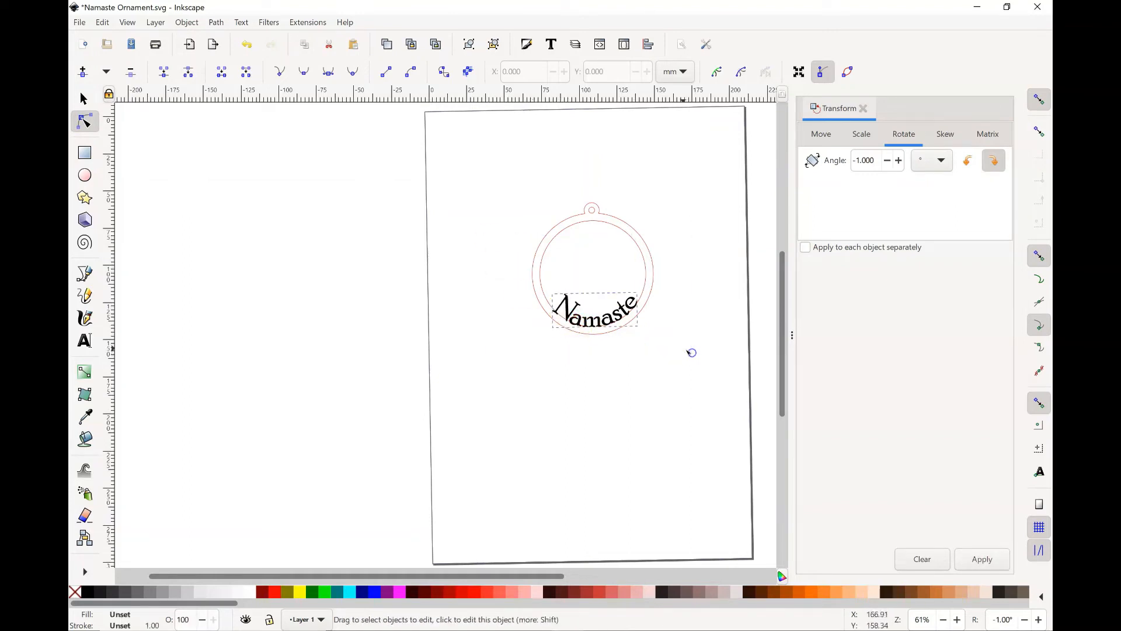
pyautogui.click(558, 232)
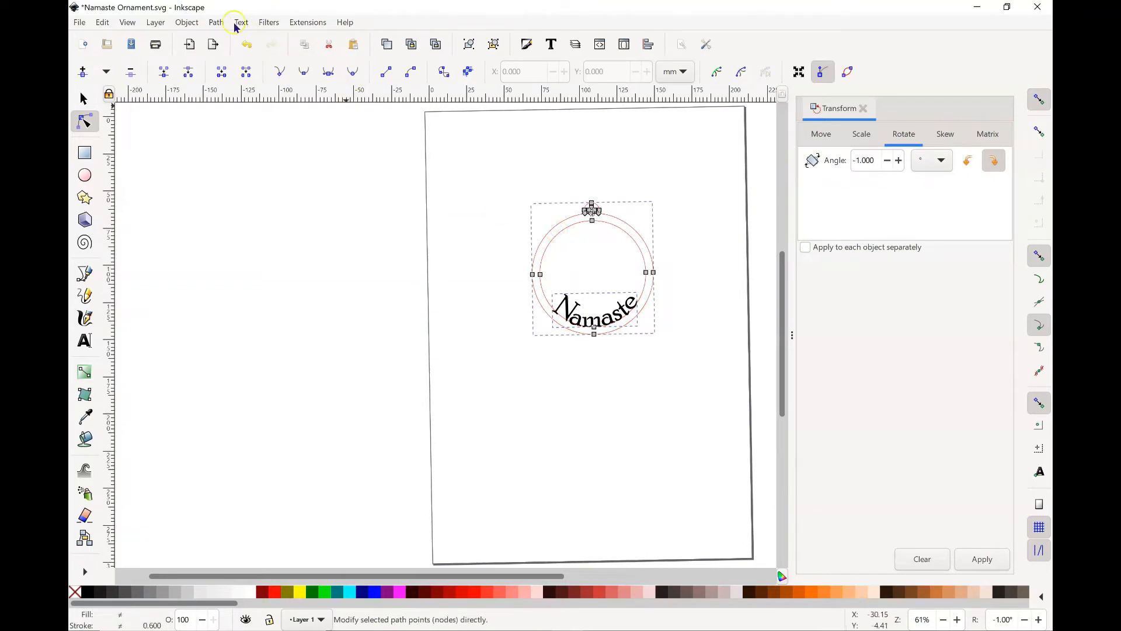
pyautogui.click(216, 22)
pyautogui.click(226, 86)
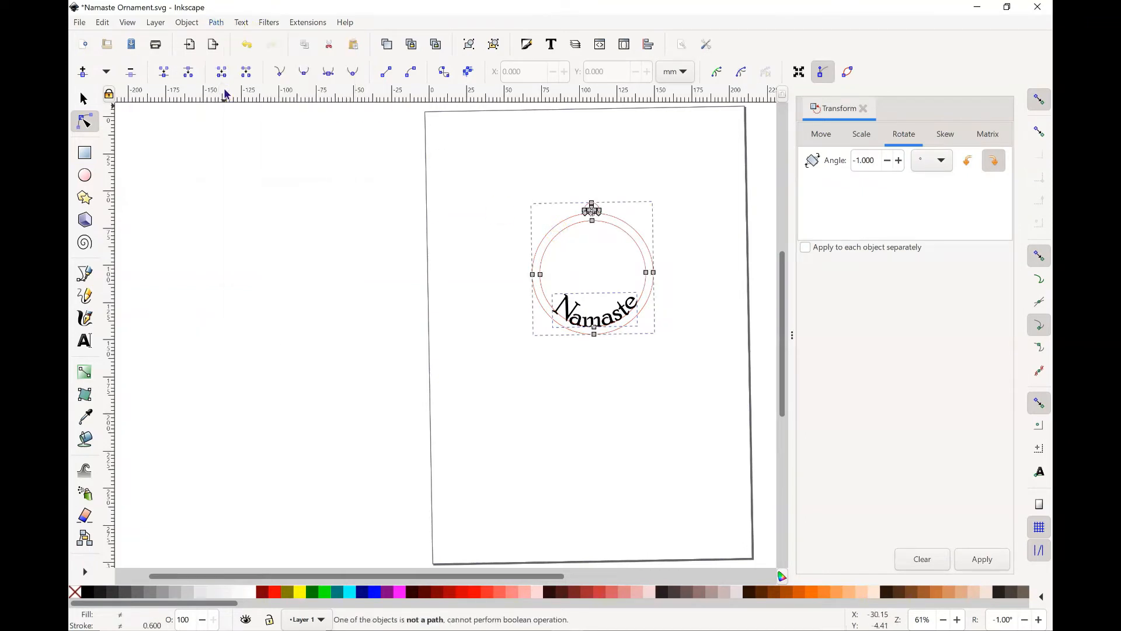
pyautogui.click(580, 355)
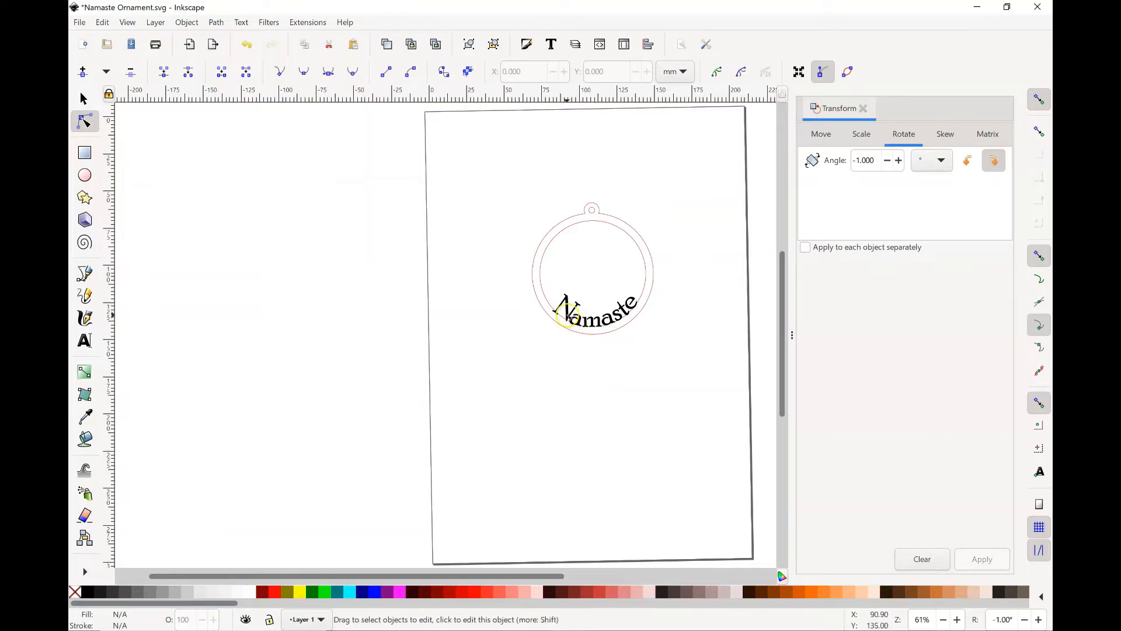
# Step: Select the first letter a together with the ornament outline and try to unite them with Union
pyautogui.click(575, 319)
pyautogui.click(534, 274)
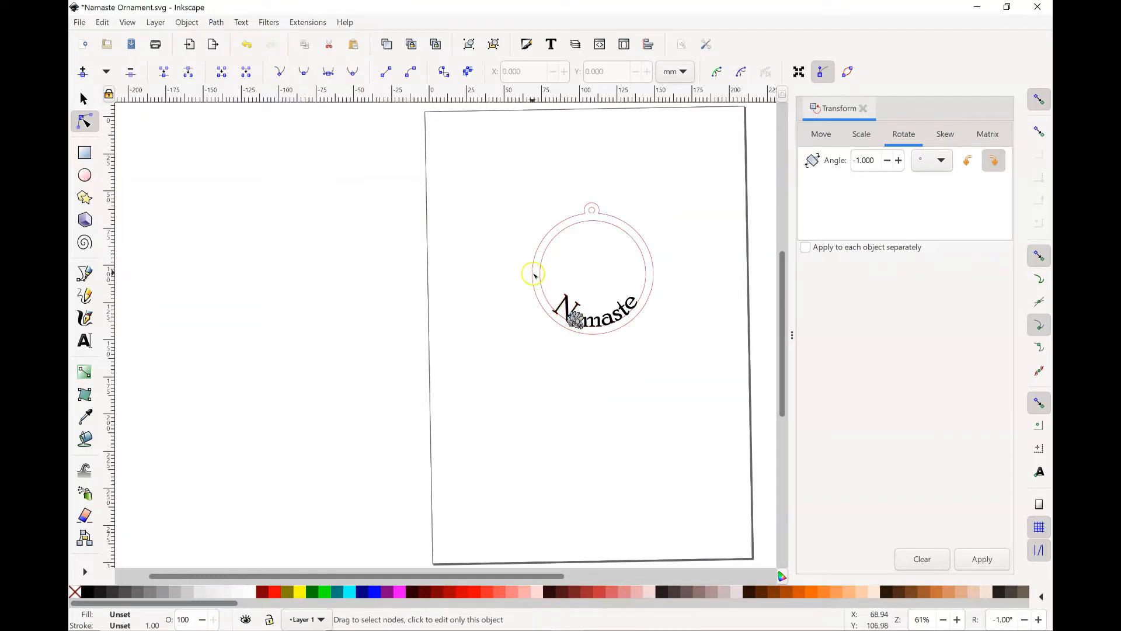
pyautogui.keyDown('shift'); pyautogui.click(534, 274); pyautogui.keyUp('shift')
pyautogui.hotkey('ctrl', '+')
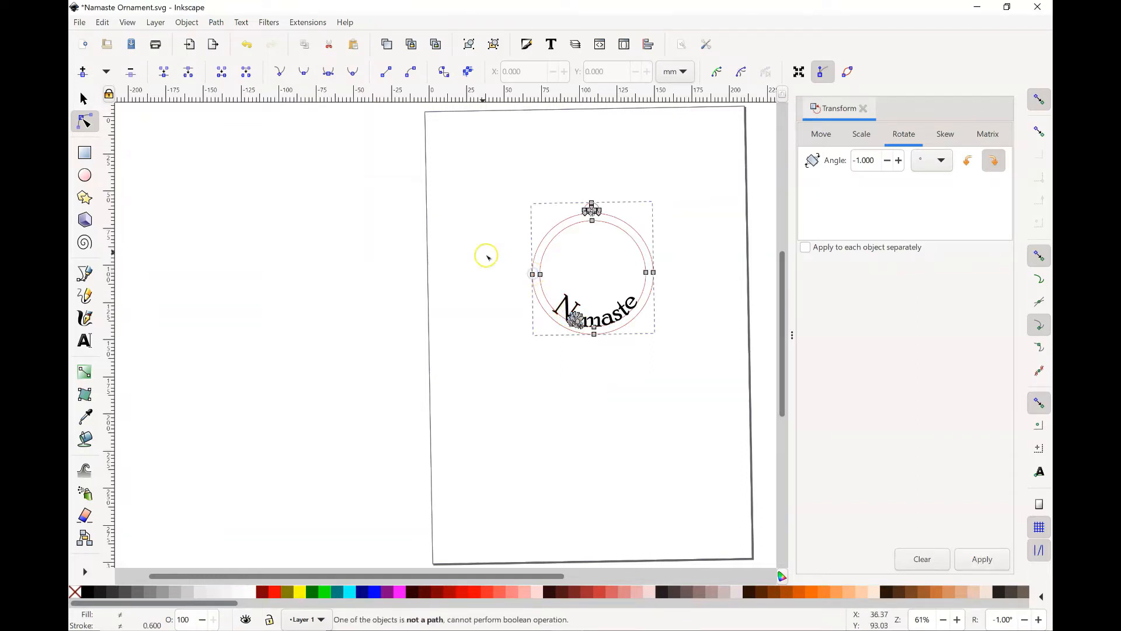
# Step: Unite the selected first letter a of Namaste with the ornament outline using Union
pyautogui.click(215, 21)
pyautogui.click(232, 91)
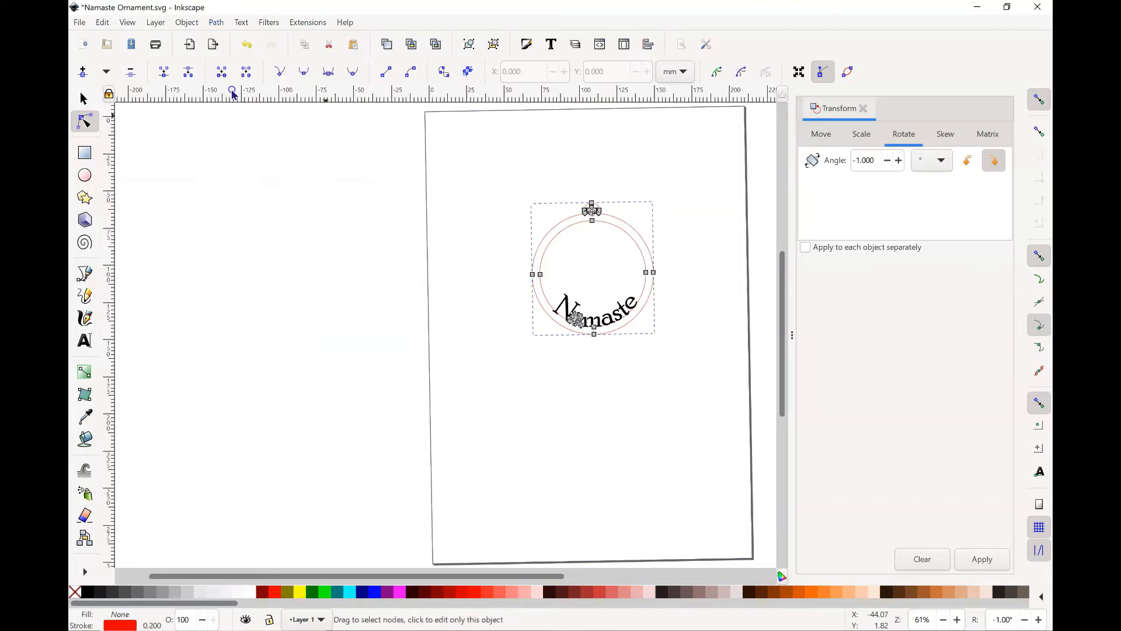
pyautogui.click(587, 465)
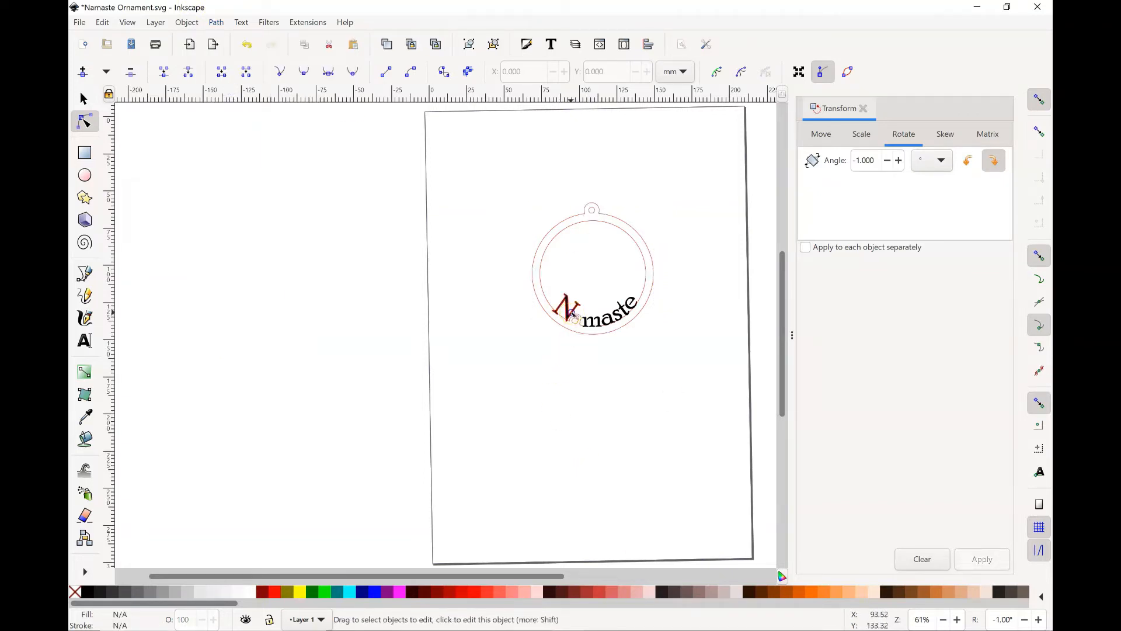
# Step: Unite the capital letter N of Namaste with the ornament outline using Union
pyautogui.click(573, 315)
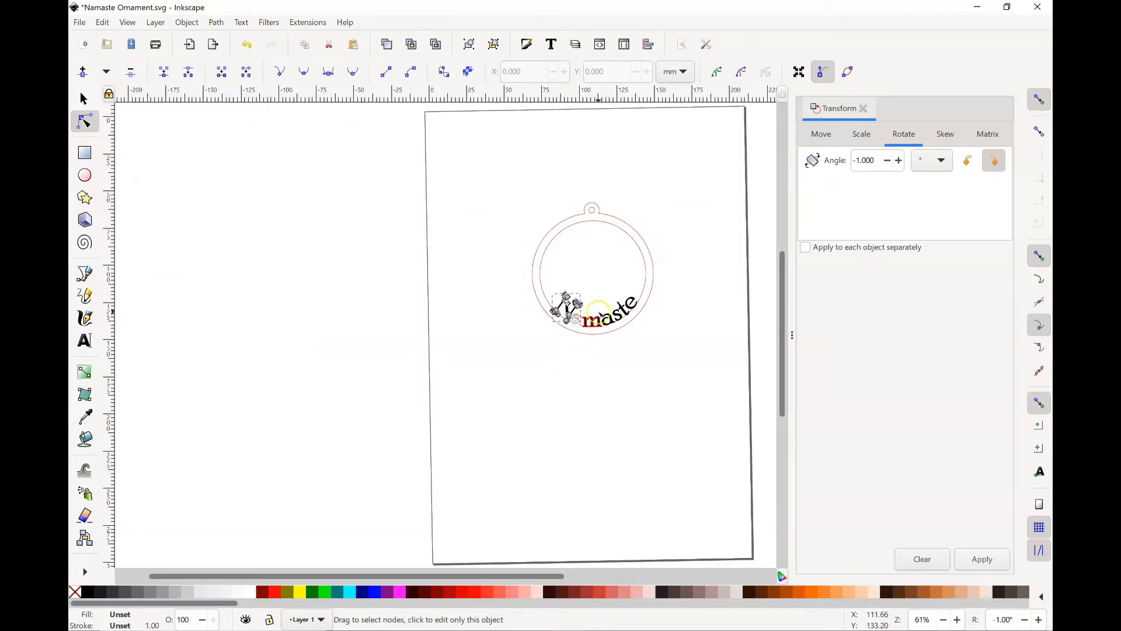
pyautogui.keyDown('shift'); pyautogui.click(535, 260); pyautogui.keyUp('shift')
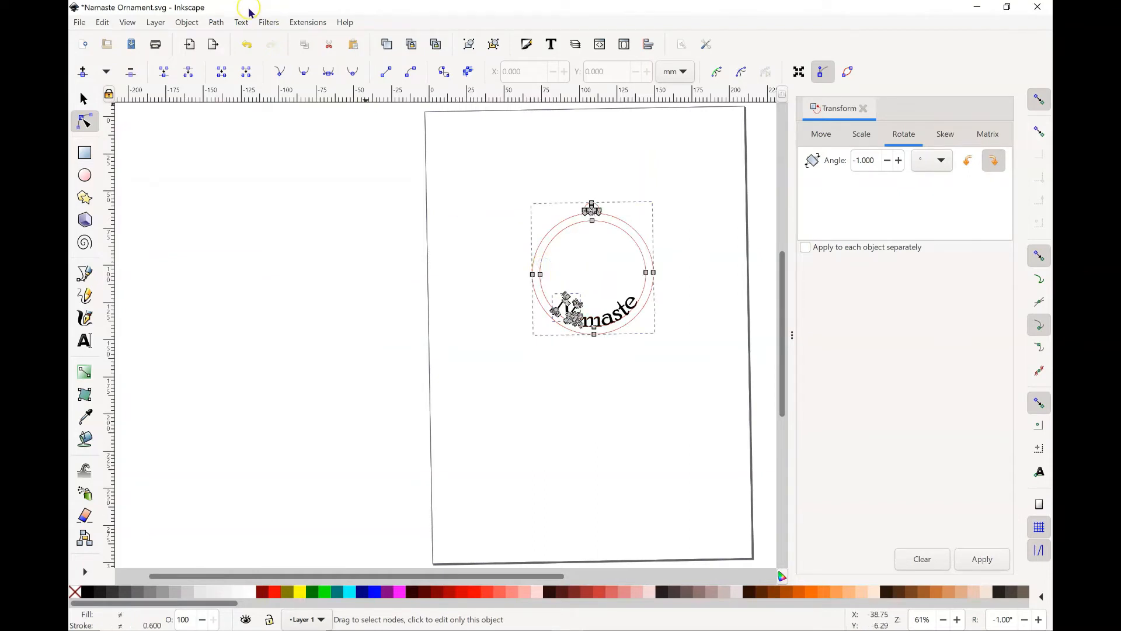
pyautogui.click(216, 22)
pyautogui.click(226, 84)
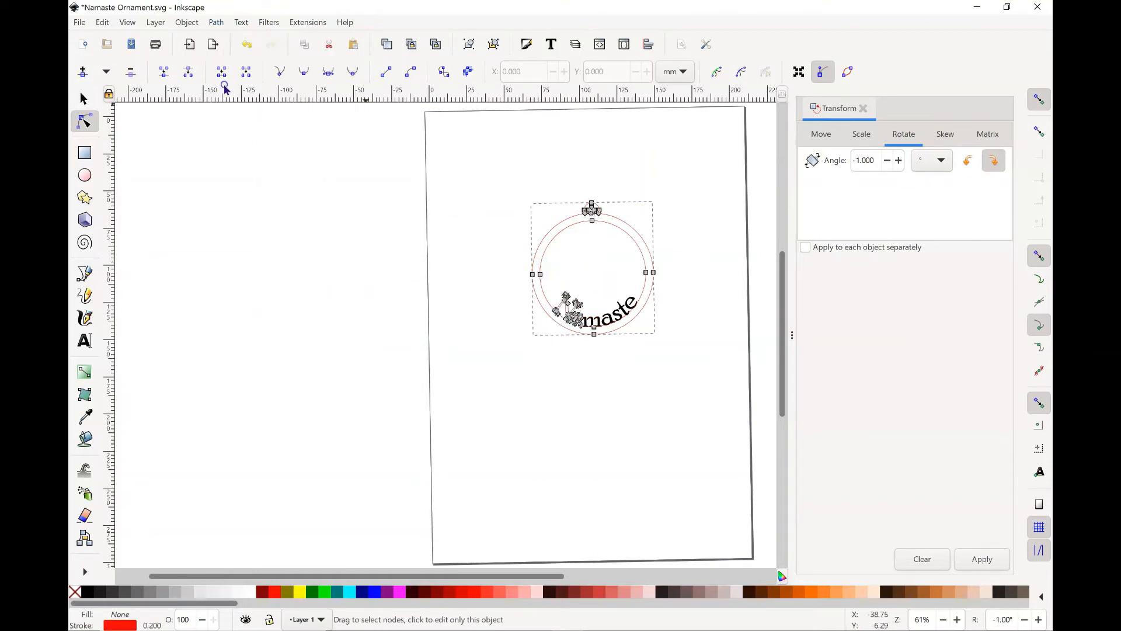
pyautogui.click(502, 503)
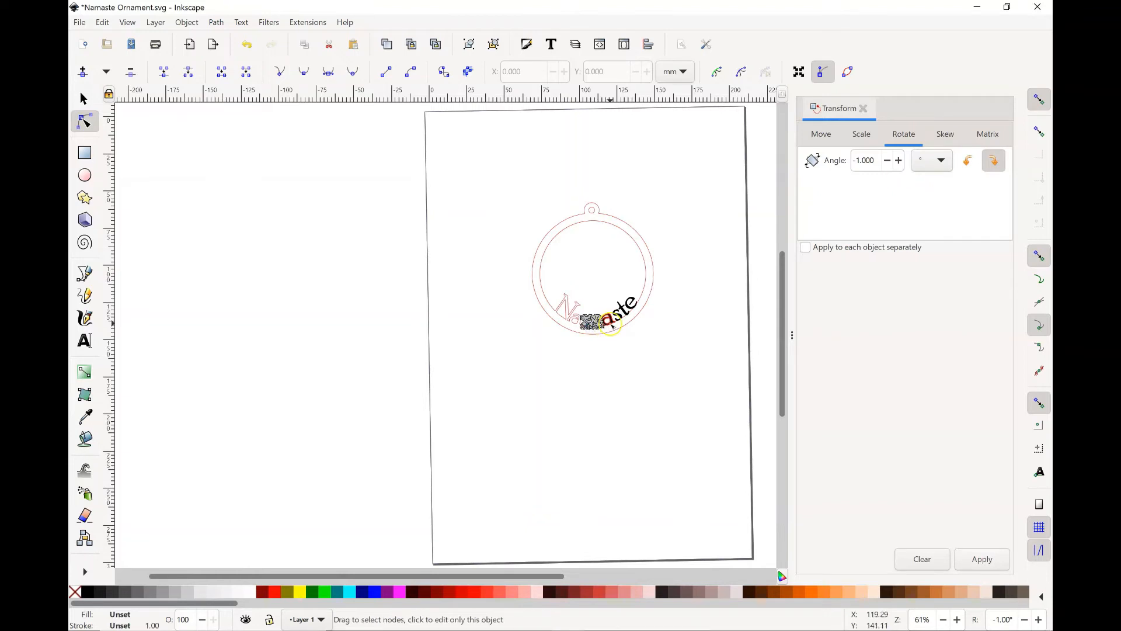
# Step: Select the letters m and second a with the ornament outline and merge them using Union
pyautogui.keyDown('shift'); pyautogui.click(612, 325); pyautogui.keyUp('shift')
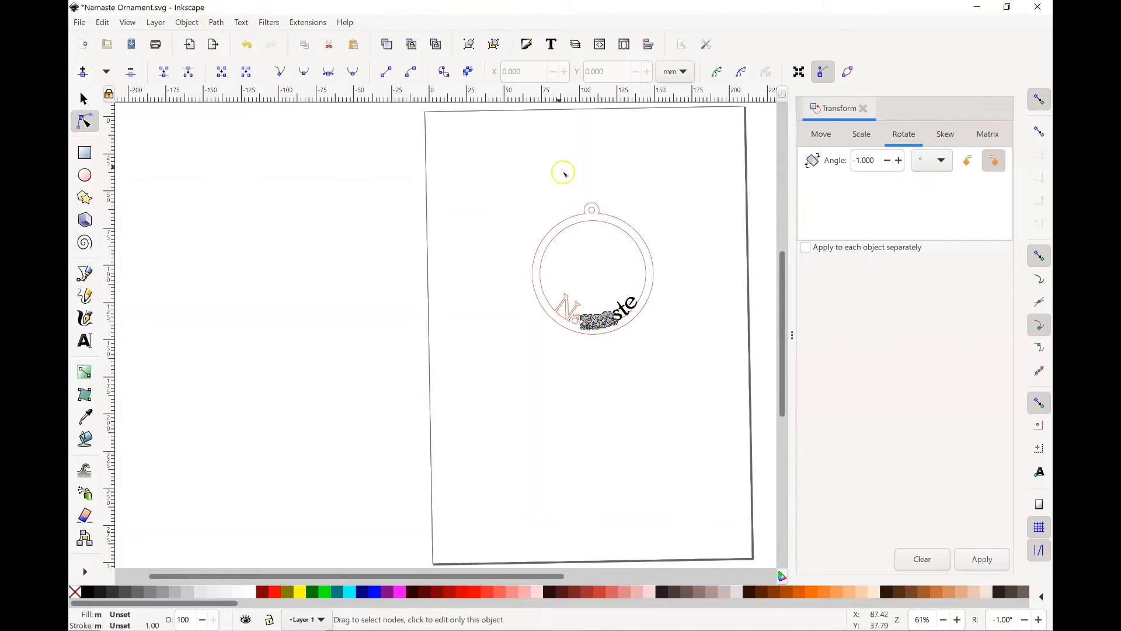
pyautogui.keyDown('shift'); pyautogui.click(577, 223); pyautogui.keyUp('shift')
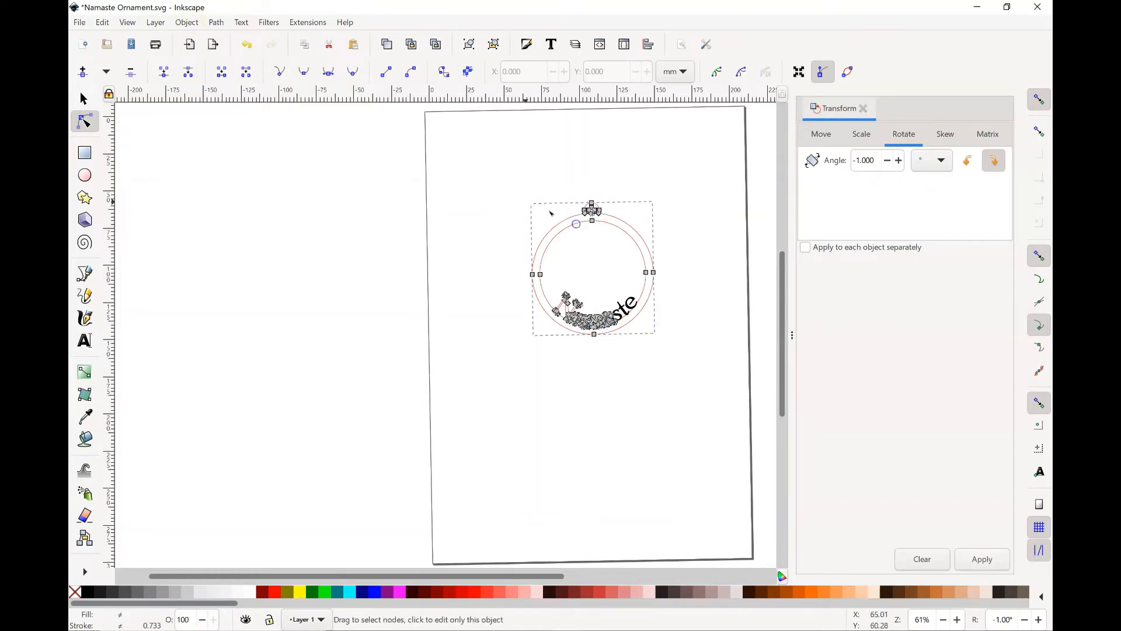
pyautogui.click(227, 21)
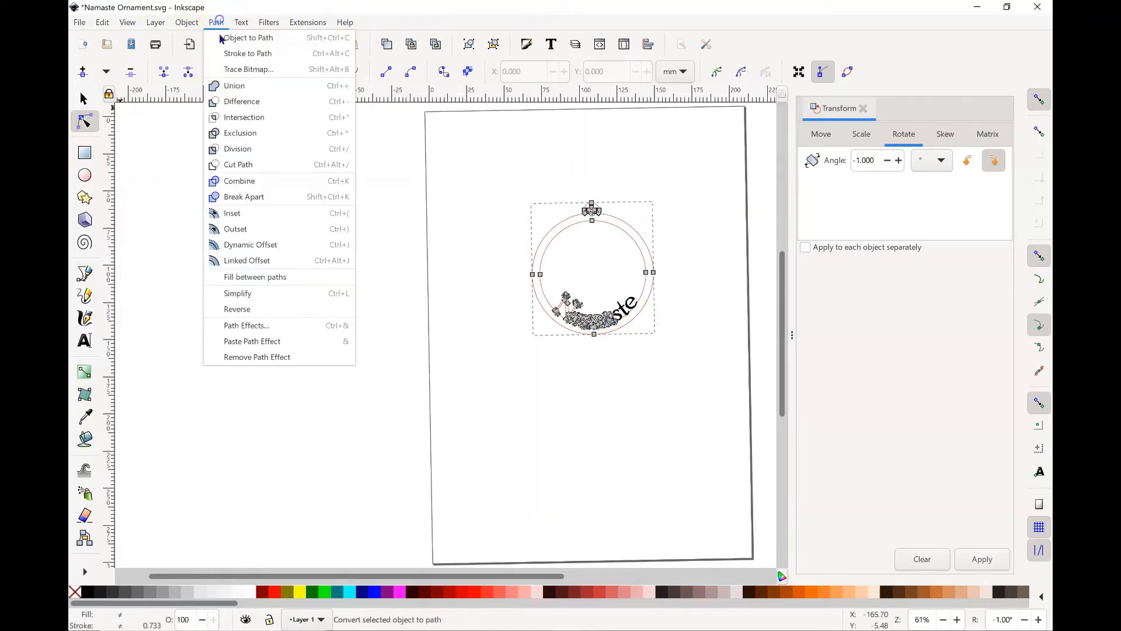
pyautogui.click(229, 86)
pyautogui.click(634, 465)
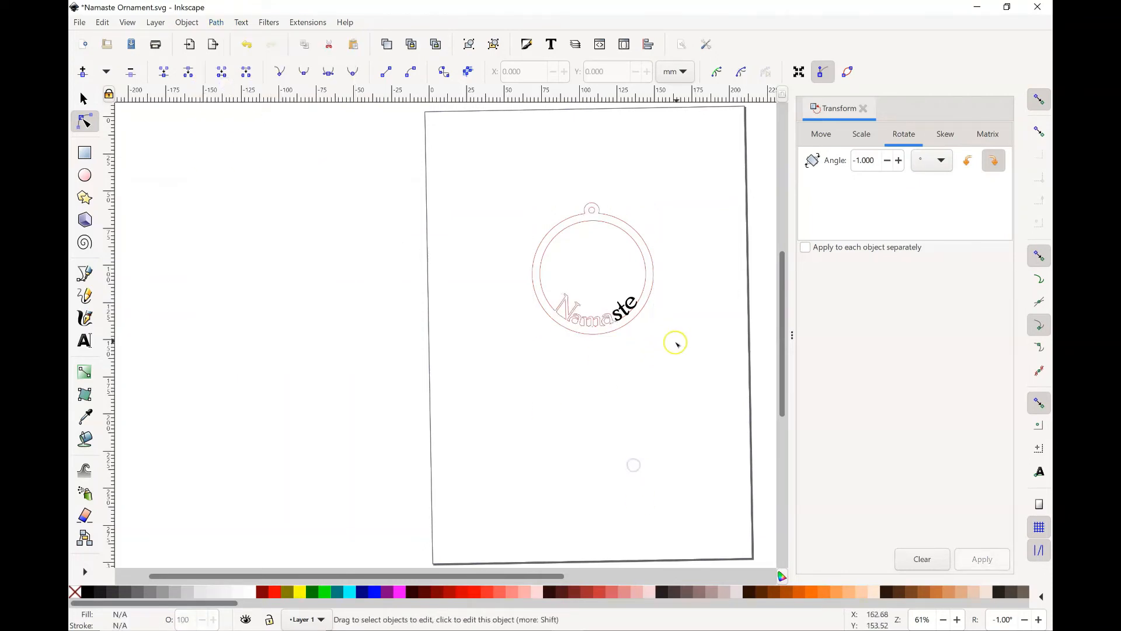
# Step: Select the remaining letters s, t and e with the ornament outline and merge them using Union
pyautogui.moveTo(676, 344); pyautogui.dragTo(615, 300)
pyautogui.click(625, 312)
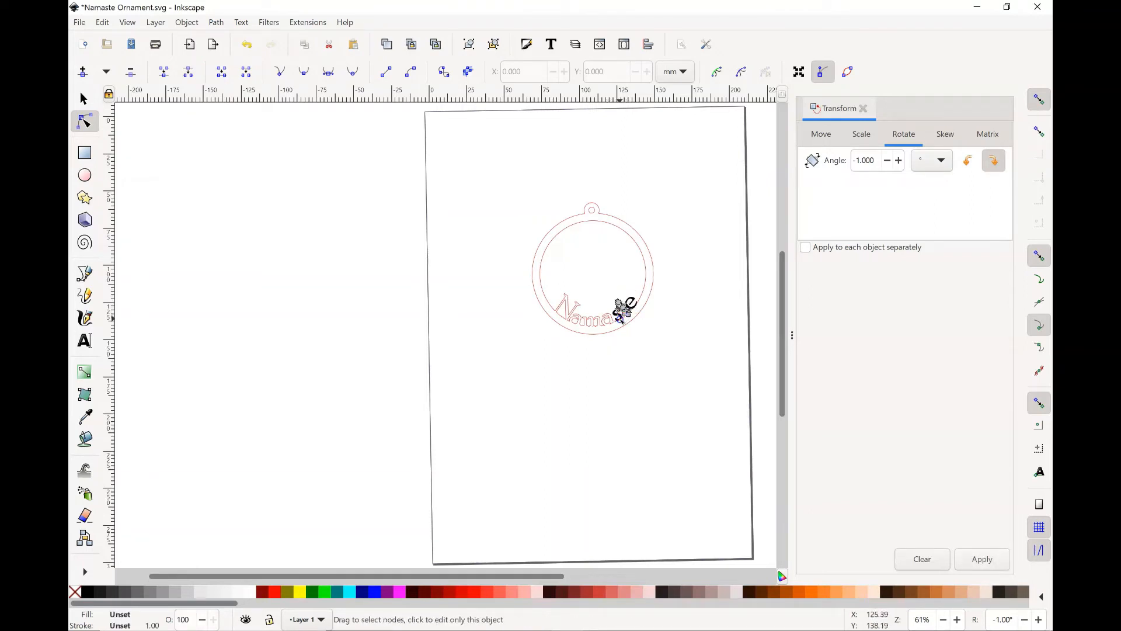
pyautogui.keyDown('shift'); pyautogui.click(651, 298); pyautogui.keyUp('shift')
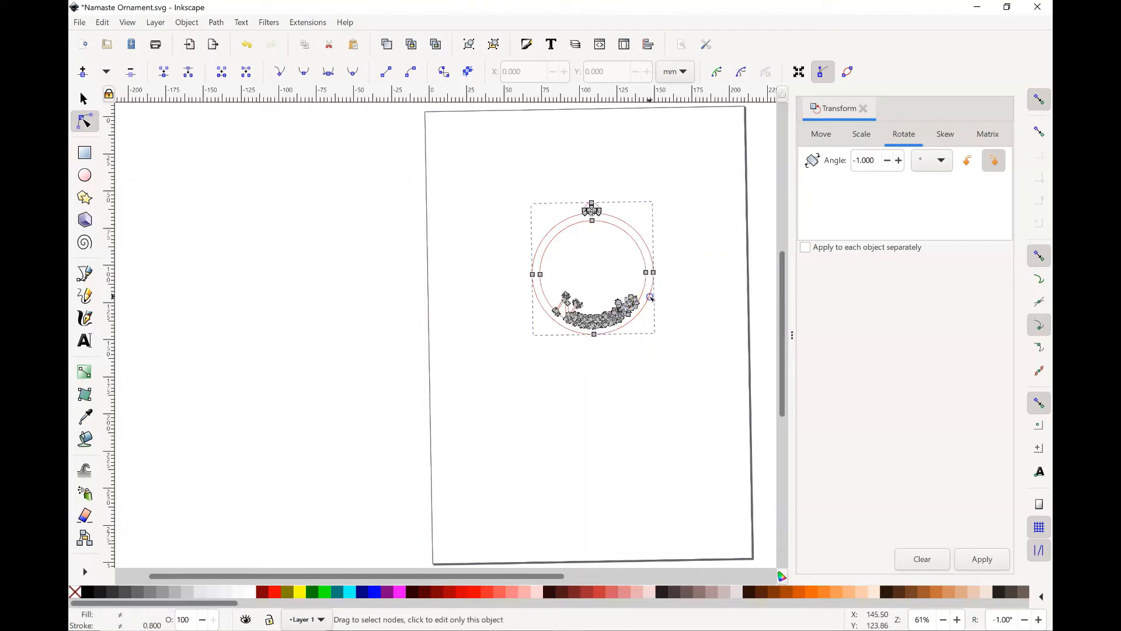
pyautogui.click(211, 25)
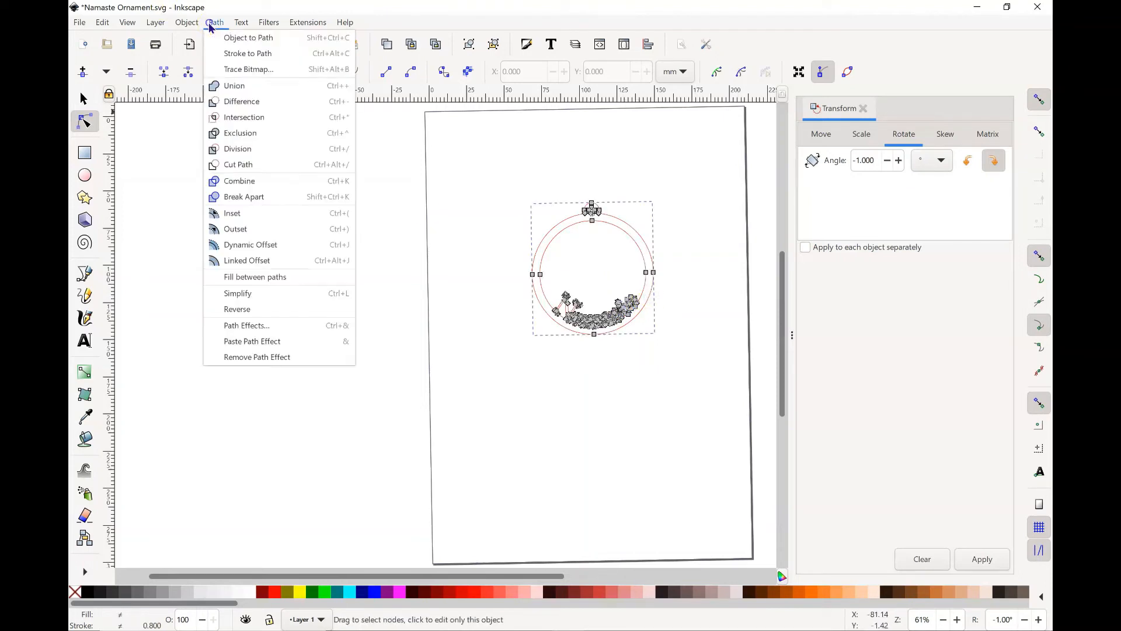
pyautogui.click(244, 85)
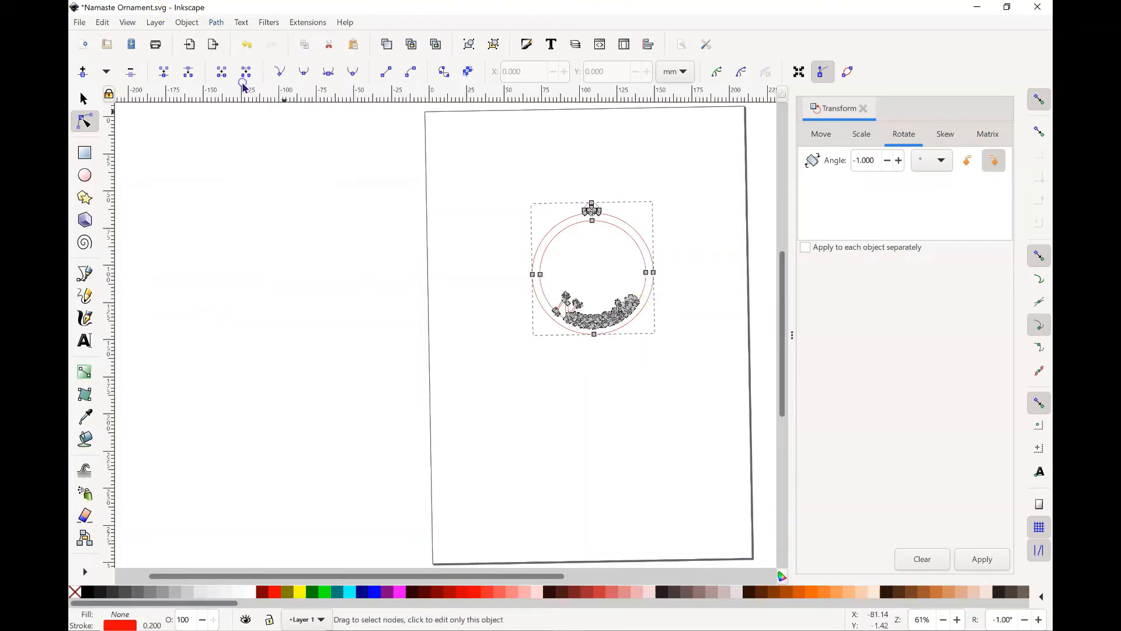
pyautogui.click(632, 413)
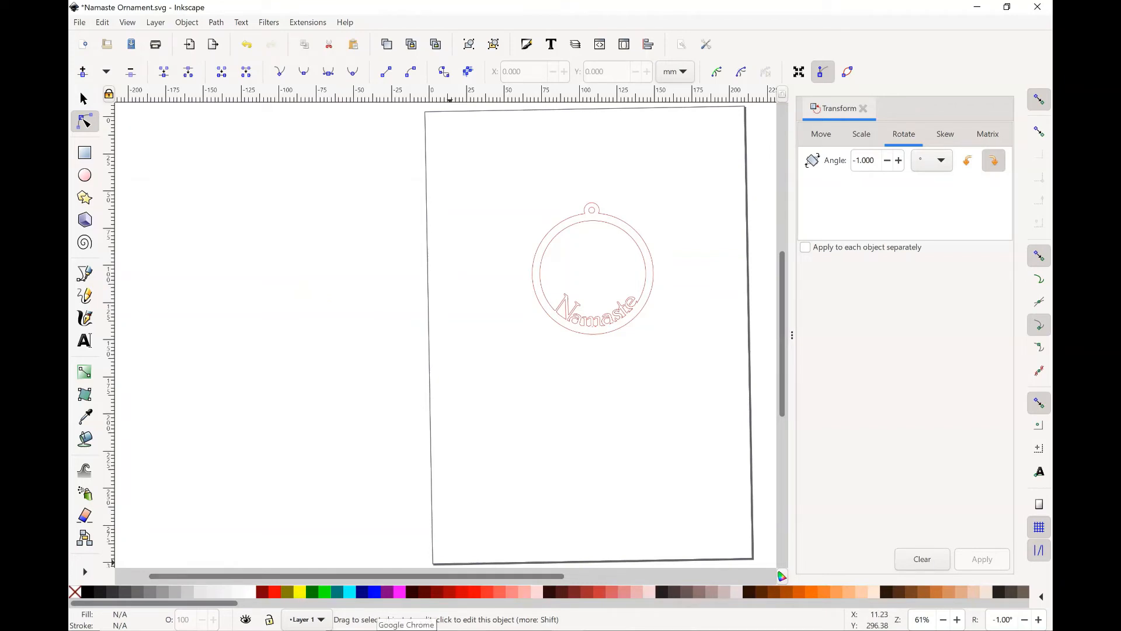
# Step: Switch to Chrome and copy the Shutterstock image of three lotus drawings from the lotus flower image results
pyautogui.click(407, 630)
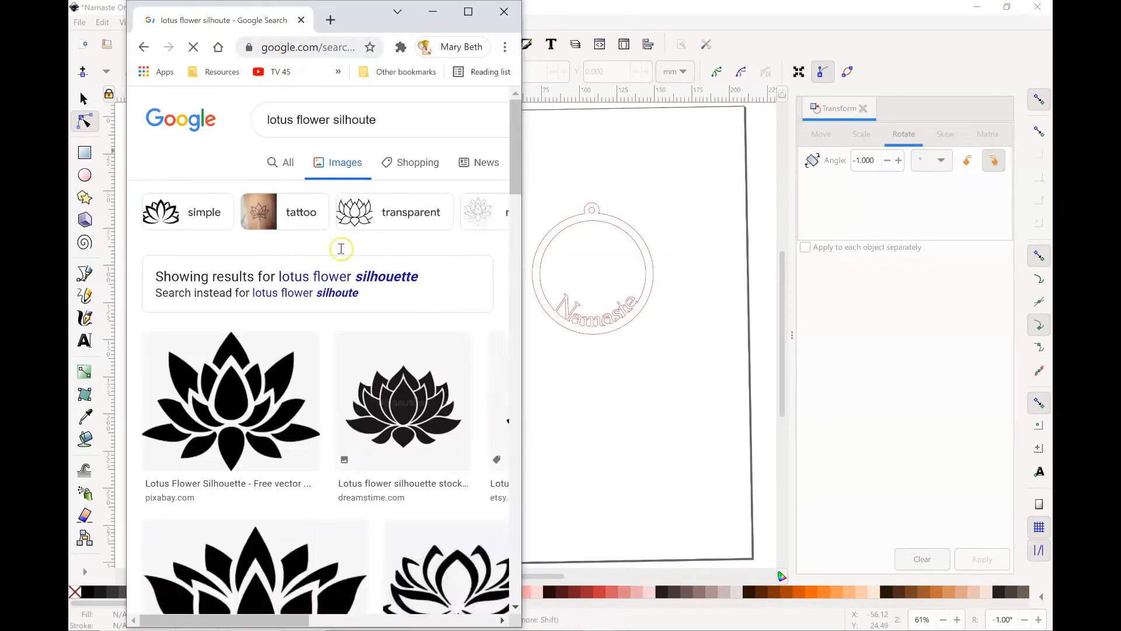
pyautogui.scroll(-8, 342, 248)
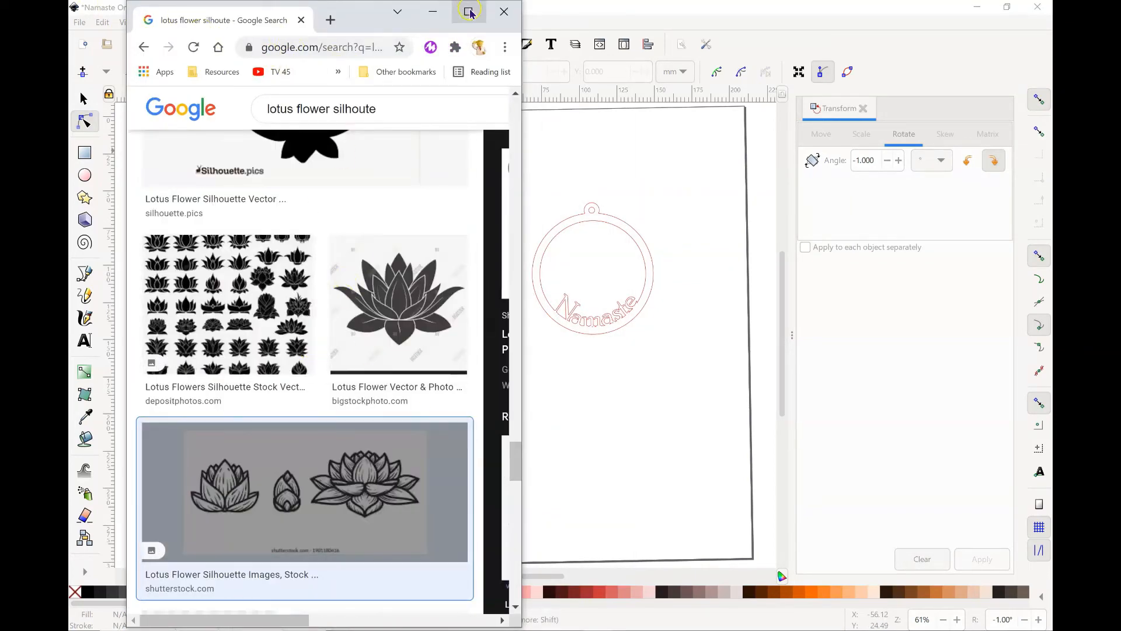
pyautogui.click(471, 12)
pyautogui.rightClick(825, 220)
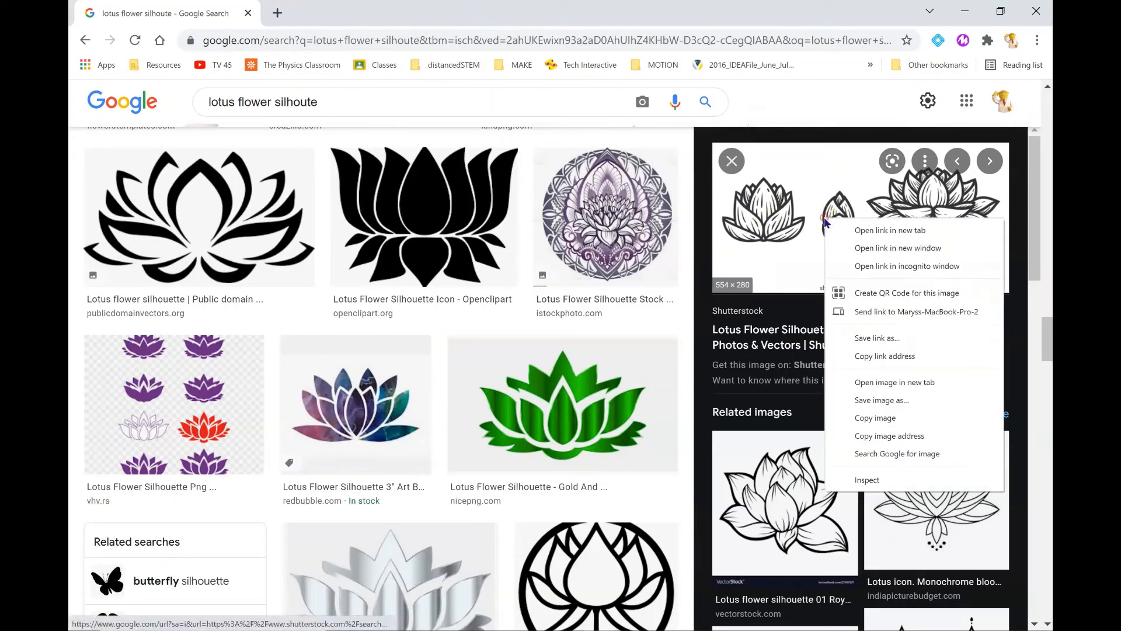
pyautogui.click(868, 417)
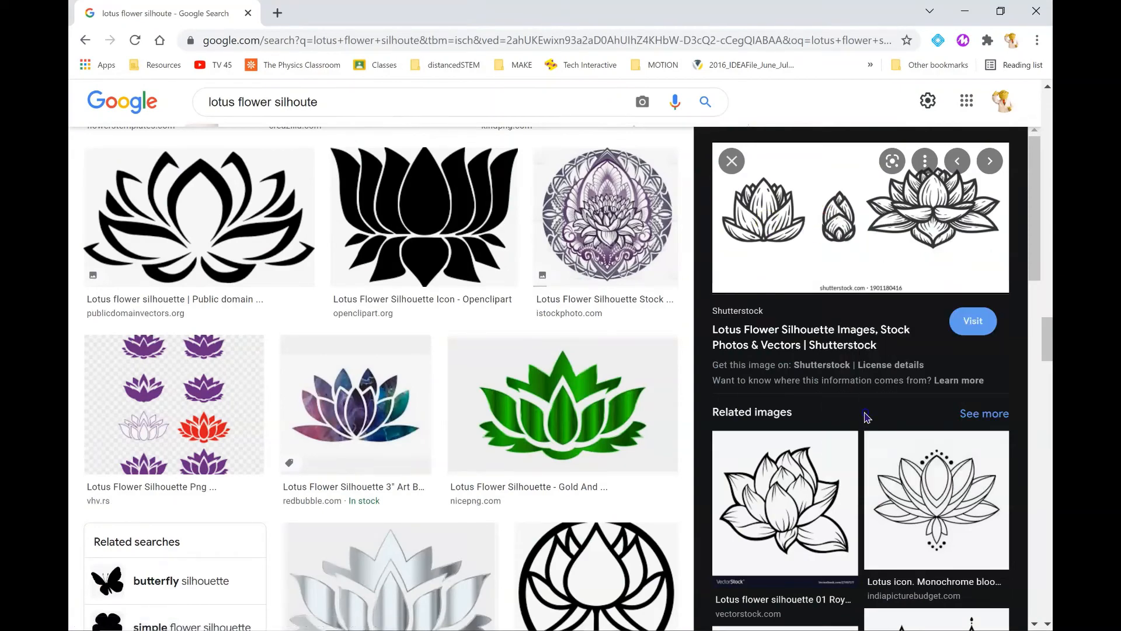
# Step: Return to Inkscape, paste the lotus image and move it beneath the ornament, to about X 24.5 mm, Y 171.9 mm
pyautogui.click(964, 11)
pyautogui.rightClick(490, 417)
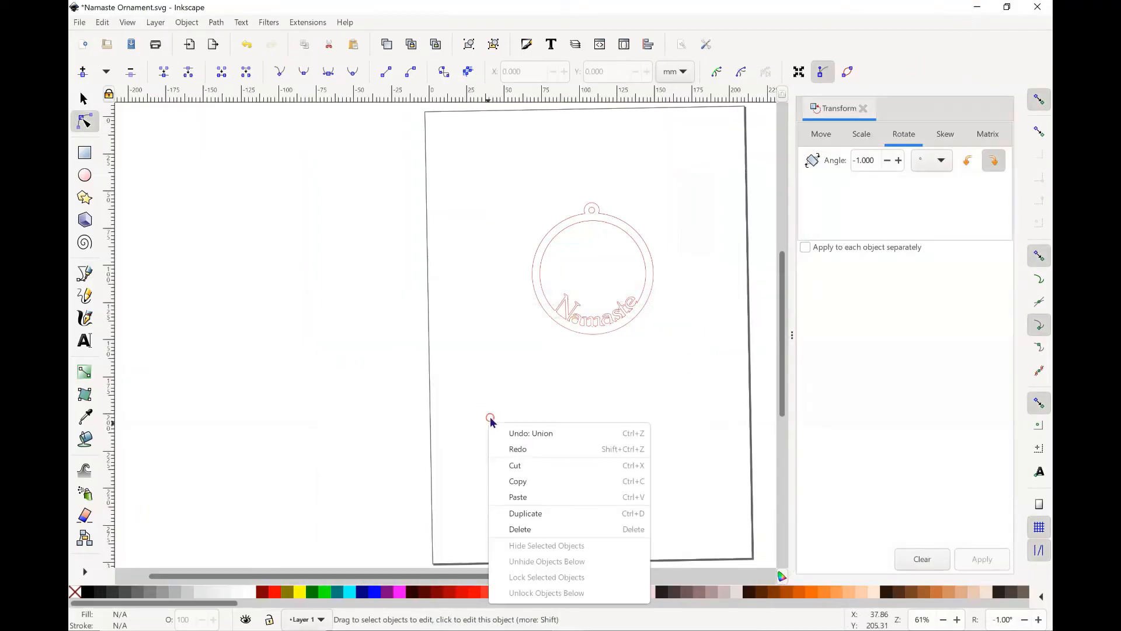
pyautogui.click(523, 495)
pyautogui.moveTo(487, 454); pyautogui.dragTo(538, 418)
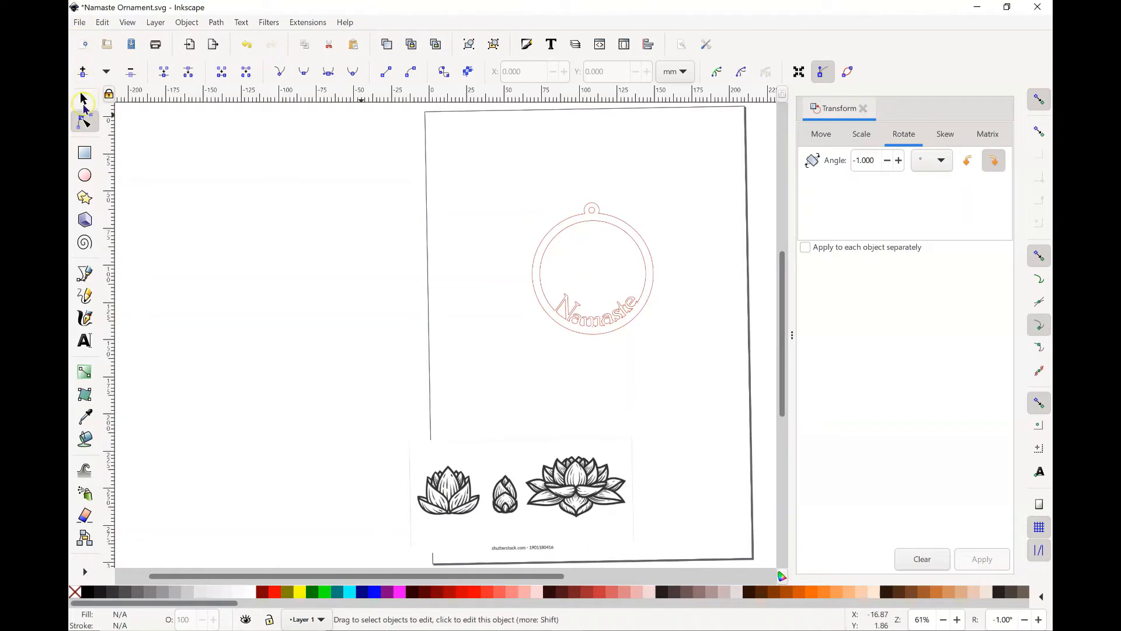
pyautogui.click(82, 98)
pyautogui.moveTo(442, 464); pyautogui.dragTo(505, 395)
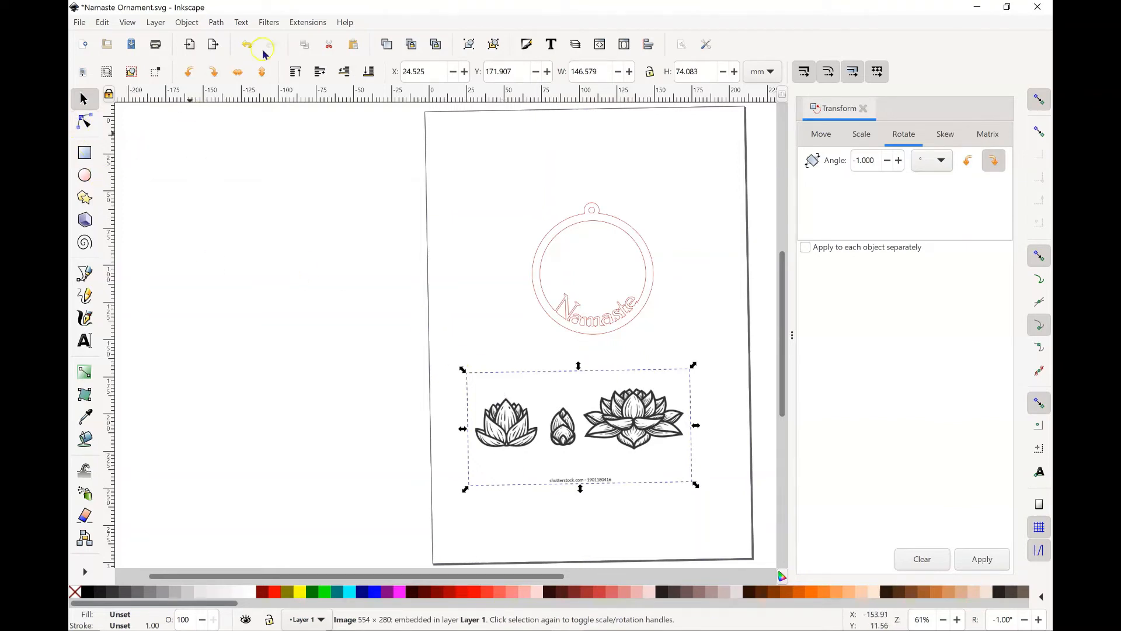
# Step: Trace the lotus image with Trace Bitmap as a single scan using brightness cutoff at threshold 0.450
pyautogui.click(213, 26)
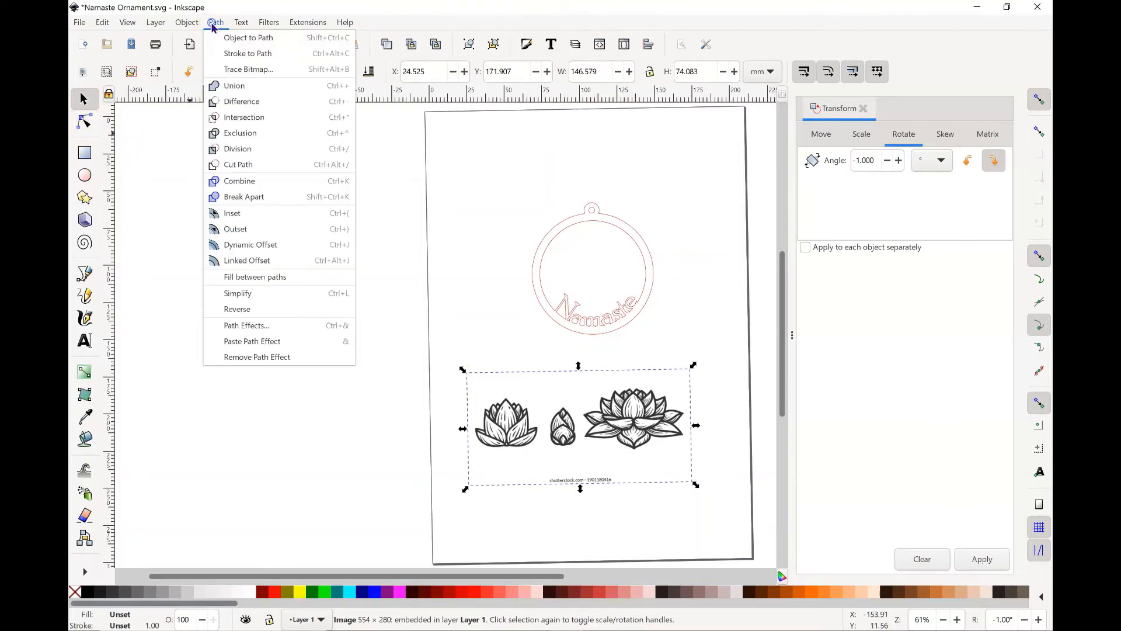
pyautogui.click(234, 71)
pyautogui.click(903, 334)
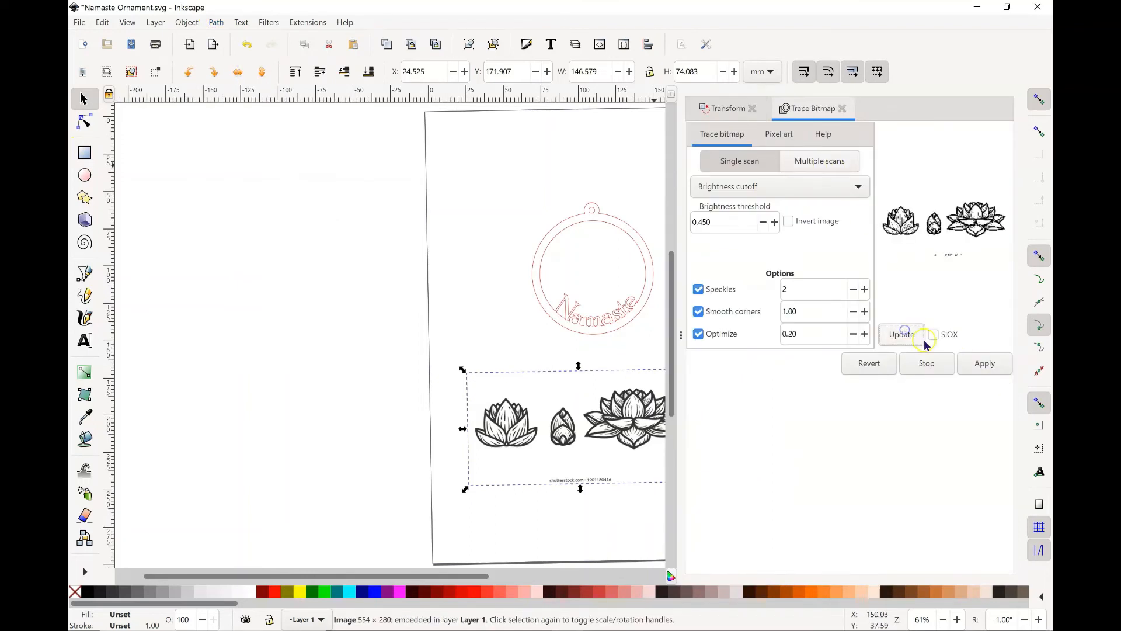
pyautogui.click(983, 362)
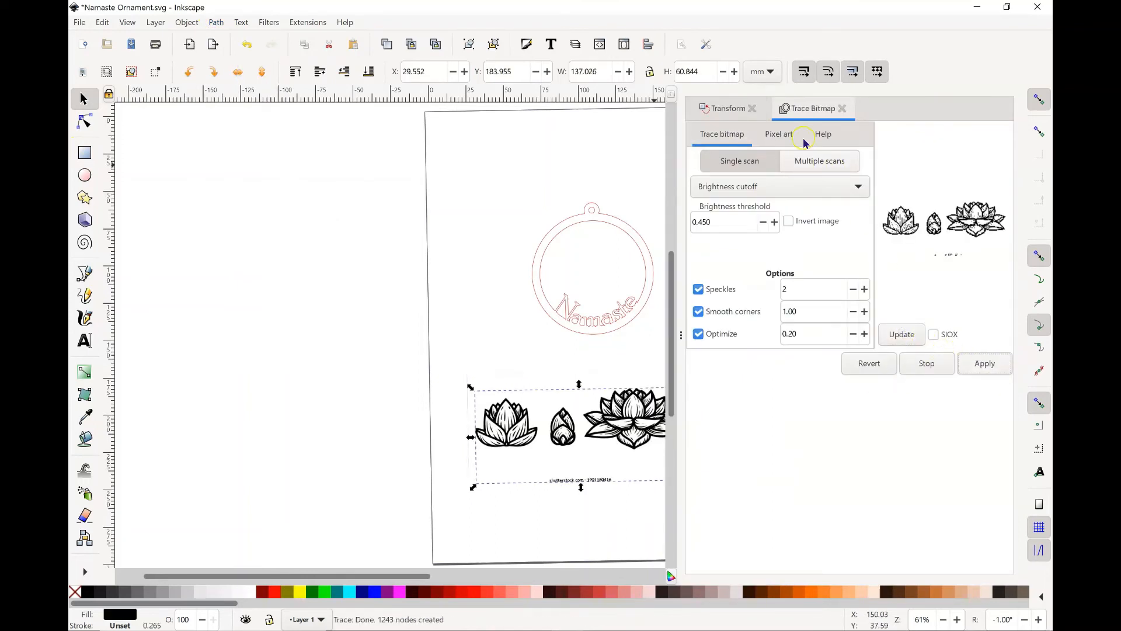
# Step: Select the original lotus bitmap behind the traced path and delete it
pyautogui.moveTo(395, 582); pyautogui.dragTo(488, 578)
pyautogui.click(248, 310)
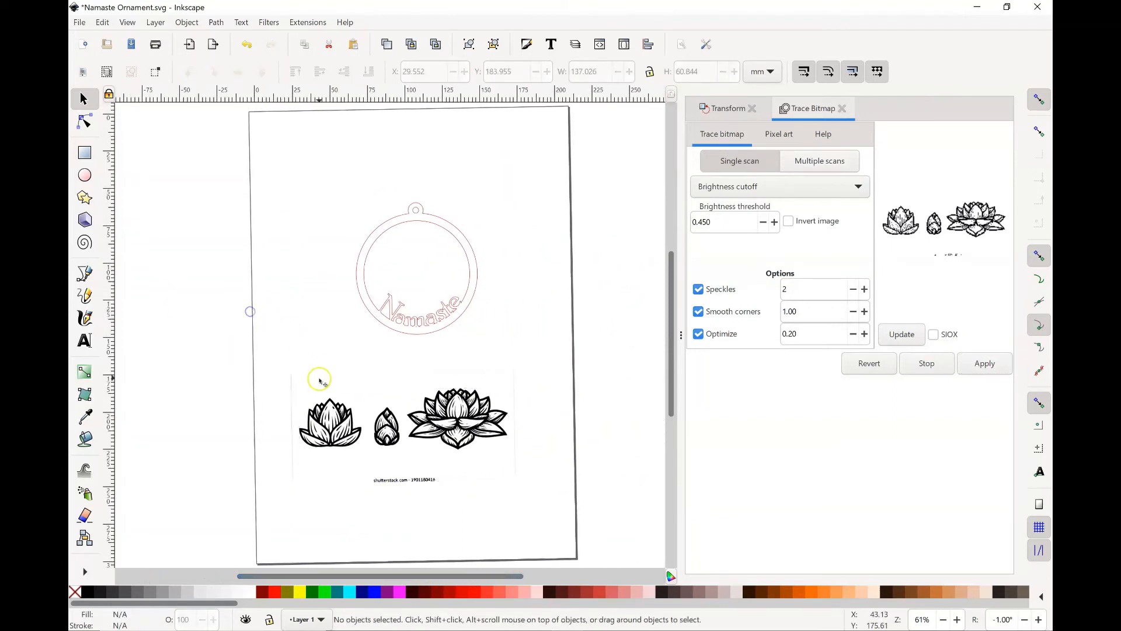
pyautogui.click(320, 379)
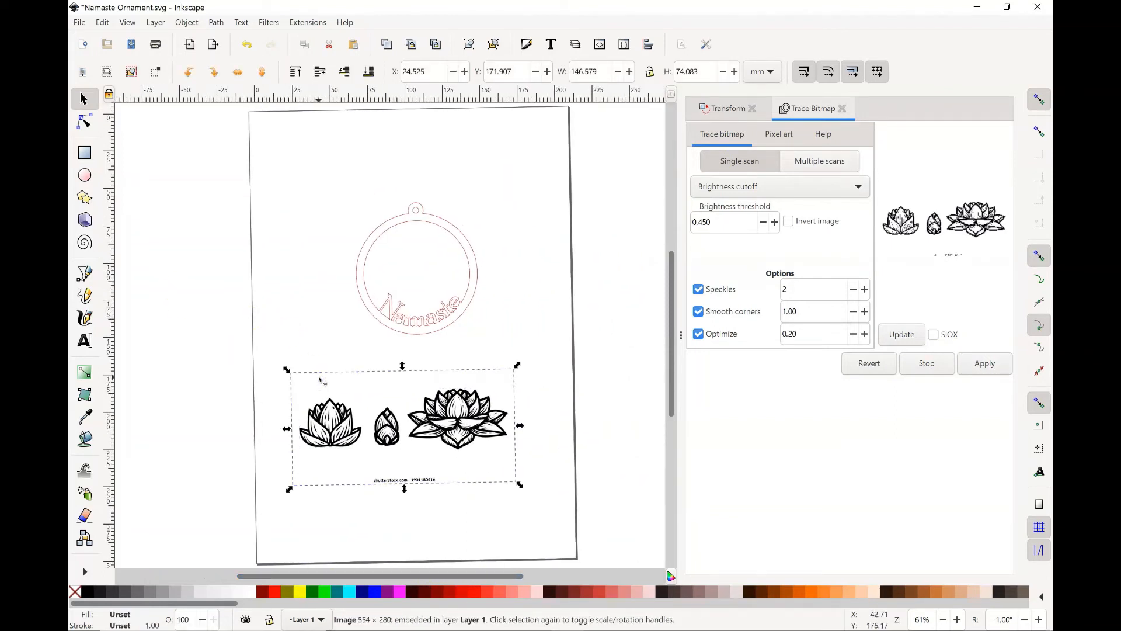
# Step: Select the traced lotus path and split it into separate paths with Break Apart
pyautogui.moveTo(230, 344)
pyautogui.mouseDown()
pyautogui.moveTo(438, 465)
pyautogui.moveTo(521, 489)
pyautogui.mouseUp()
pyautogui.click(215, 23)
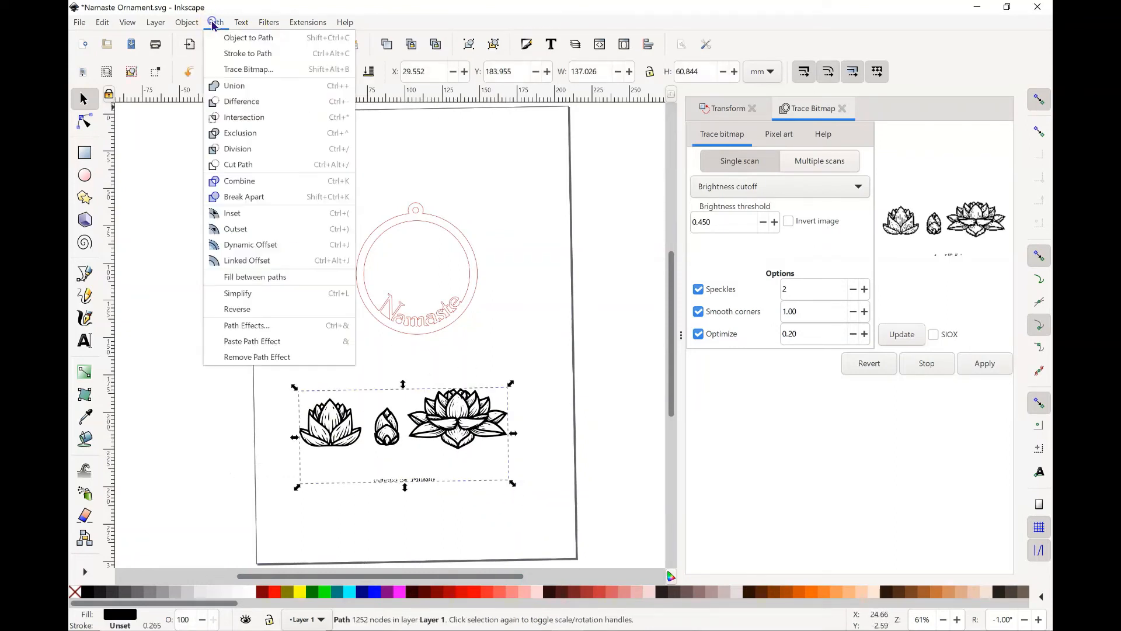
pyautogui.click(225, 198)
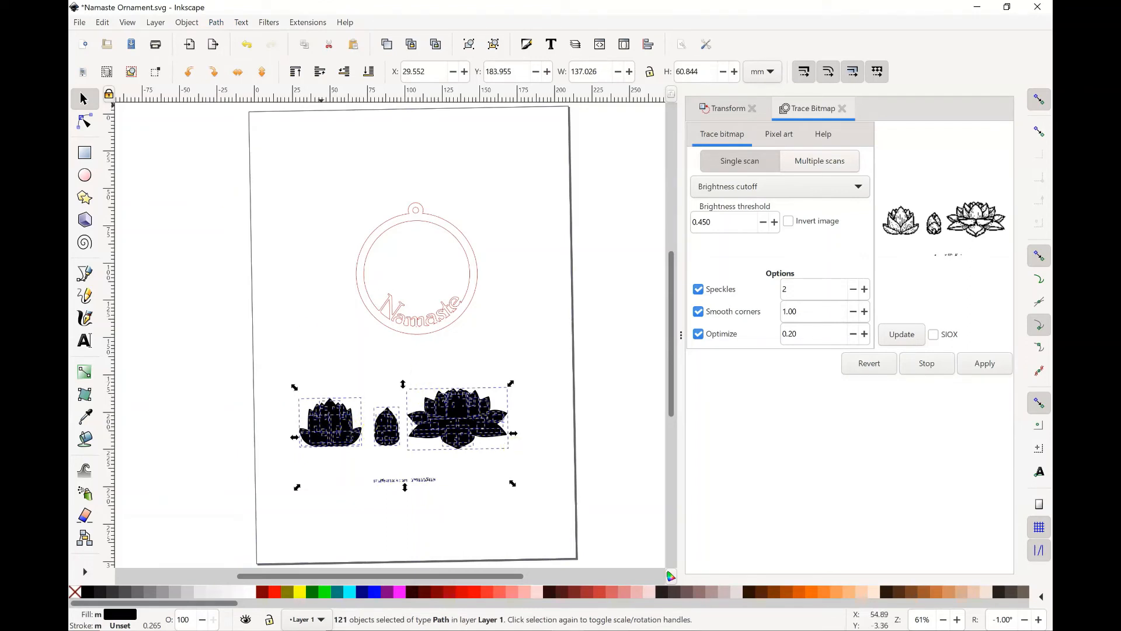
pyautogui.click(223, 26)
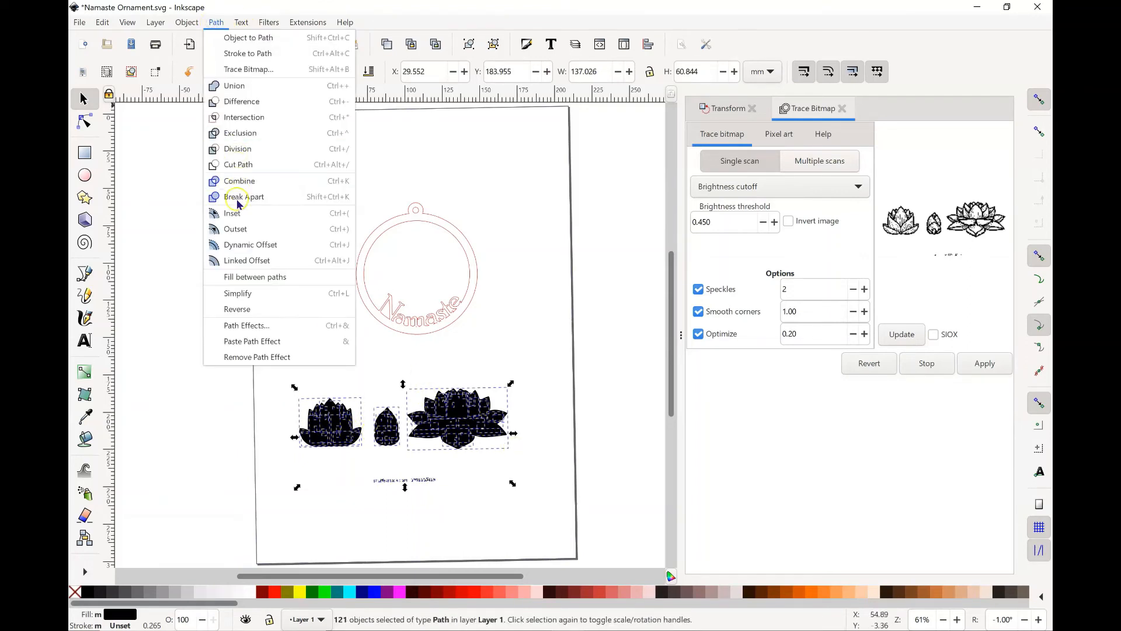
pyautogui.click(507, 339)
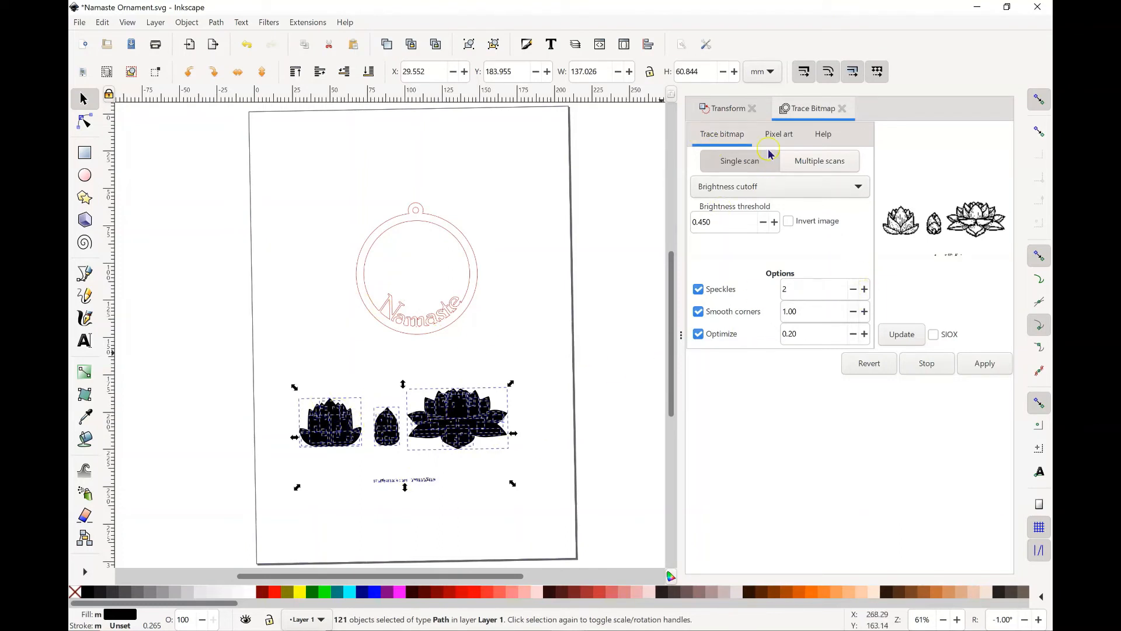
# Step: Remove the fill from the separated lotus paths and give them a flat black stroke
pyautogui.click(179, 19)
pyautogui.click(190, 54)
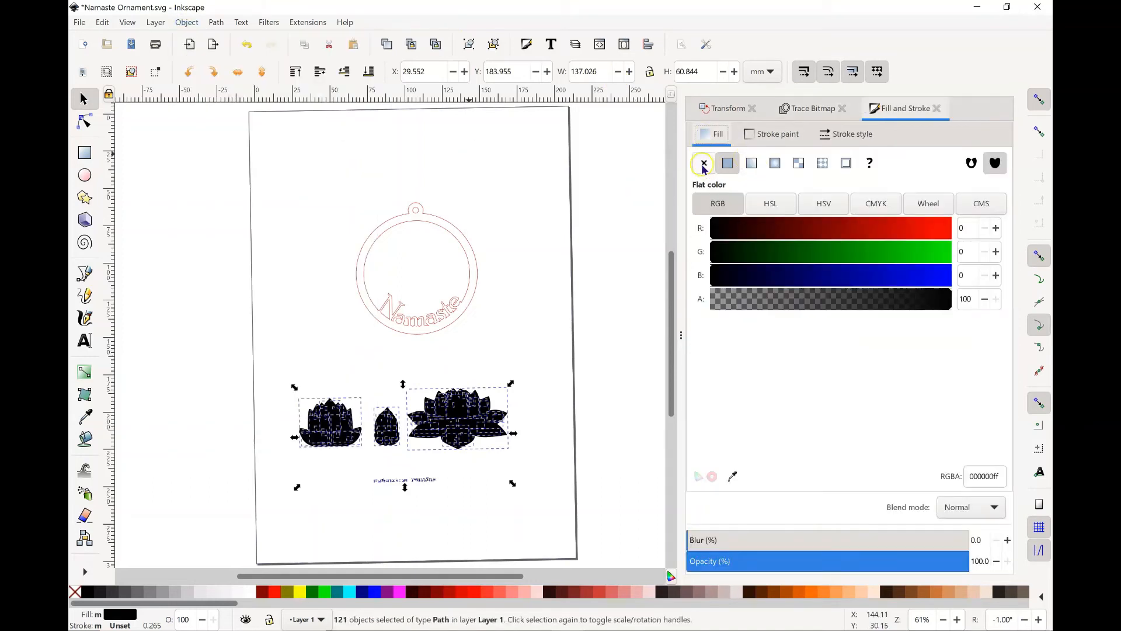
pyautogui.click(704, 166)
pyautogui.click(771, 138)
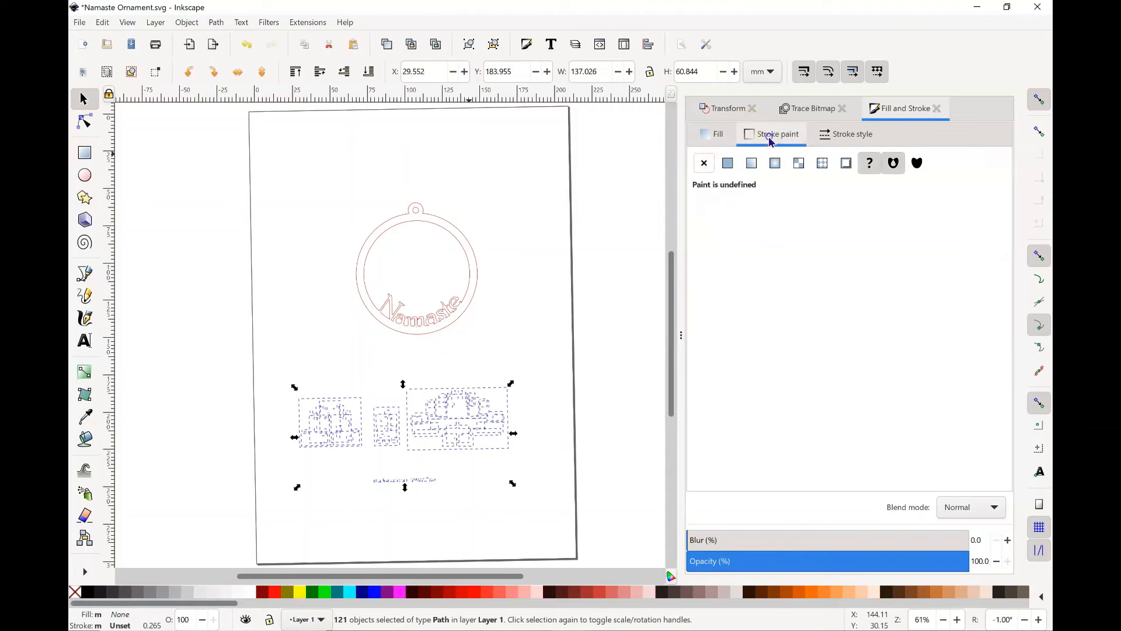
pyautogui.click(729, 163)
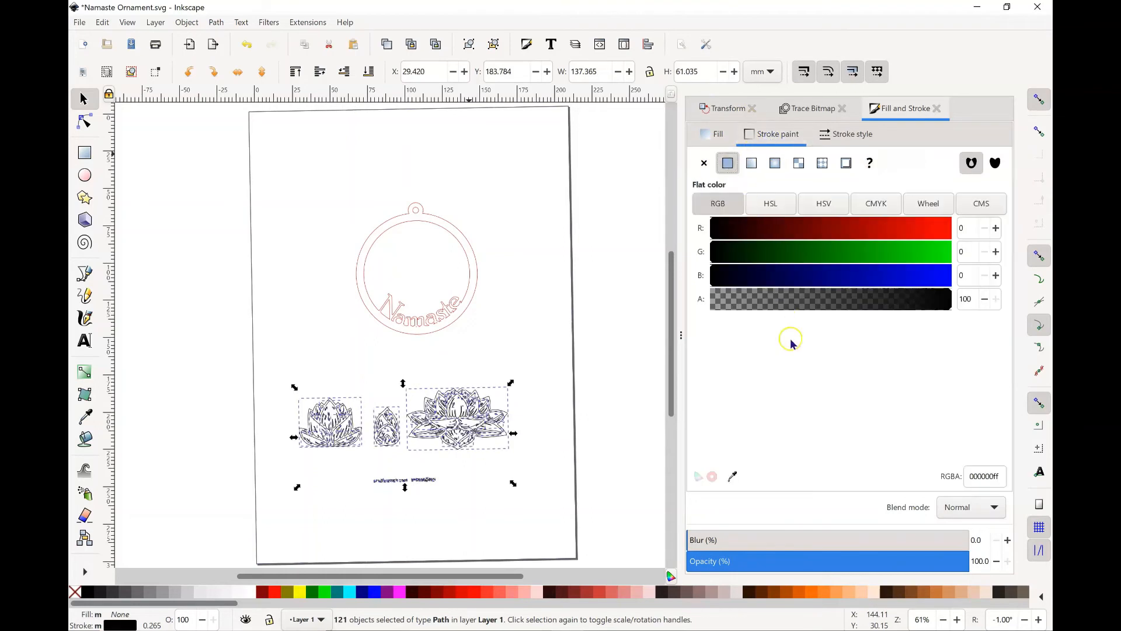
# Step: Set the stroke width of the separated lotus paths to 0.2 mm and deselect them
pyautogui.click(851, 137)
pyautogui.click(747, 158)
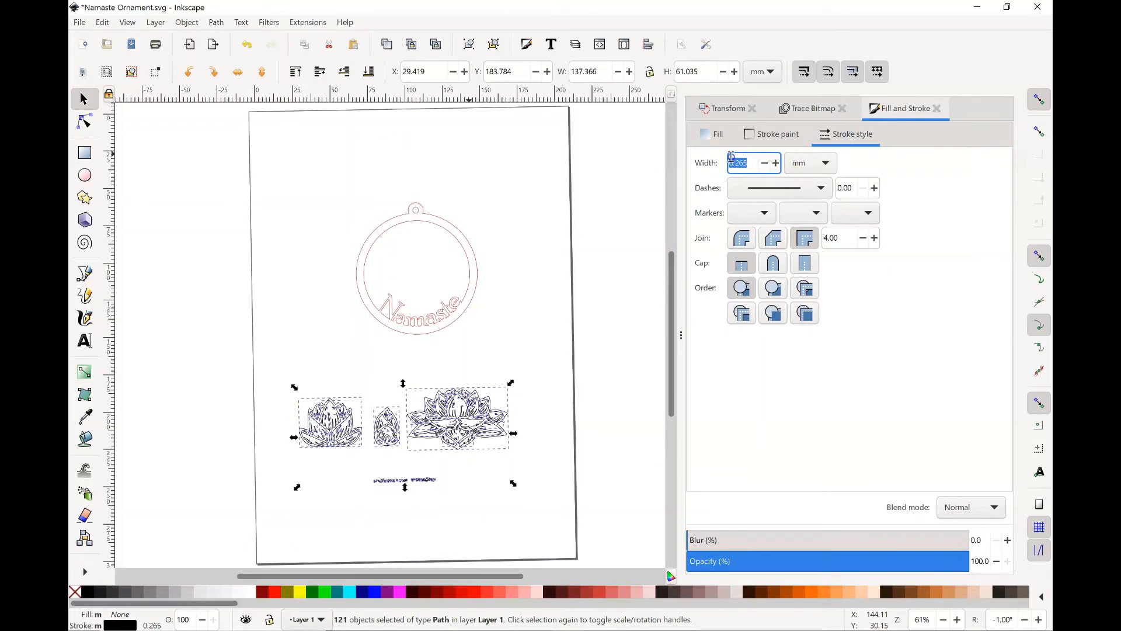
pyautogui.write('.2')
pyautogui.press('Return')
pyautogui.click(548, 329)
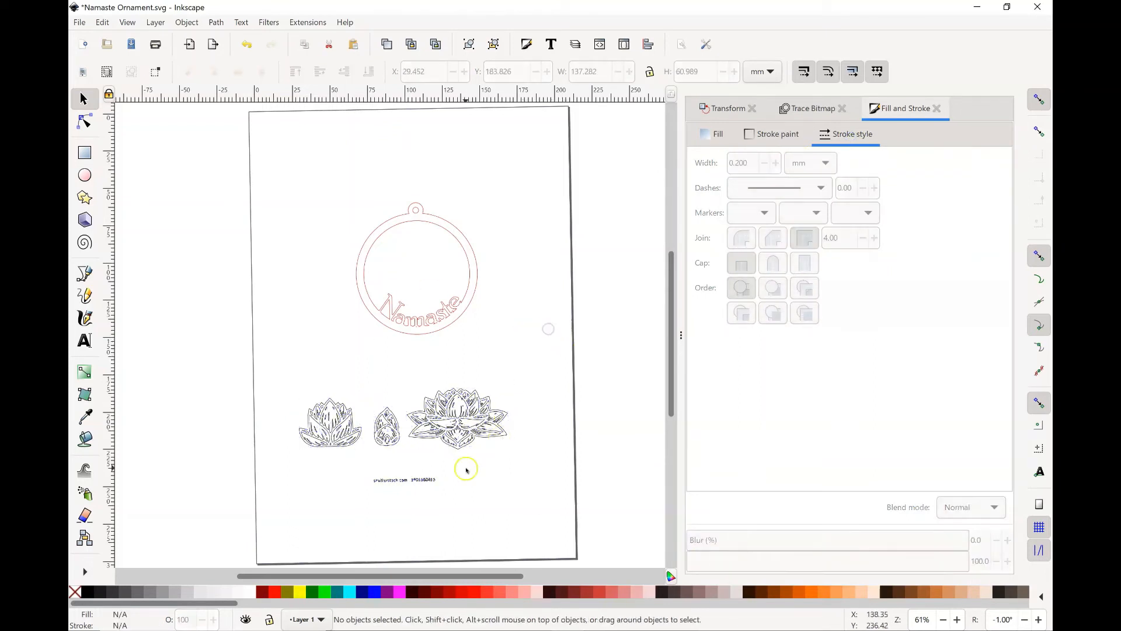
# Step: Delete the watermark text, the smaller lotus and the bud, keeping only the large lotus flower
pyautogui.moveTo(351, 464); pyautogui.dragTo(478, 506)
pyautogui.click(474, 504)
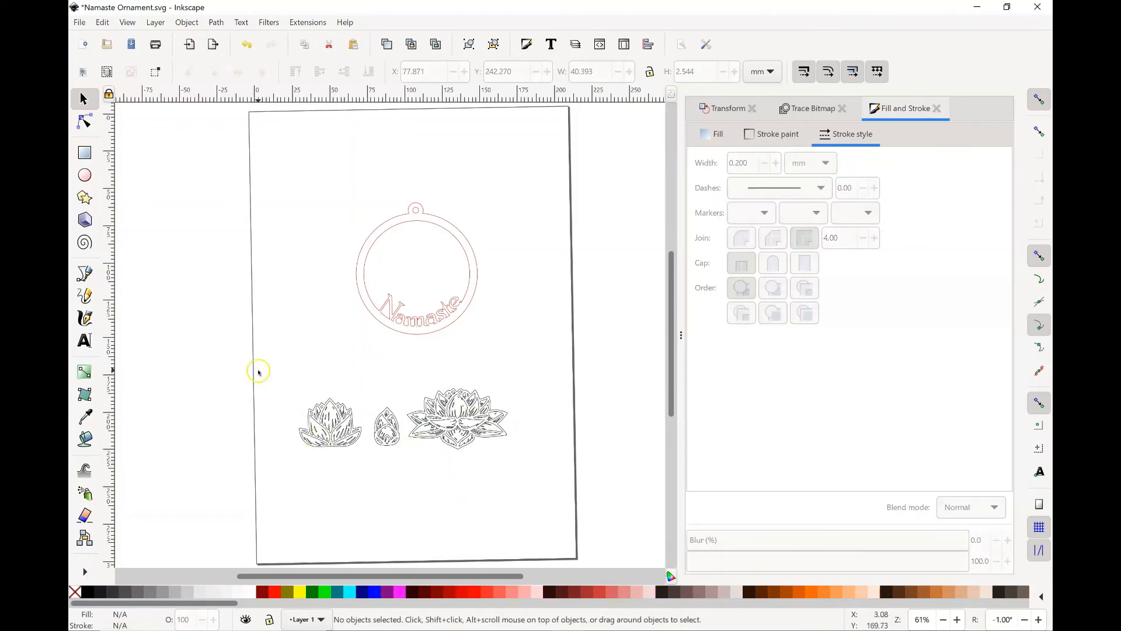
pyautogui.moveTo(258, 369); pyautogui.dragTo(397, 476)
pyautogui.press('Delete')
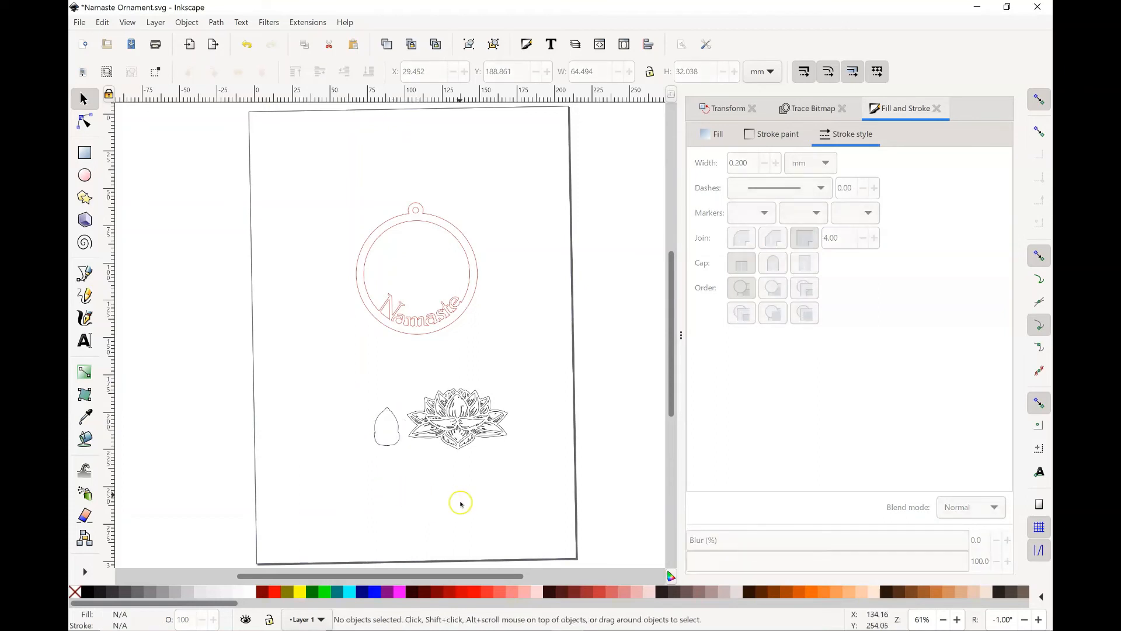
pyautogui.click(387, 433)
pyautogui.click(383, 420)
pyautogui.press('Delete')
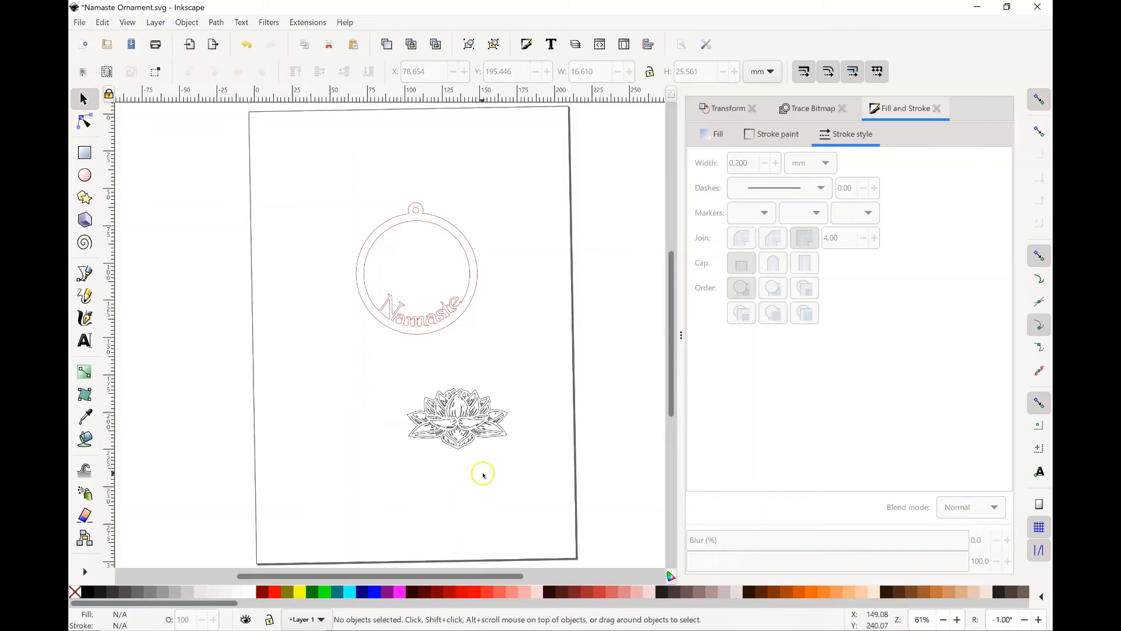
# Step: Select all paths of the large lotus and set their stroke color to pure blue with B at 255
pyautogui.moveTo(377, 372); pyautogui.dragTo(543, 467)
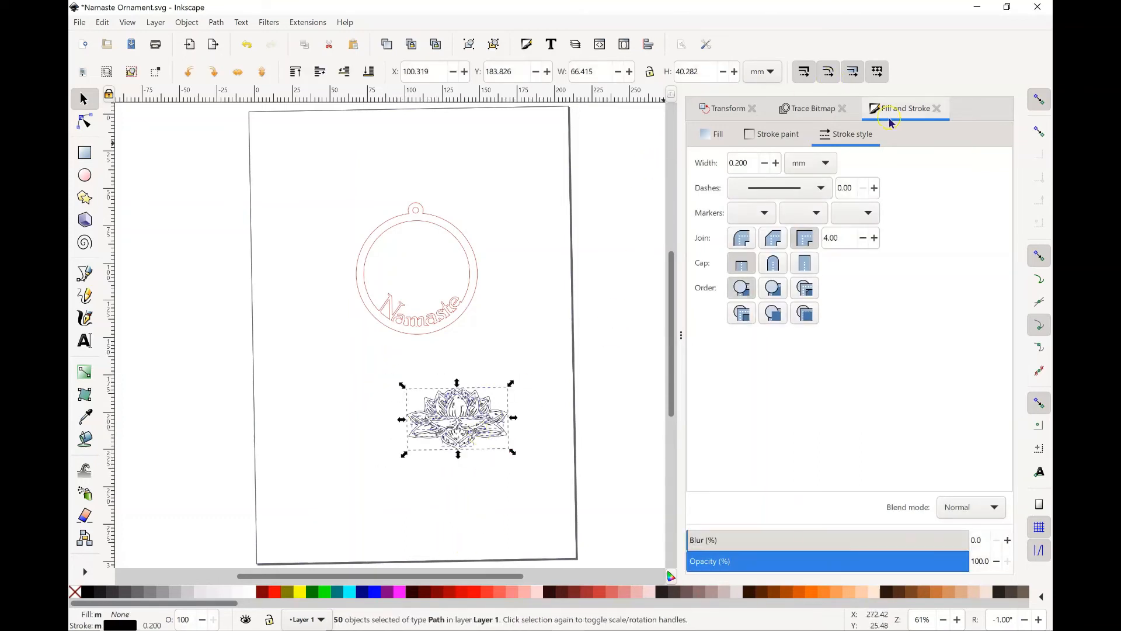
pyautogui.click(772, 133)
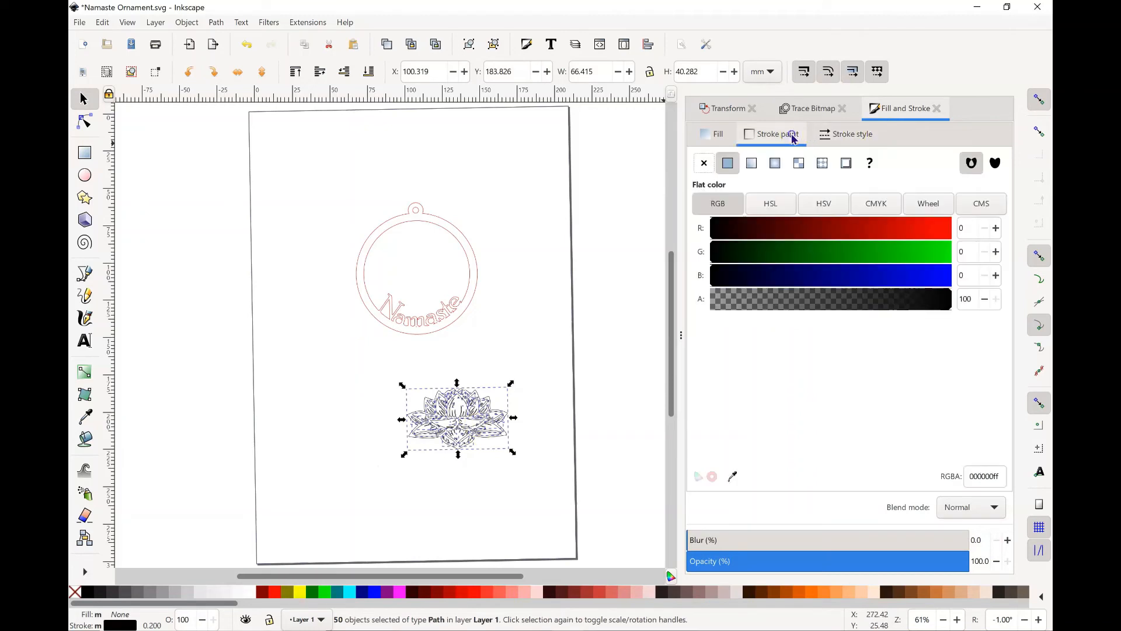
pyautogui.click(948, 279)
pyautogui.click(996, 275)
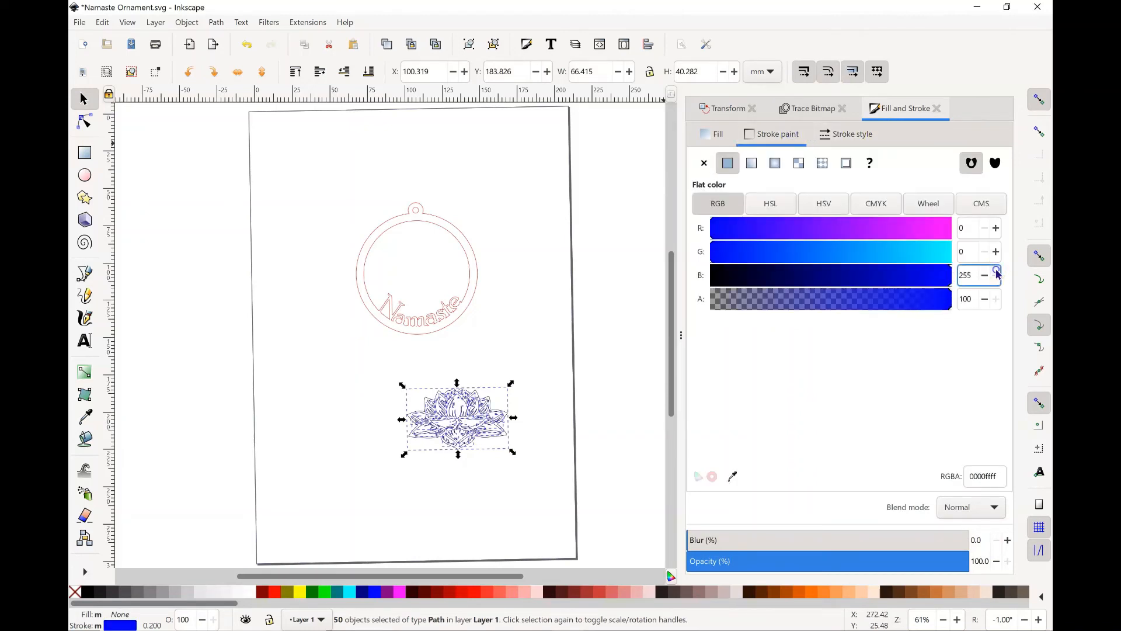
pyautogui.click(505, 326)
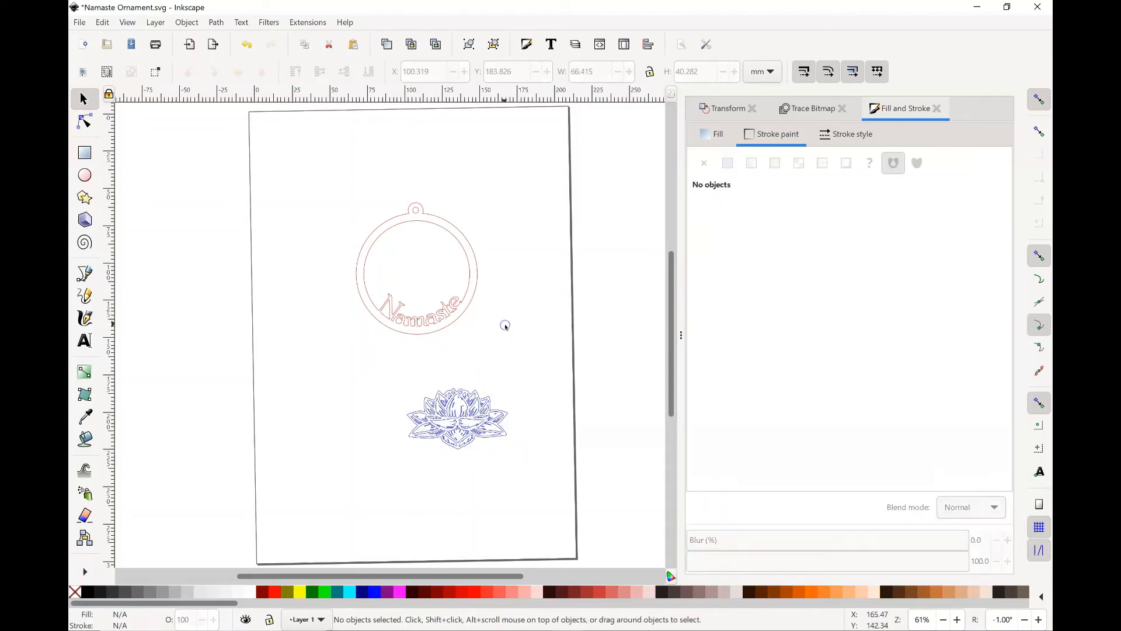
# Step: Recolor the outer contour of the lotus with a pure red stroke, R 255, G 0 and B 0
pyautogui.click(507, 440)
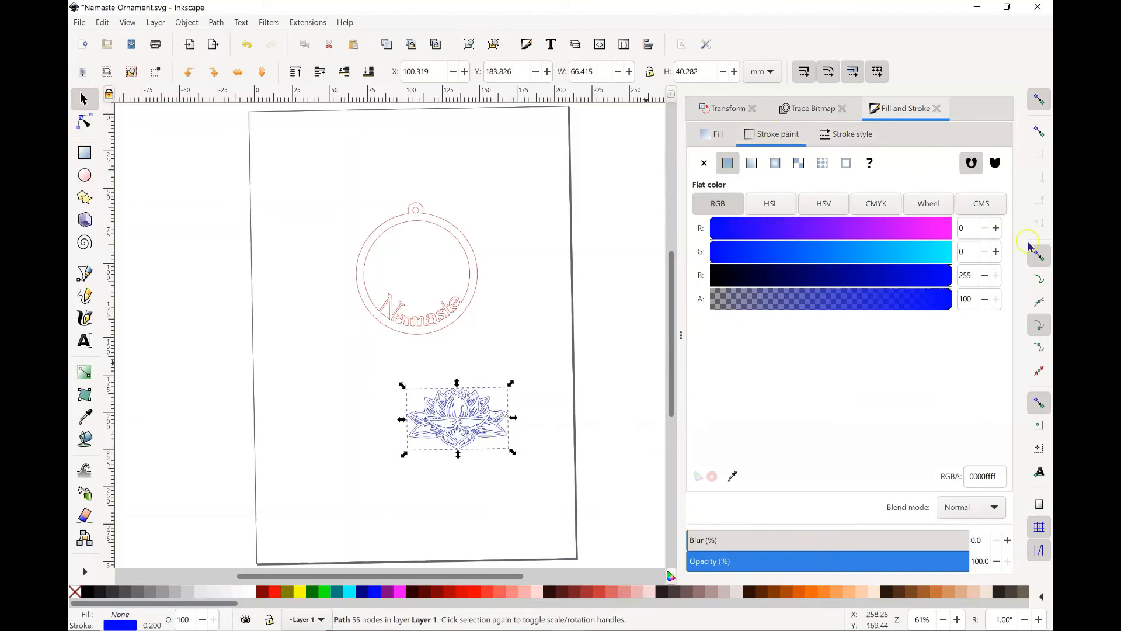
pyautogui.click(714, 282)
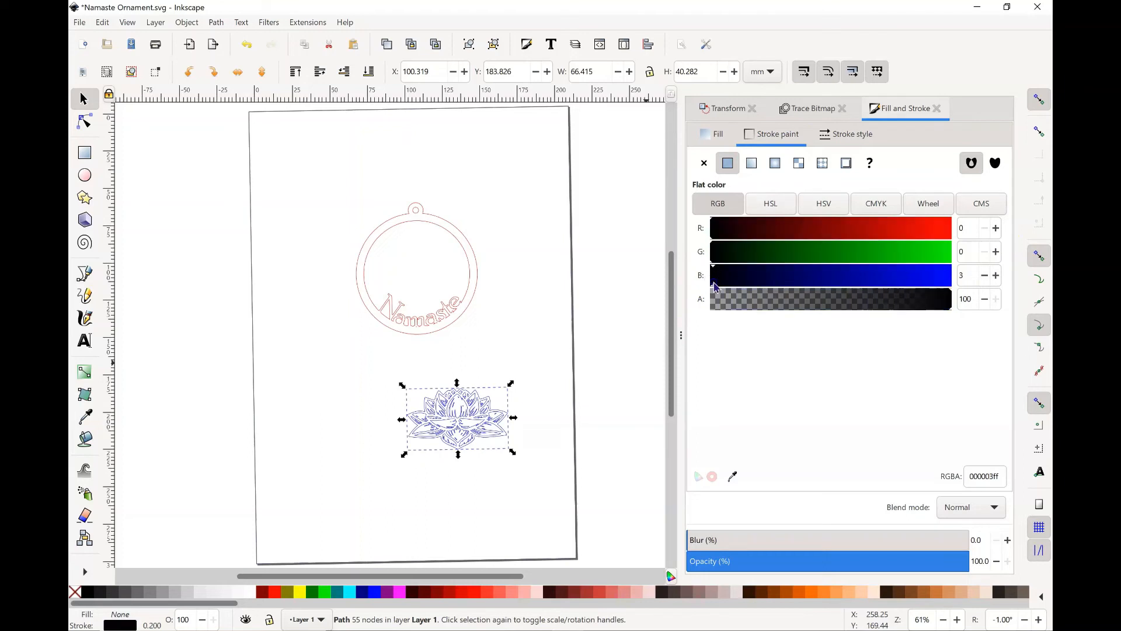
pyautogui.click(985, 278)
pyautogui.click(995, 228)
pyautogui.click(950, 227)
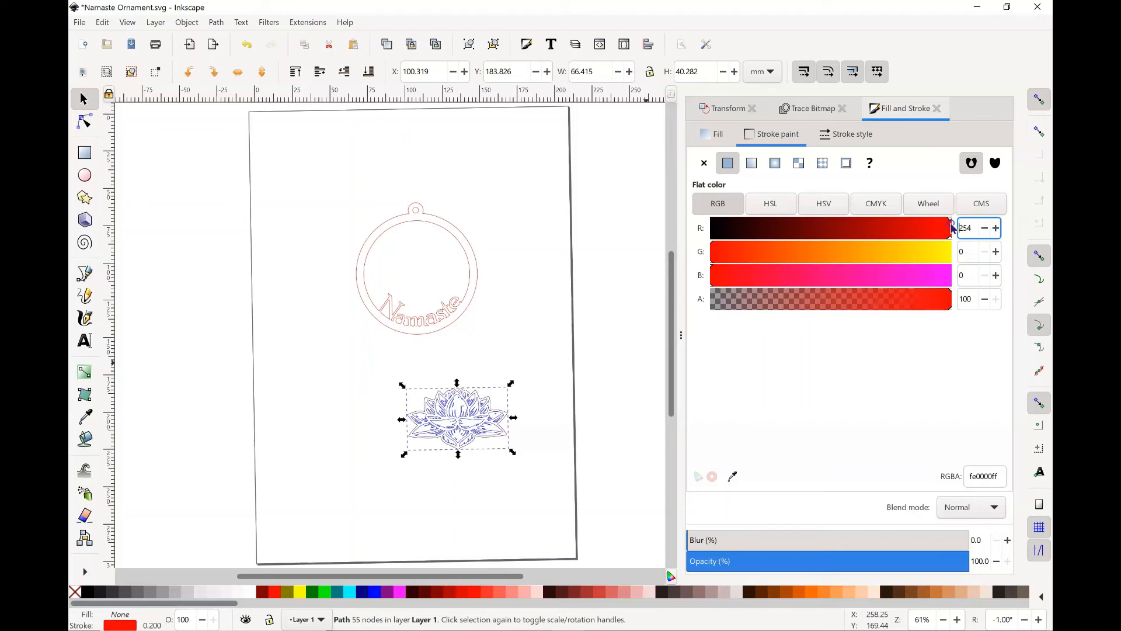
pyautogui.click(996, 228)
pyautogui.click(512, 511)
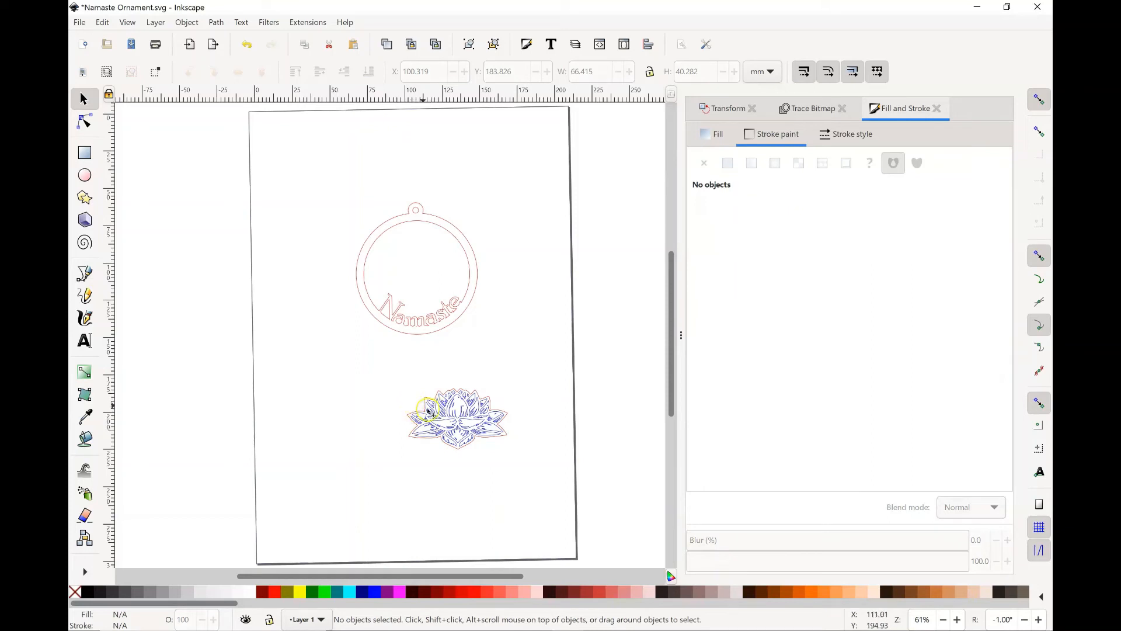
# Step: Select all the lotus paths and group them into one object
pyautogui.moveTo(349, 370); pyautogui.dragTo(533, 461)
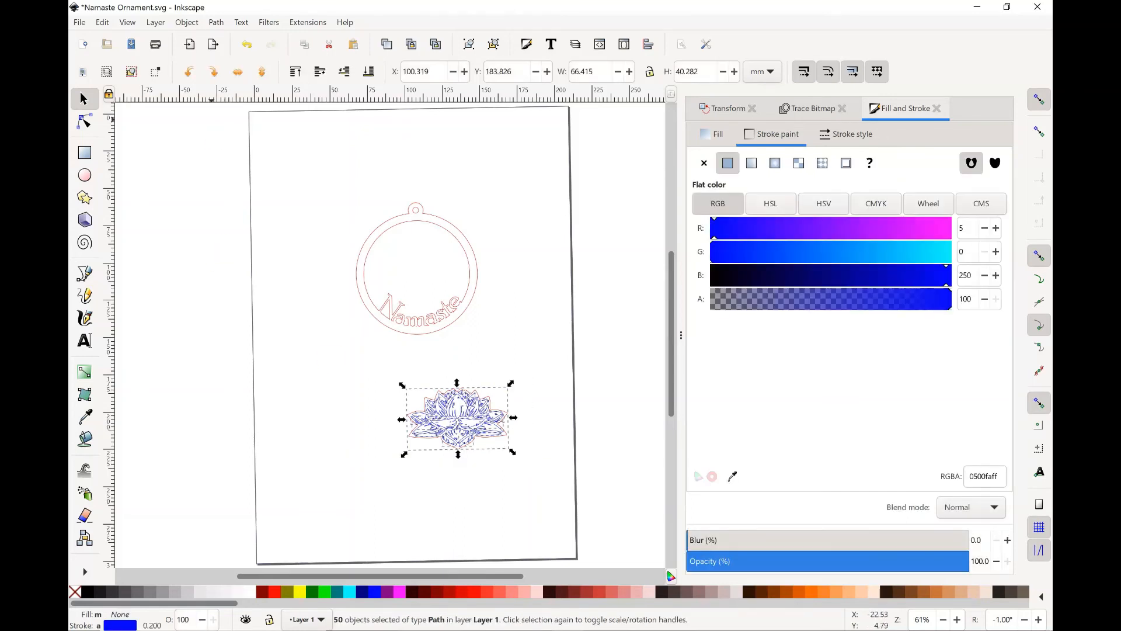
pyautogui.click(186, 23)
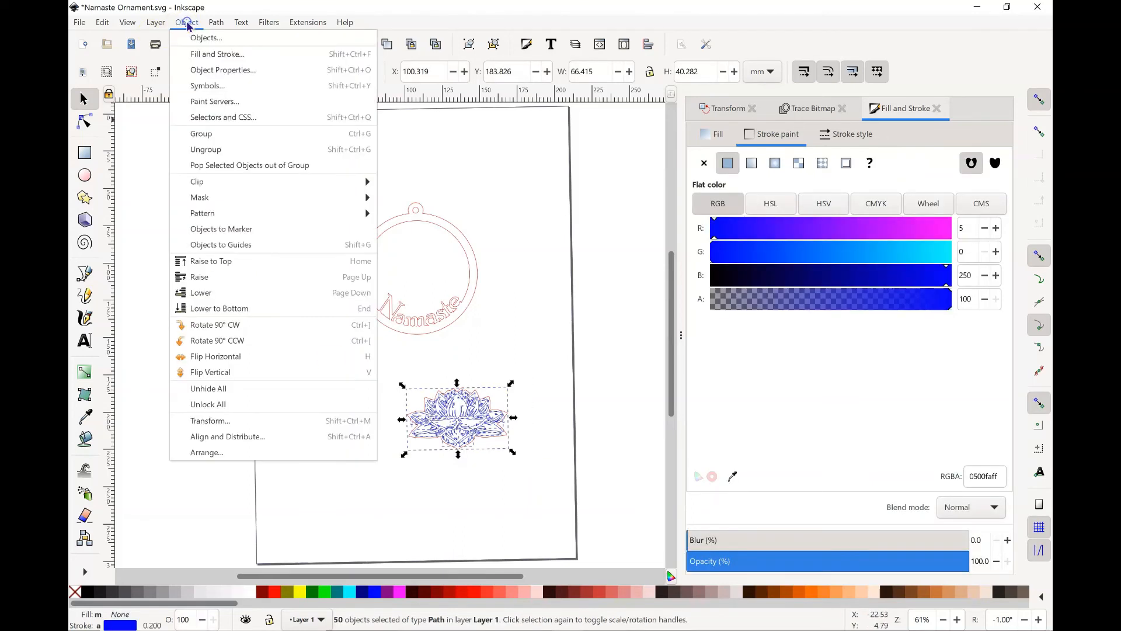
pyautogui.click(201, 132)
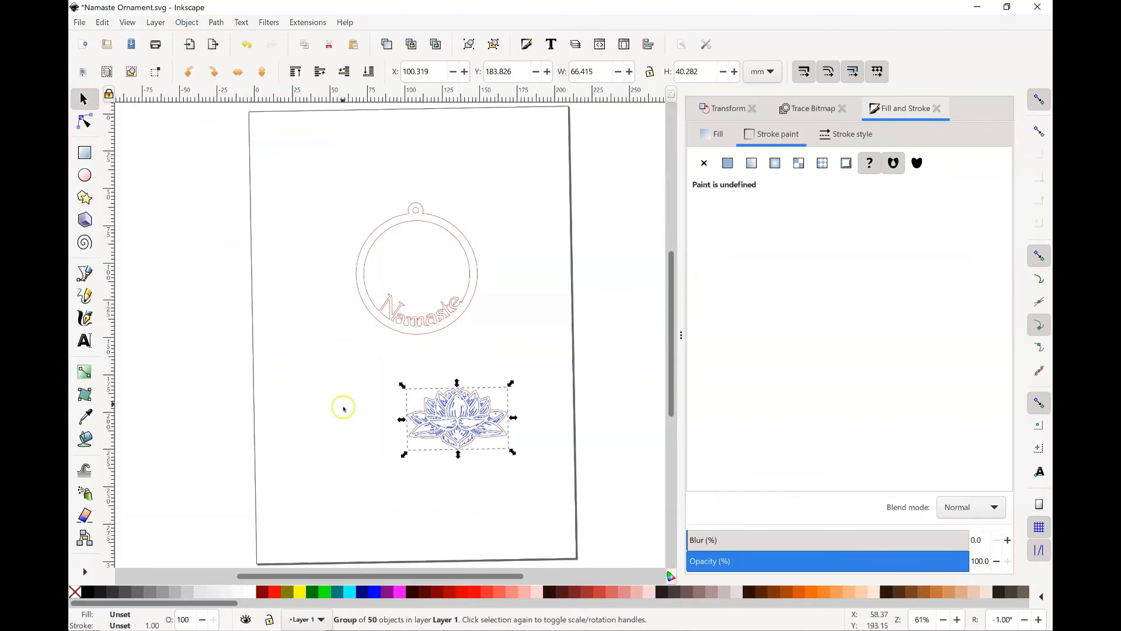
pyautogui.click(343, 425)
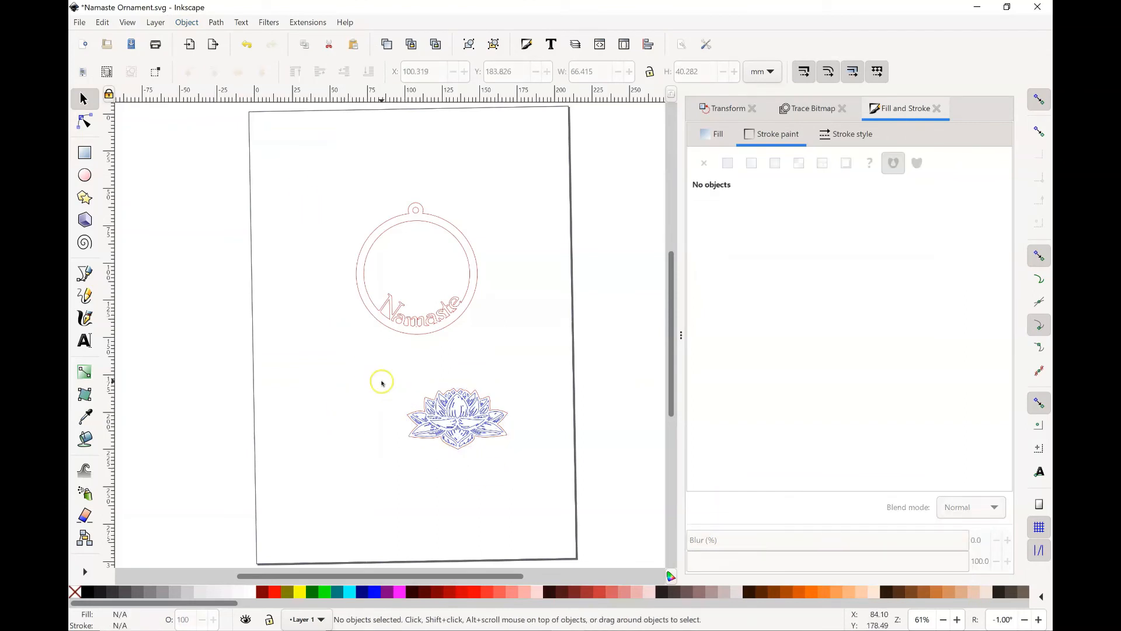
pyautogui.click(217, 27)
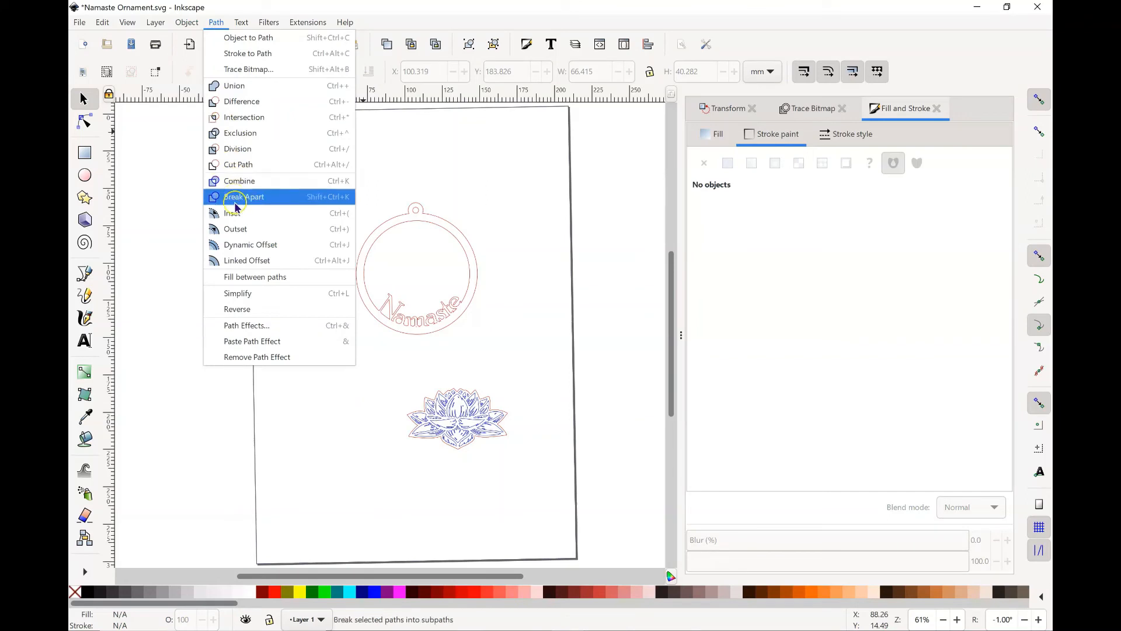
pyautogui.click(326, 438)
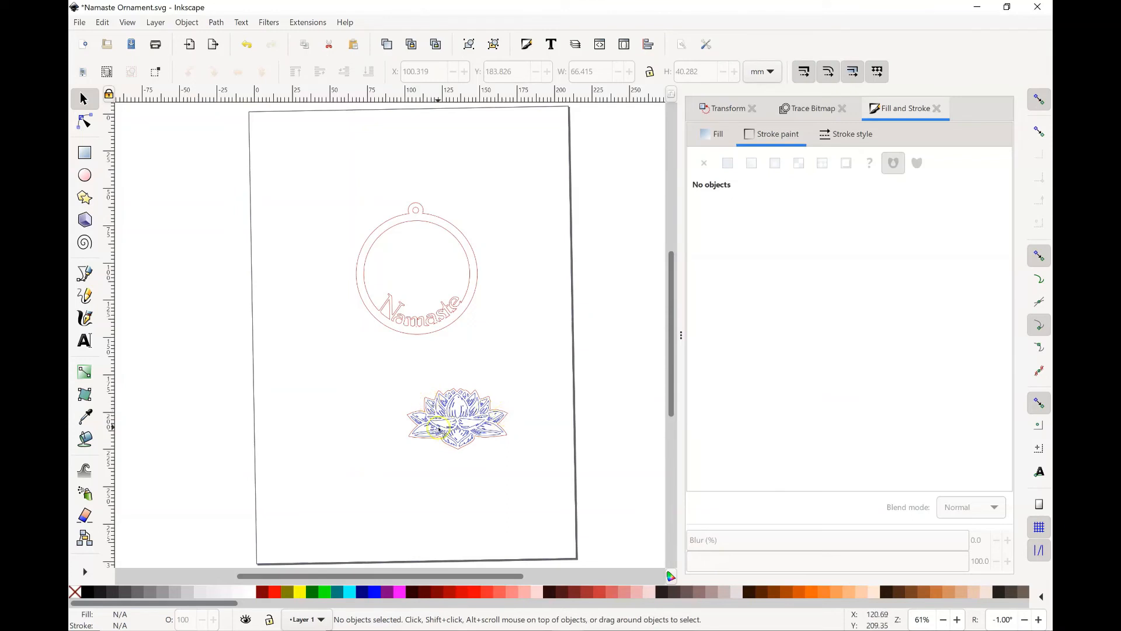
# Step: Move the lotus group into the ornament's inner circle and nudge it to sit centered above the Namaste lettering
pyautogui.moveTo(354, 361); pyautogui.dragTo(461, 442)
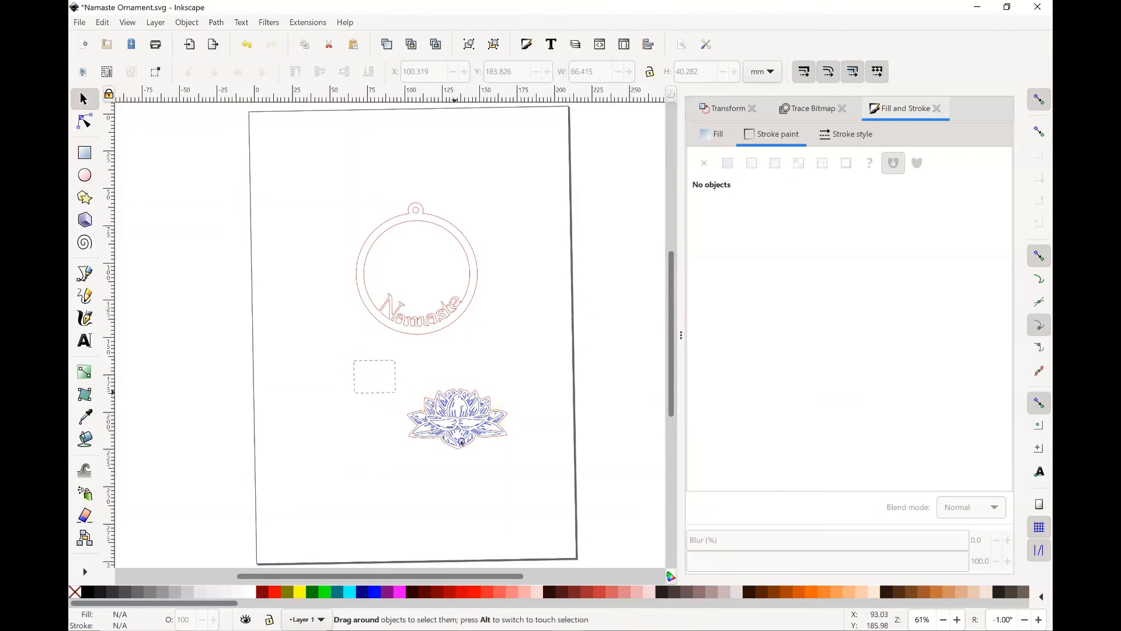
pyautogui.moveTo(546, 480); pyautogui.dragTo(547, 483)
pyautogui.moveTo(477, 431); pyautogui.dragTo(435, 270)
pyautogui.press('Down')
pyautogui.press('Down')
pyautogui.press('Down')
pyautogui.press('Down')
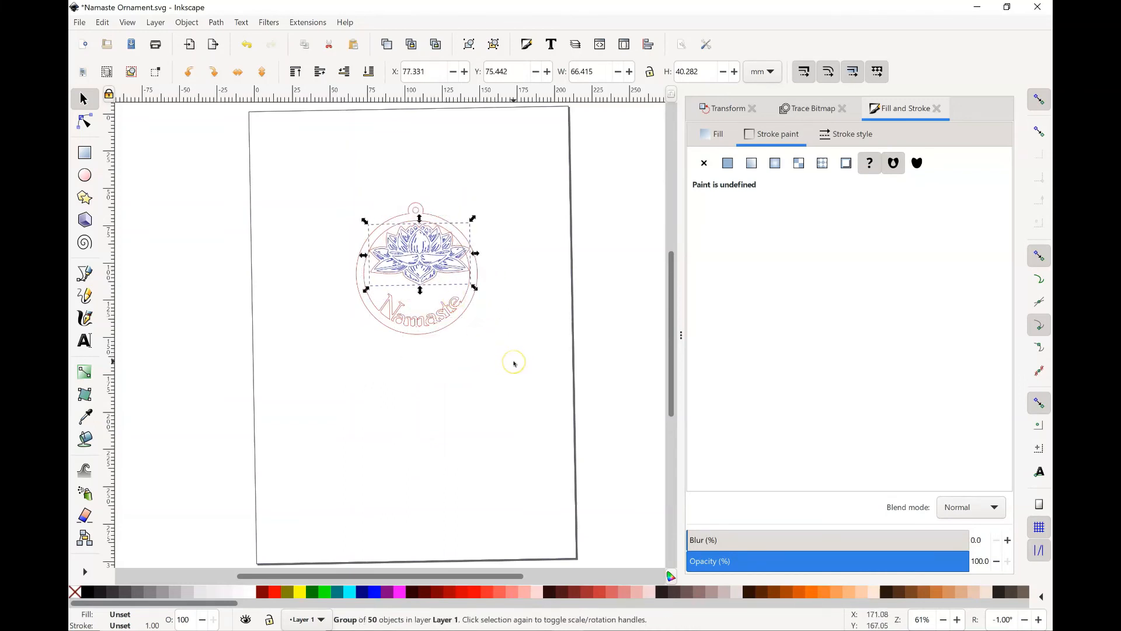
pyautogui.press('Down')
pyautogui.press('Down')
pyautogui.press('Down')
pyautogui.press('Down')
pyautogui.press('Left')
pyautogui.press('Left')
pyautogui.press('Left')
pyautogui.press('Left')
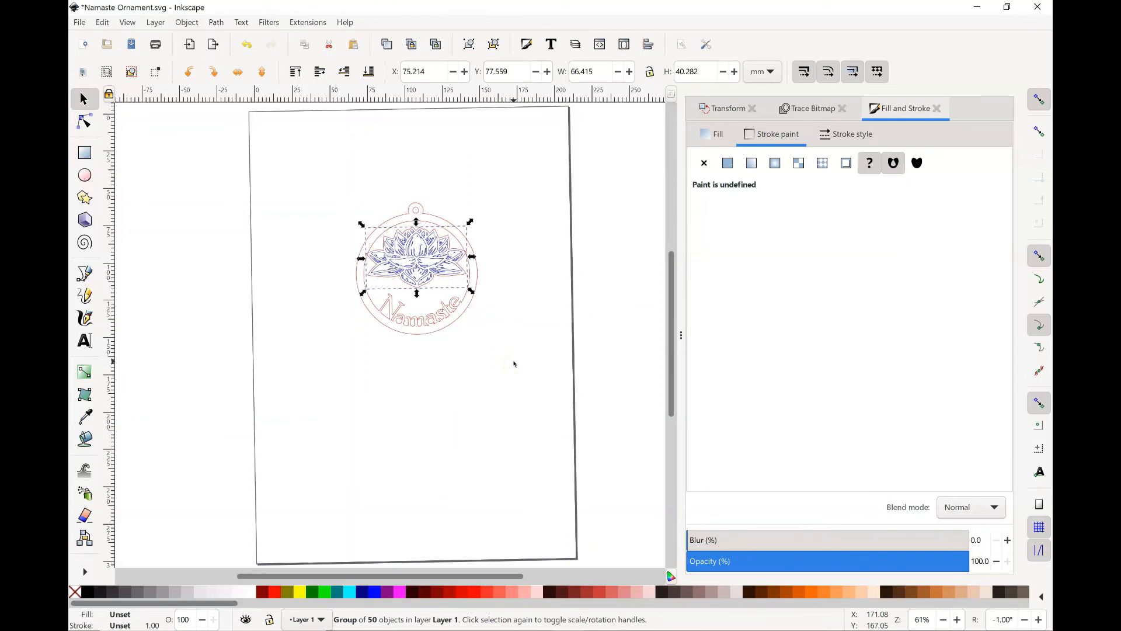
pyautogui.press('Down')
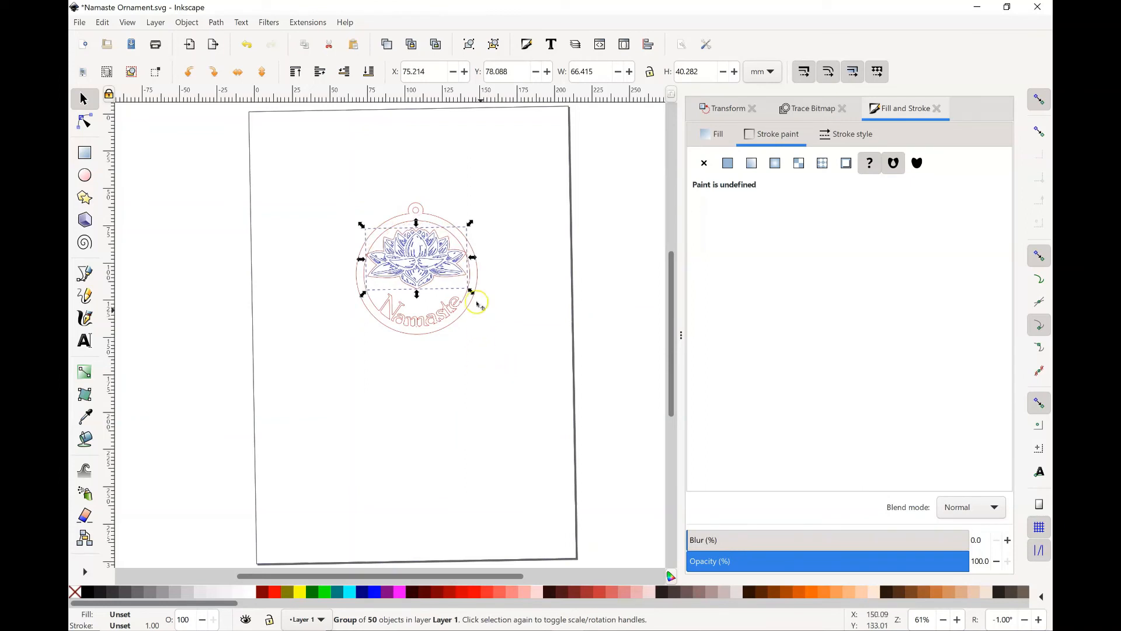
# Step: Enlarge the lotus group to about 72 mm wide and 43.6 mm high so its petals overlap the ornament's ring
pyautogui.moveTo(473, 294); pyautogui.dragTo(471, 228)
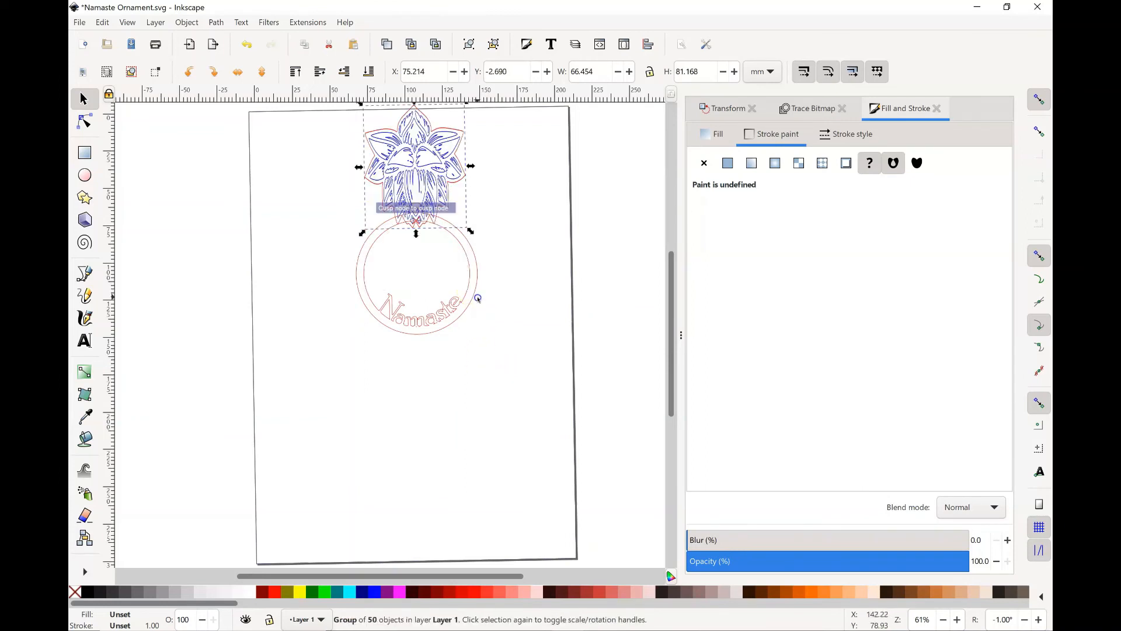
pyautogui.hotkey('ctrl', 'z')
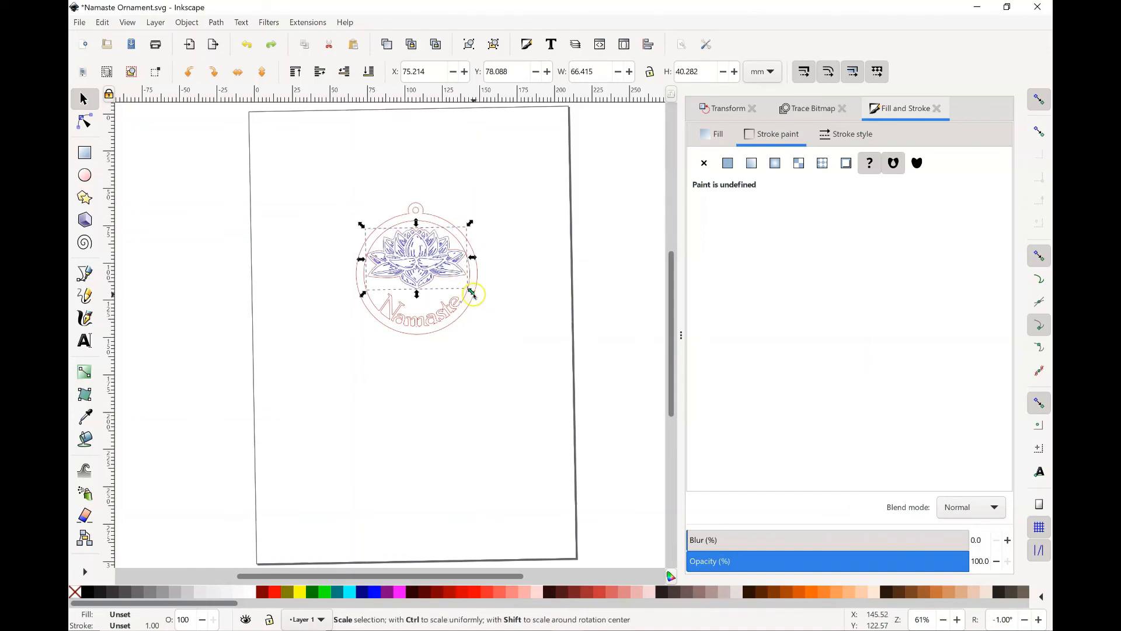
pyautogui.moveTo(472, 292); pyautogui.dragTo(480, 297)
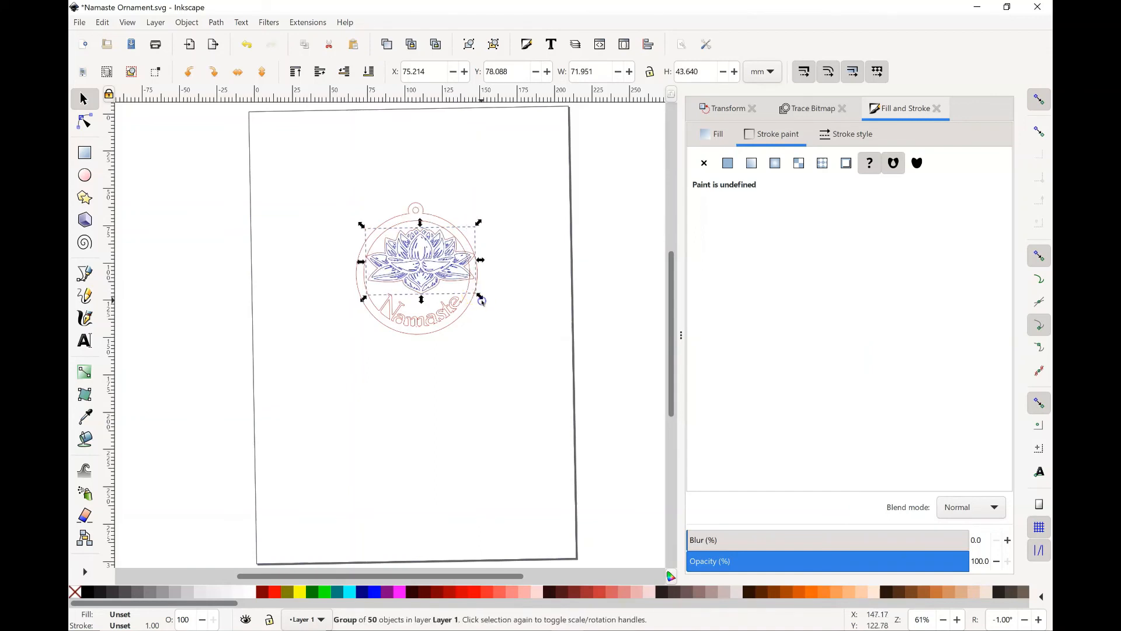
pyautogui.click(405, 379)
# Step: Select the ornament and the lotus group and center both on the vertical axis relative to the page
pyautogui.moveTo(328, 178); pyautogui.dragTo(484, 349)
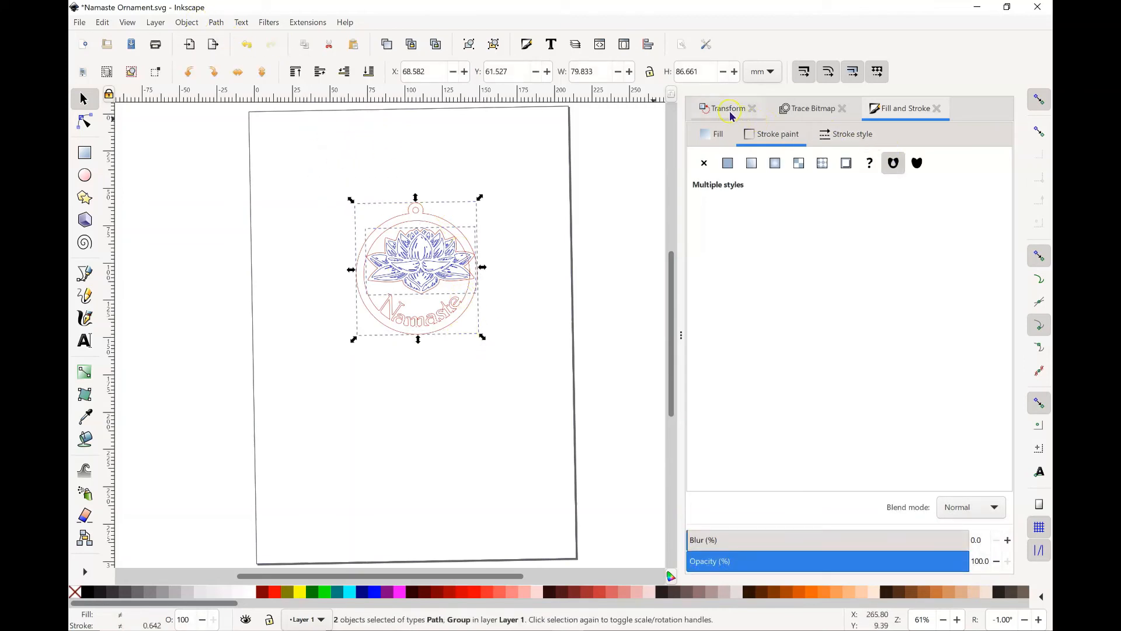
pyautogui.click(186, 22)
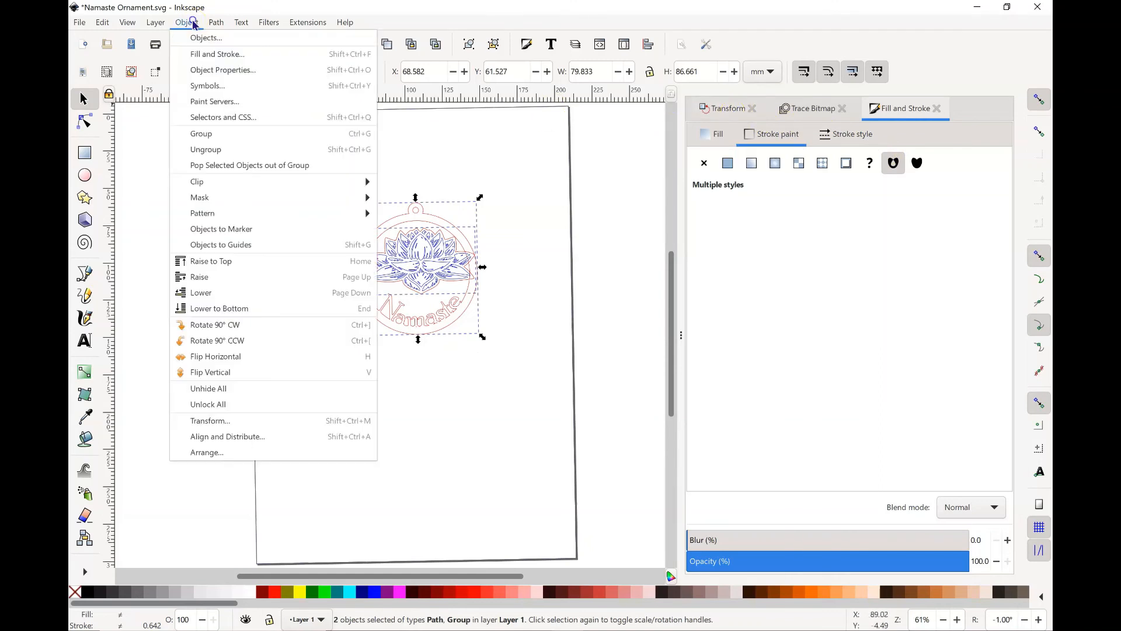
pyautogui.click(207, 436)
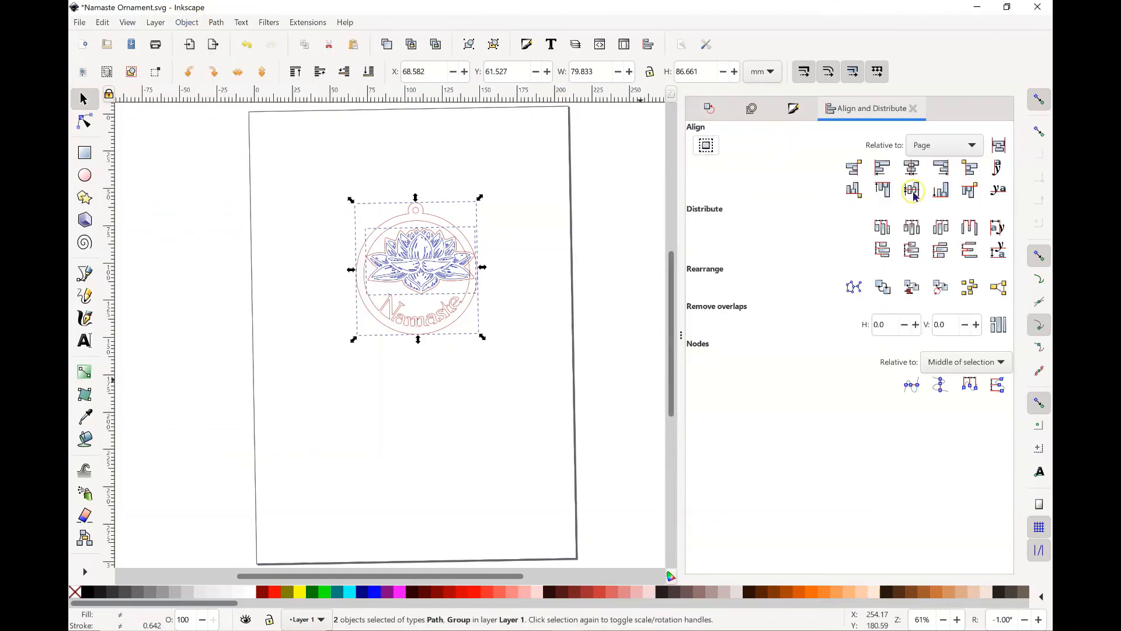
pyautogui.click(913, 169)
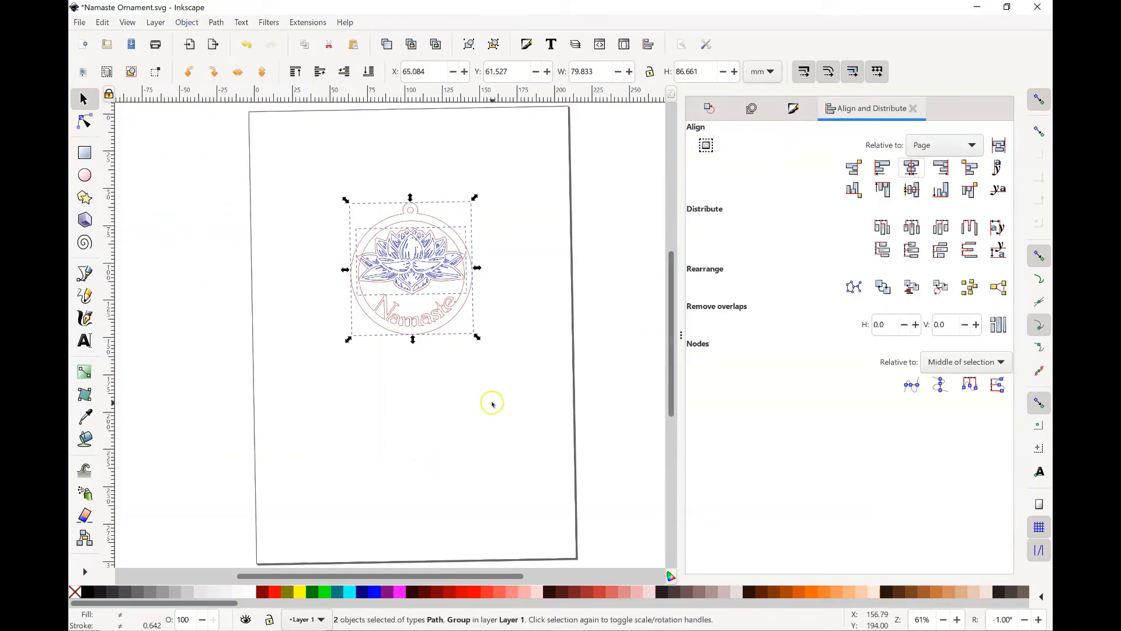
pyautogui.click(538, 449)
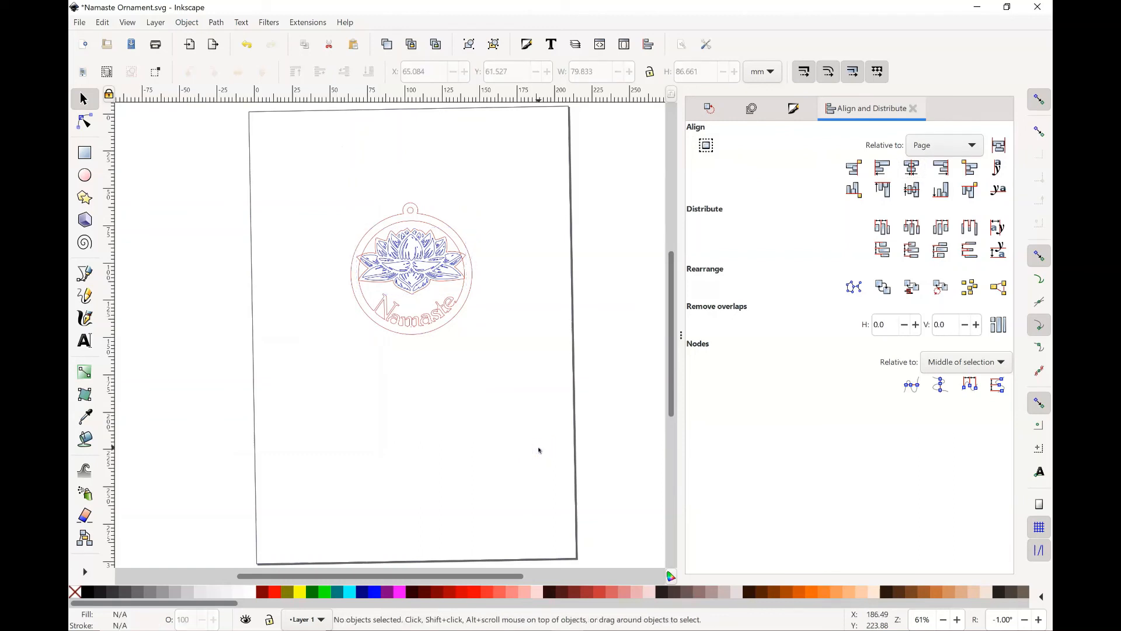
# Step: Try to unite the lotus group with the ornament outline using Union
pyautogui.click(464, 277)
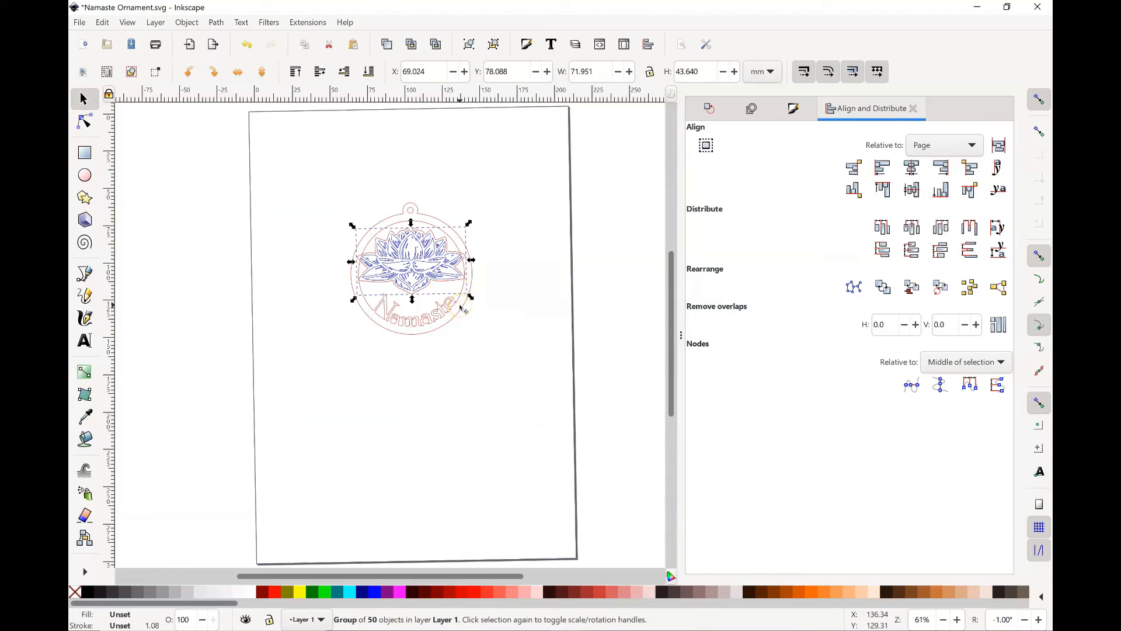
pyautogui.keyDown('shift'); pyautogui.click(461, 307); pyautogui.keyUp('shift')
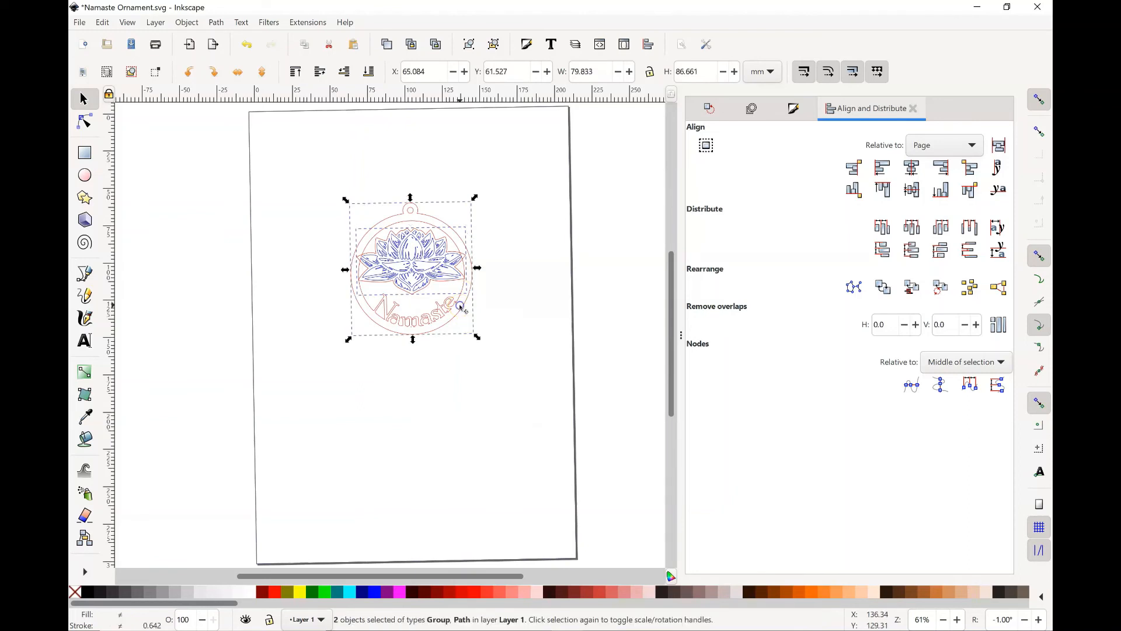
pyautogui.click(216, 23)
pyautogui.click(234, 85)
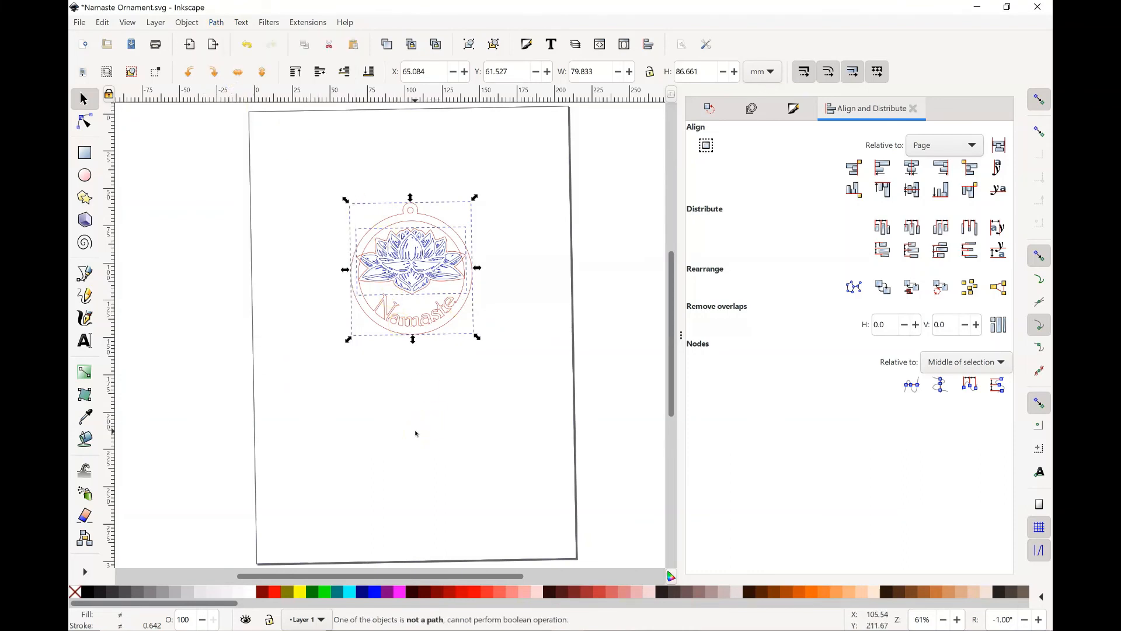
# Step: Select the lotus's outer outline path together with the ornament's outline path and unite them using Union
pyautogui.click(416, 434)
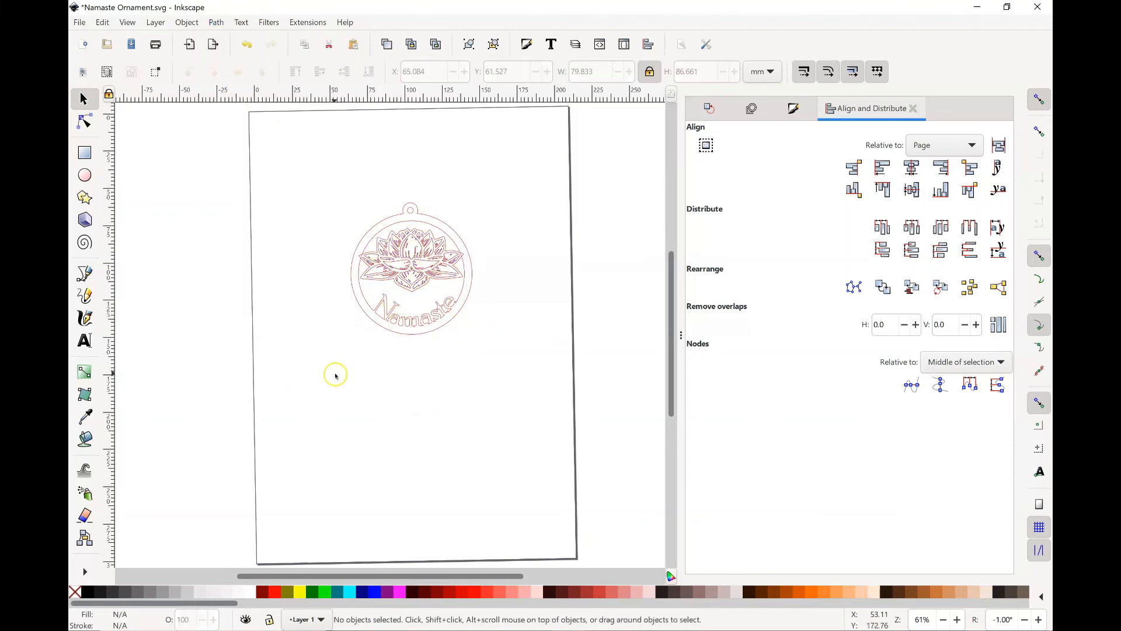
pyautogui.click(85, 121)
pyautogui.click(429, 232)
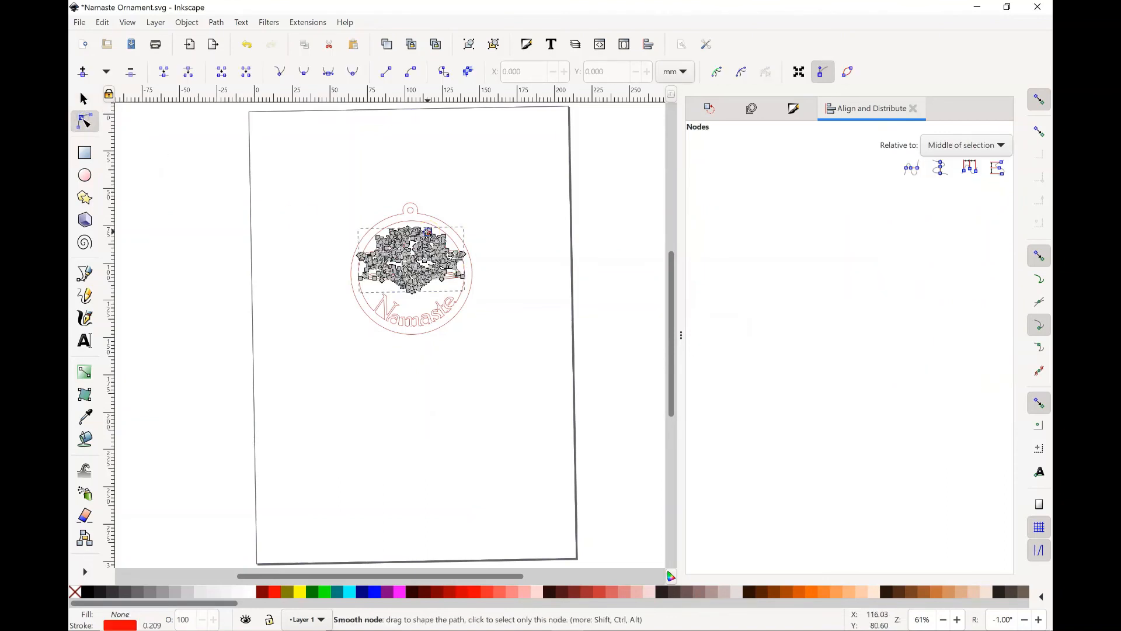
pyautogui.click(465, 305)
pyautogui.click(459, 296)
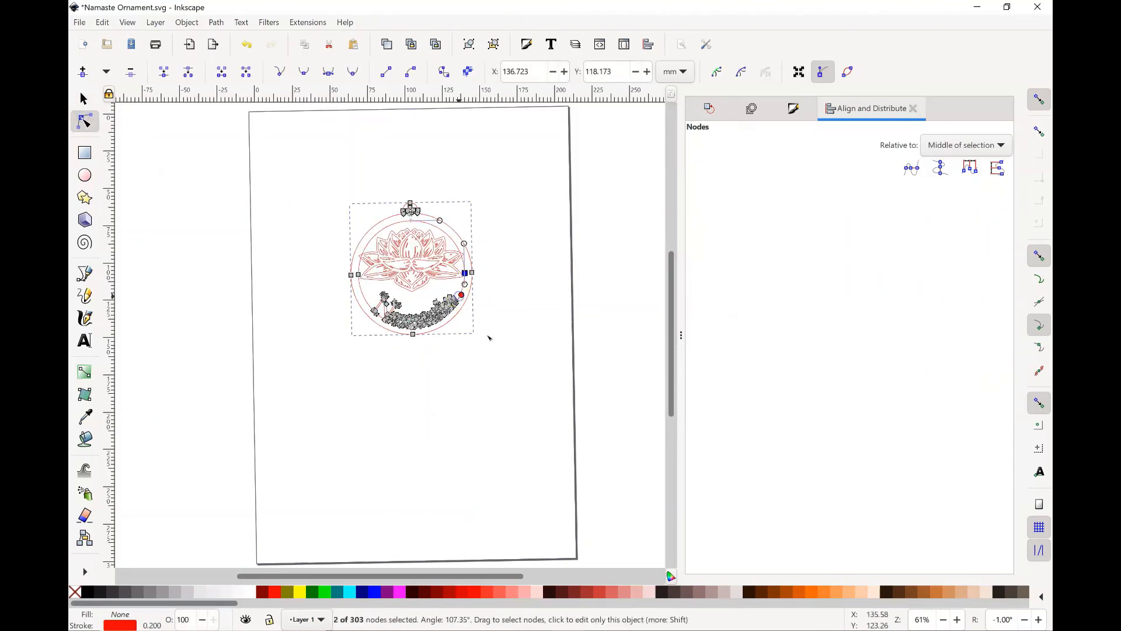
pyautogui.click(409, 368)
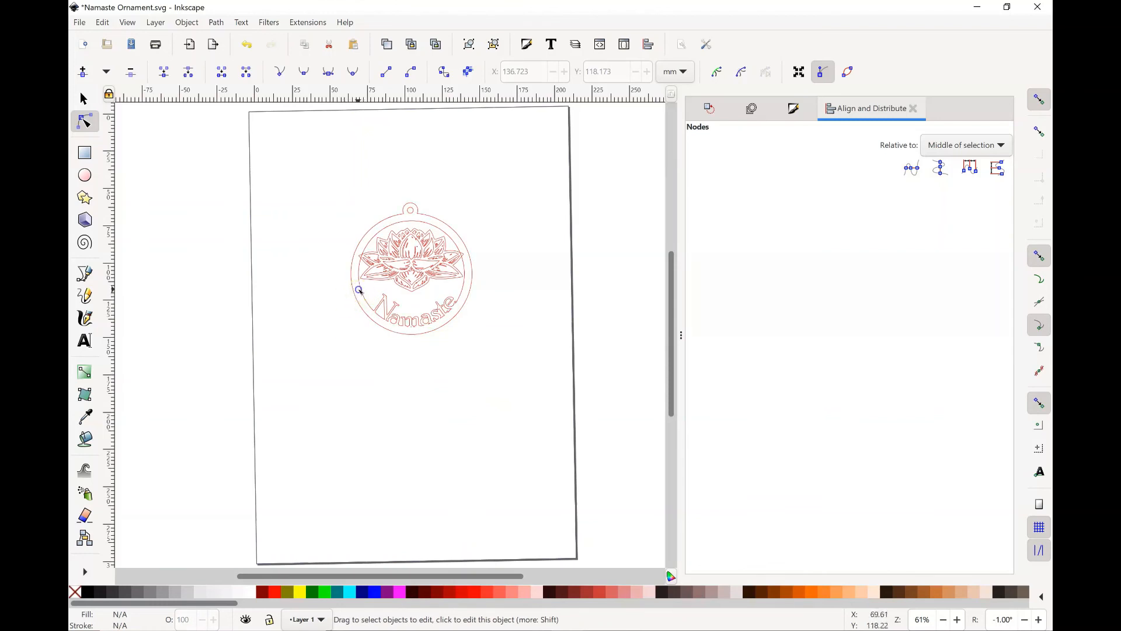
pyautogui.click(360, 290)
pyautogui.keyDown('shift'); pyautogui.click(403, 246); pyautogui.keyUp('shift')
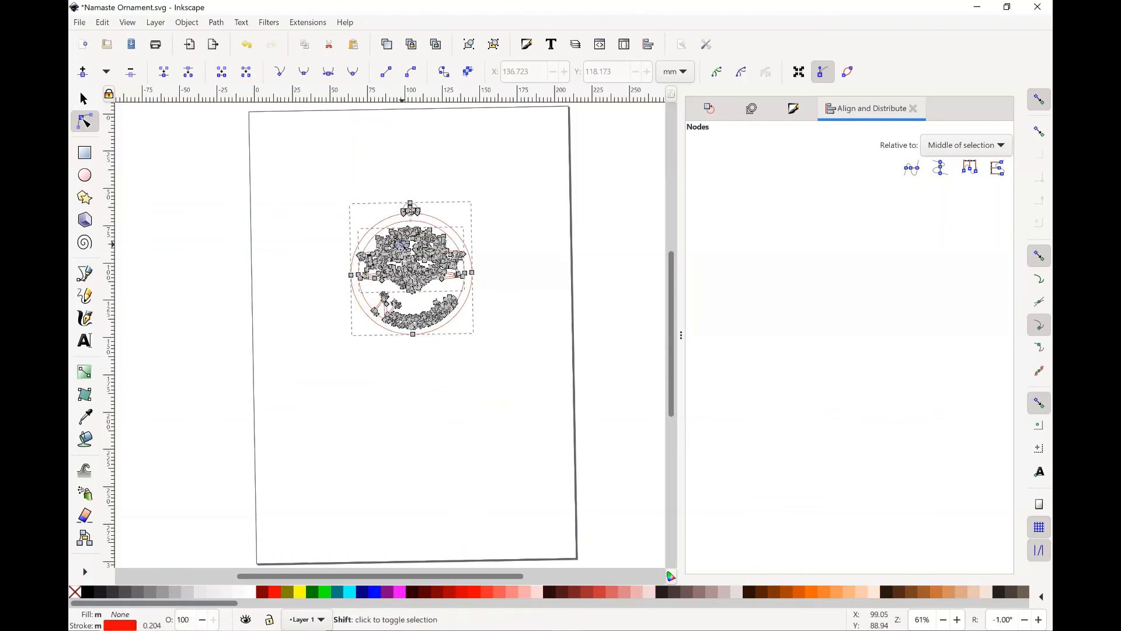
pyautogui.click(187, 23)
pyautogui.moveTo(216, 23)
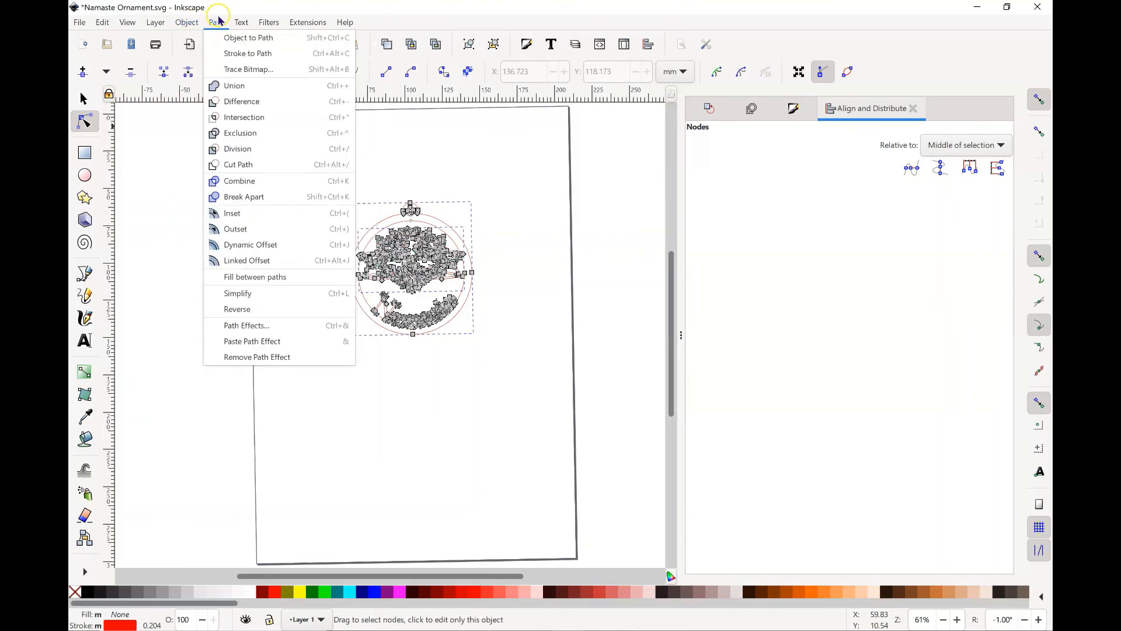
pyautogui.click(233, 86)
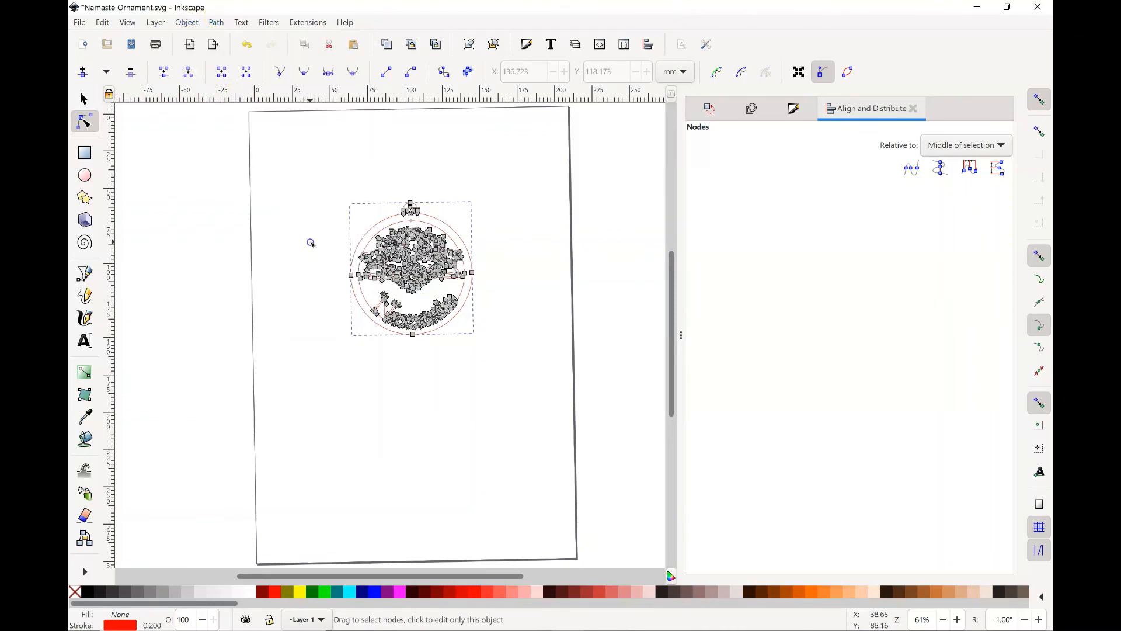
pyautogui.press('Escape')
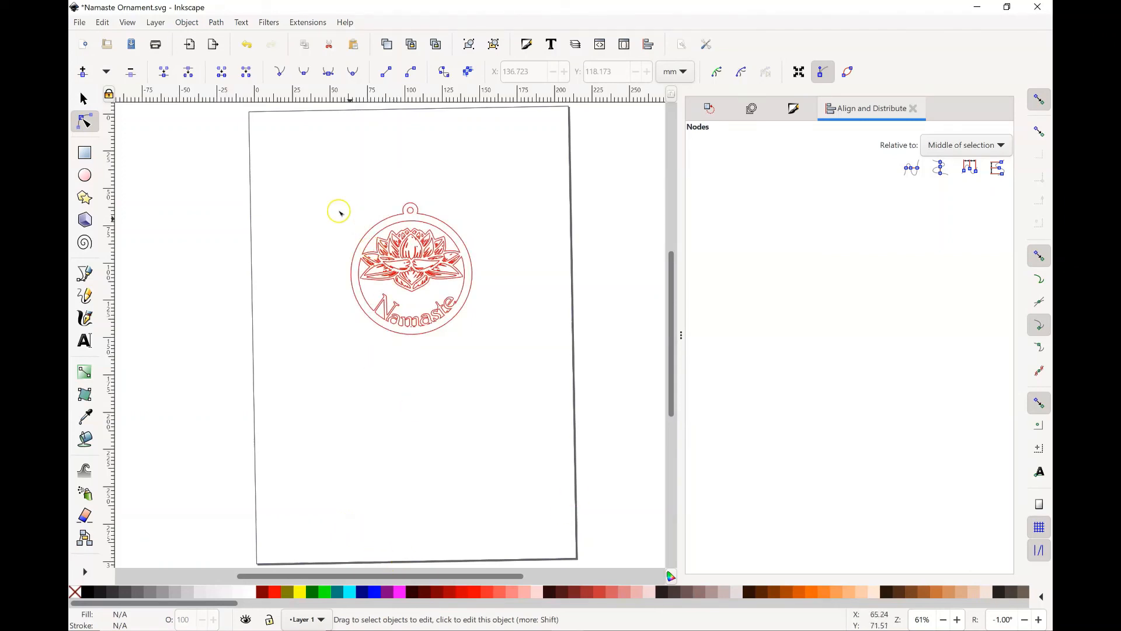
# Step: Select the lotus pieces inside the ring, including the opening above the petals, and set their stroke to blue, RGB 0, 0, 255
pyautogui.moveTo(326, 205); pyautogui.dragTo(519, 330)
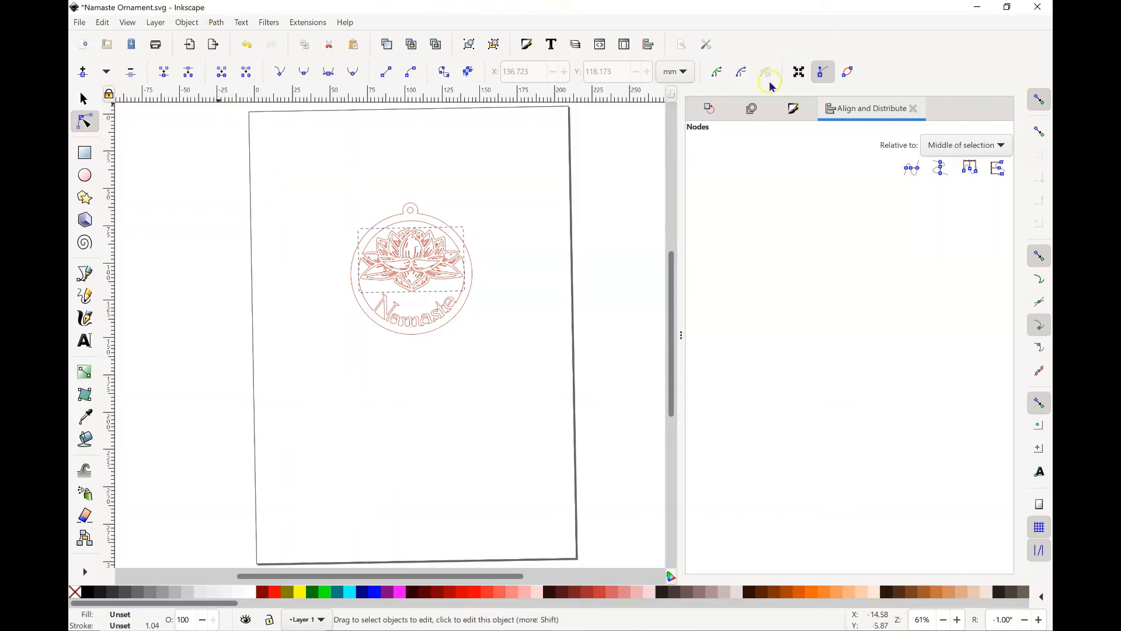
pyautogui.click(790, 111)
pyautogui.click(320, 217)
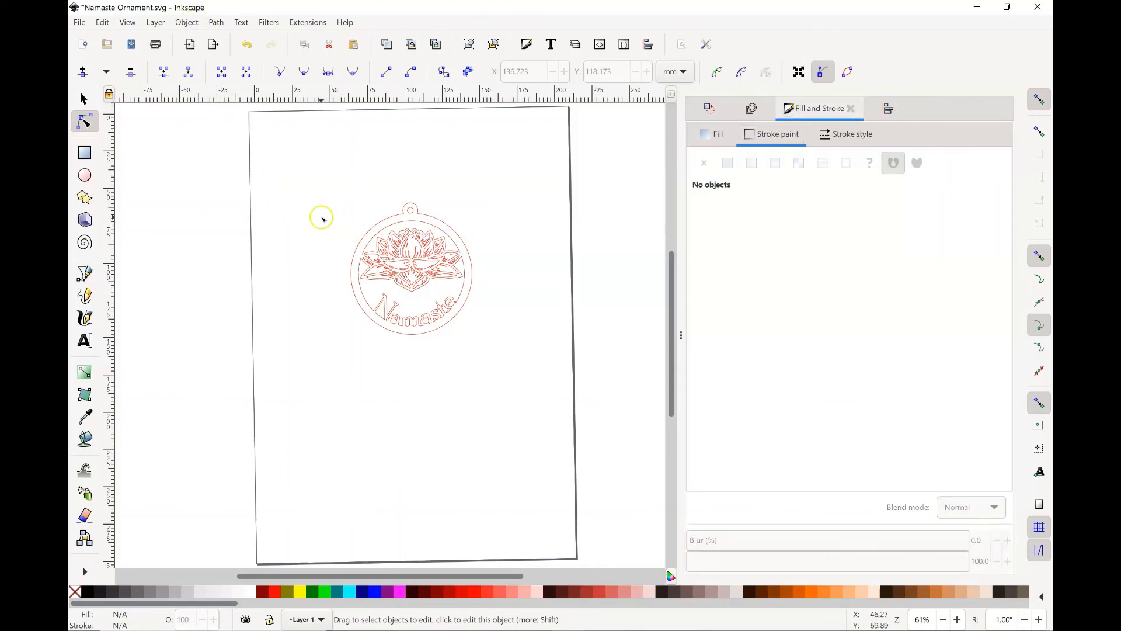
pyautogui.moveTo(320, 217); pyautogui.dragTo(470, 286)
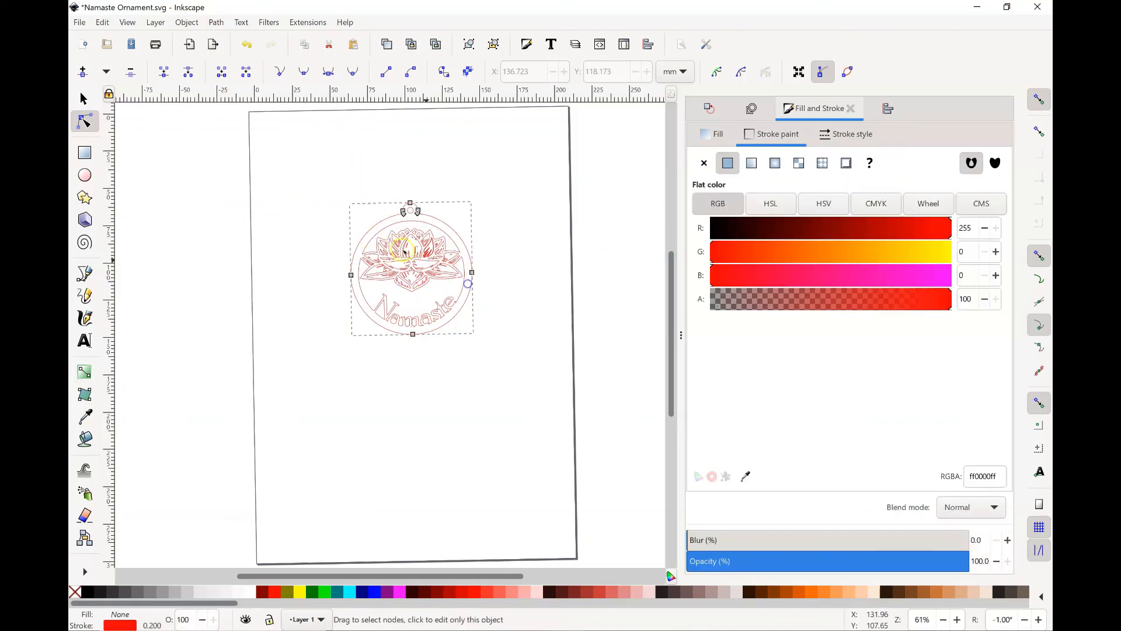
pyautogui.click(303, 212)
pyautogui.moveTo(301, 232); pyautogui.dragTo(497, 249)
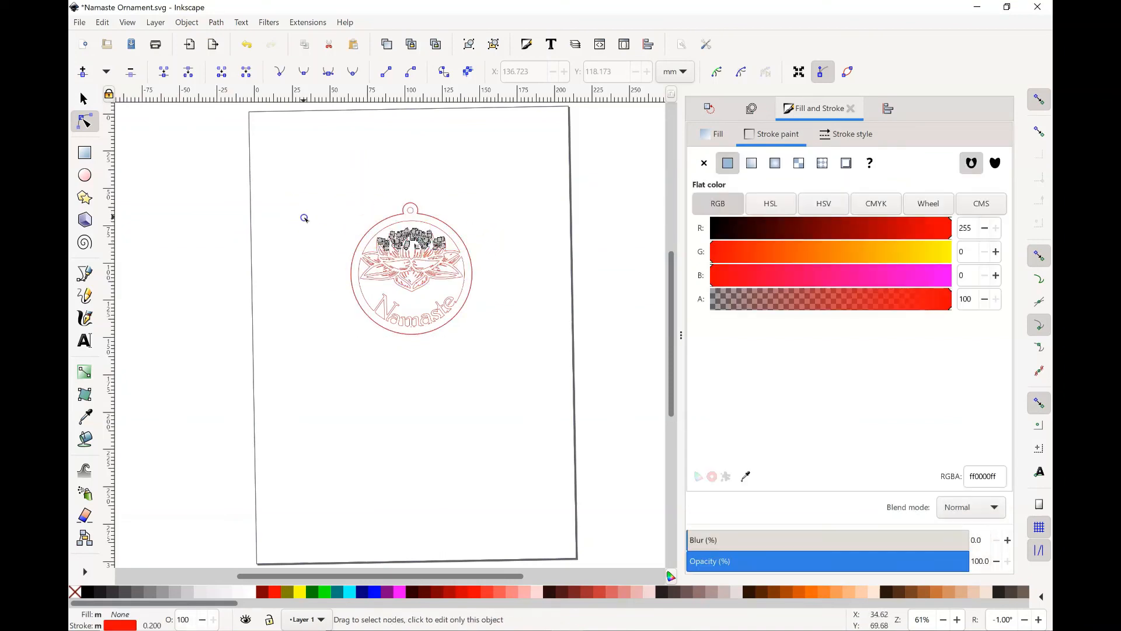
pyautogui.click(303, 216)
pyautogui.moveTo(286, 213)
pyautogui.mouseDown()
pyautogui.moveTo(483, 299)
pyautogui.moveTo(476, 292)
pyautogui.mouseUp()
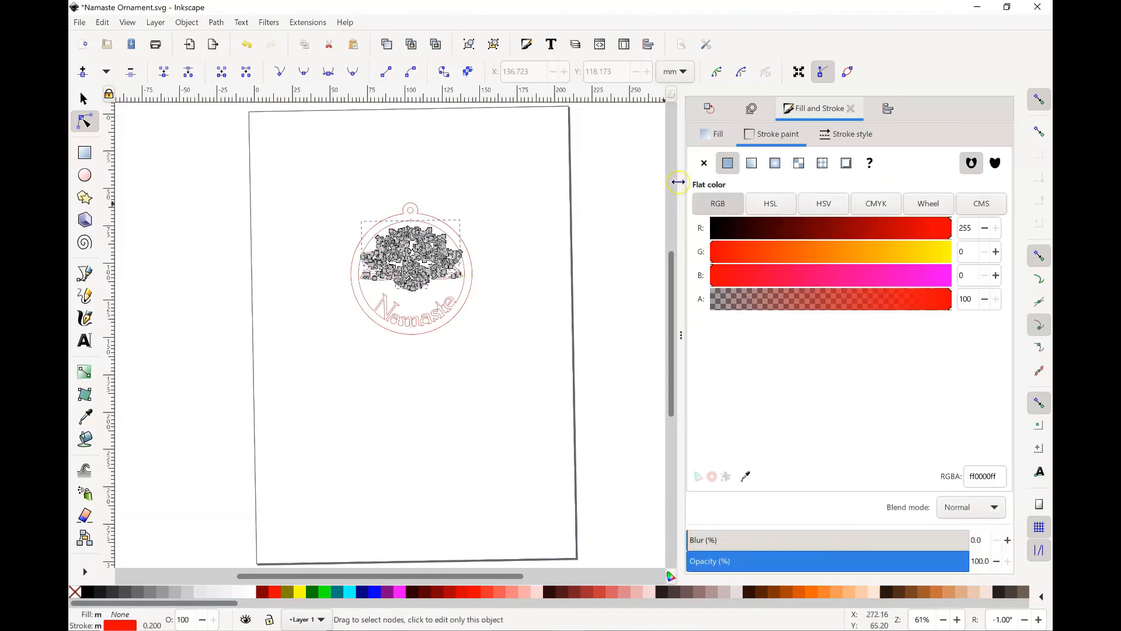
pyautogui.click(951, 273)
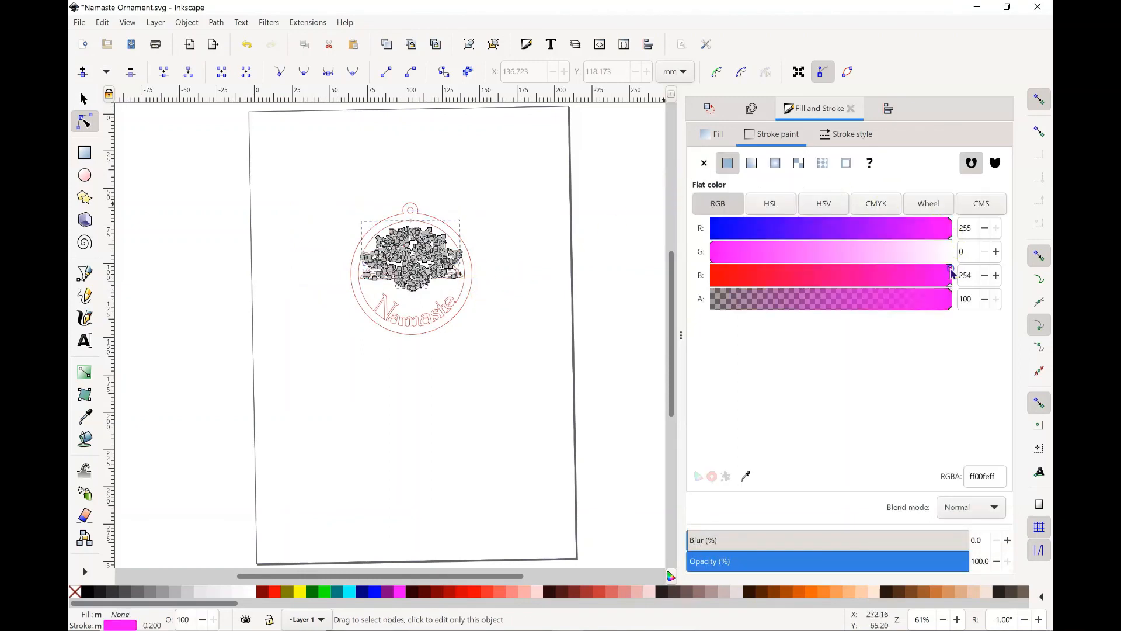
pyautogui.click(1000, 273)
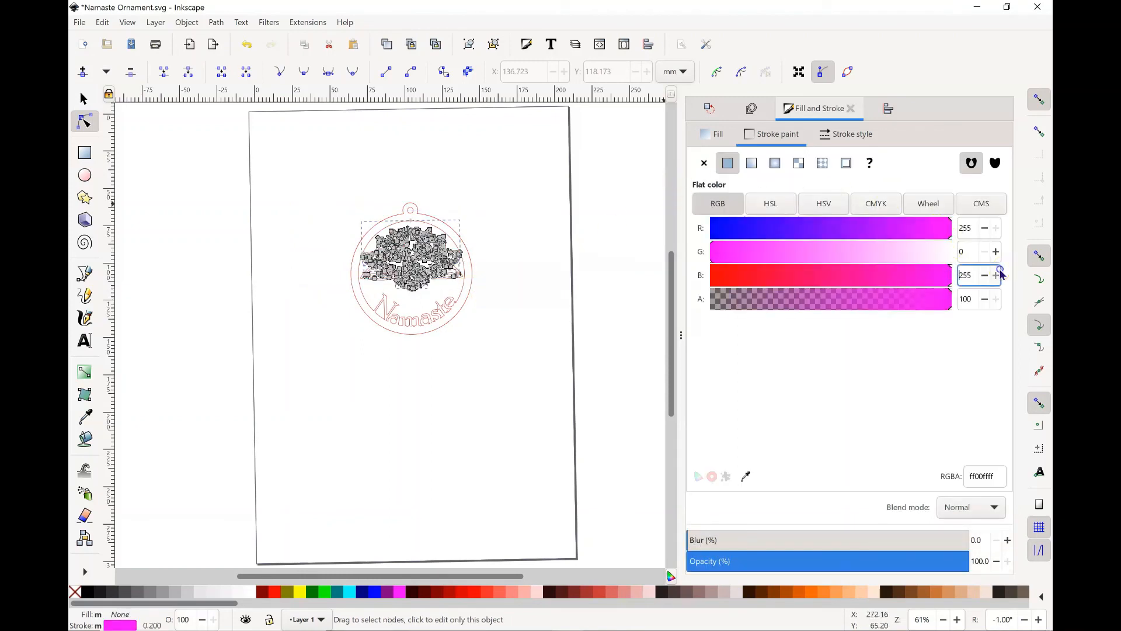
pyautogui.click(714, 232)
pyautogui.click(985, 229)
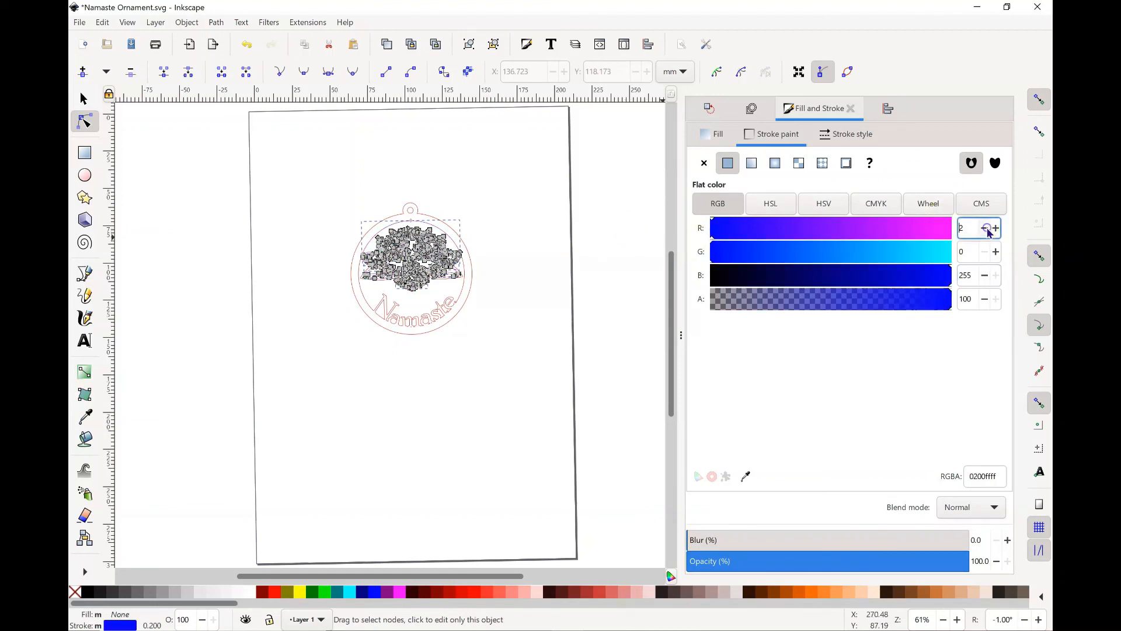
pyautogui.click(385, 447)
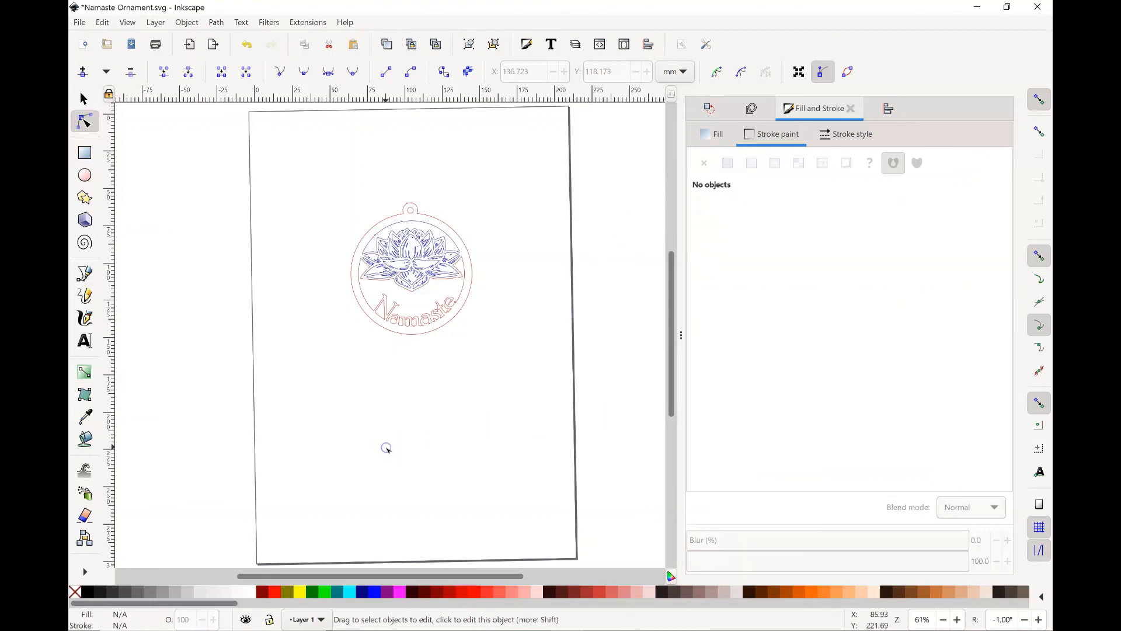
pyautogui.click(387, 515)
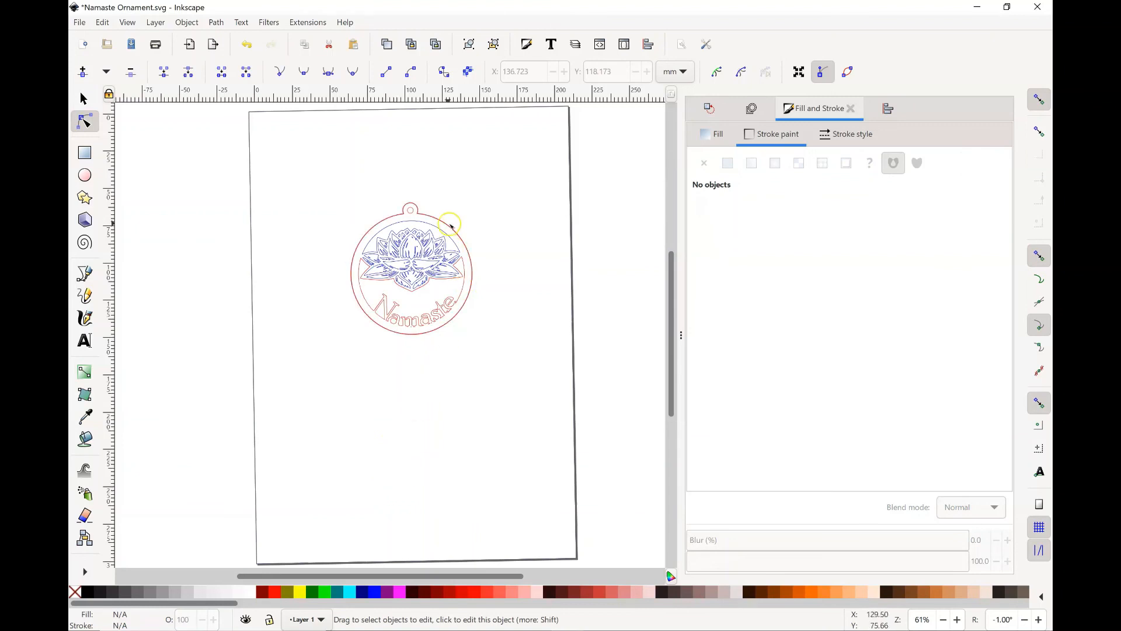
# Step: Set the stroke of the opening between the lotus's upper petals and the ring to red, RGB 255, 0, 0
pyautogui.click(425, 230)
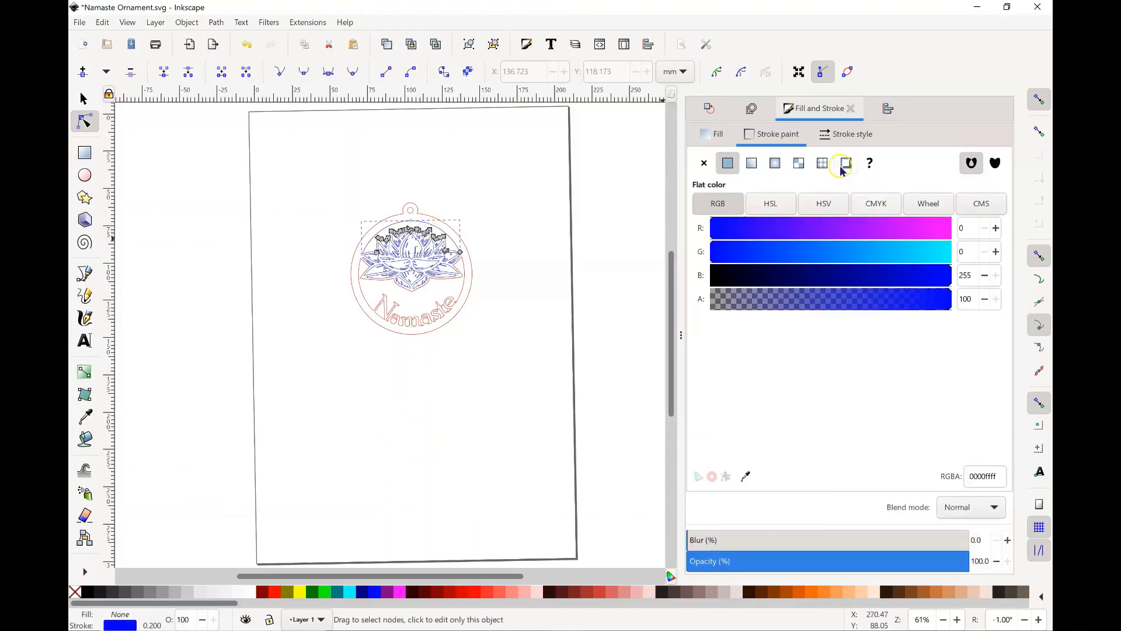
pyautogui.click(777, 135)
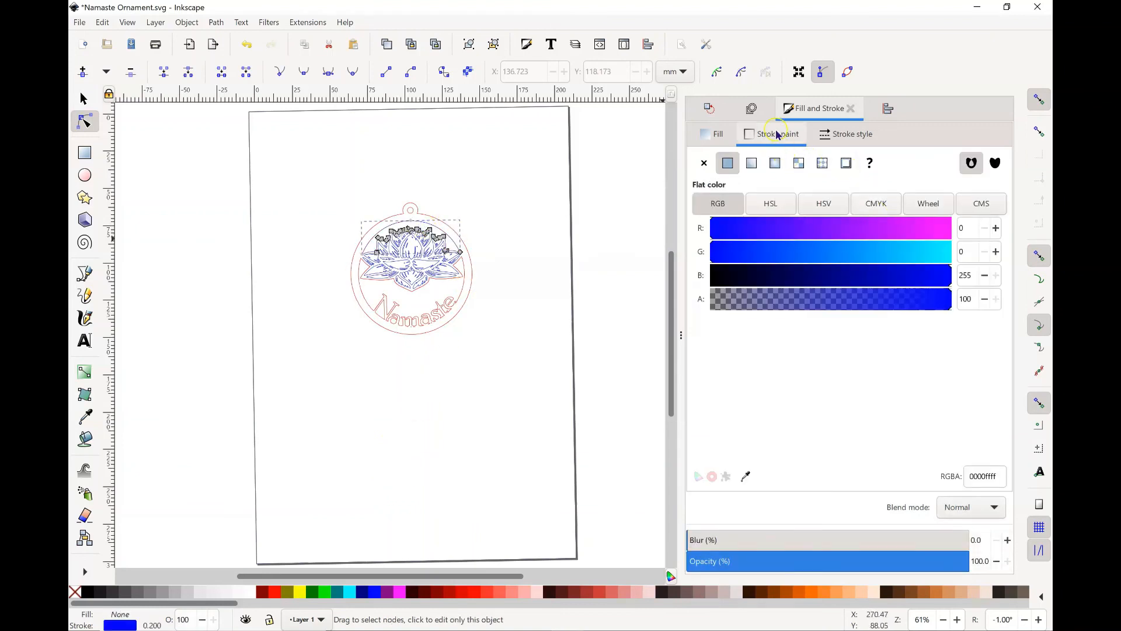
pyautogui.click(951, 231)
pyautogui.click(997, 228)
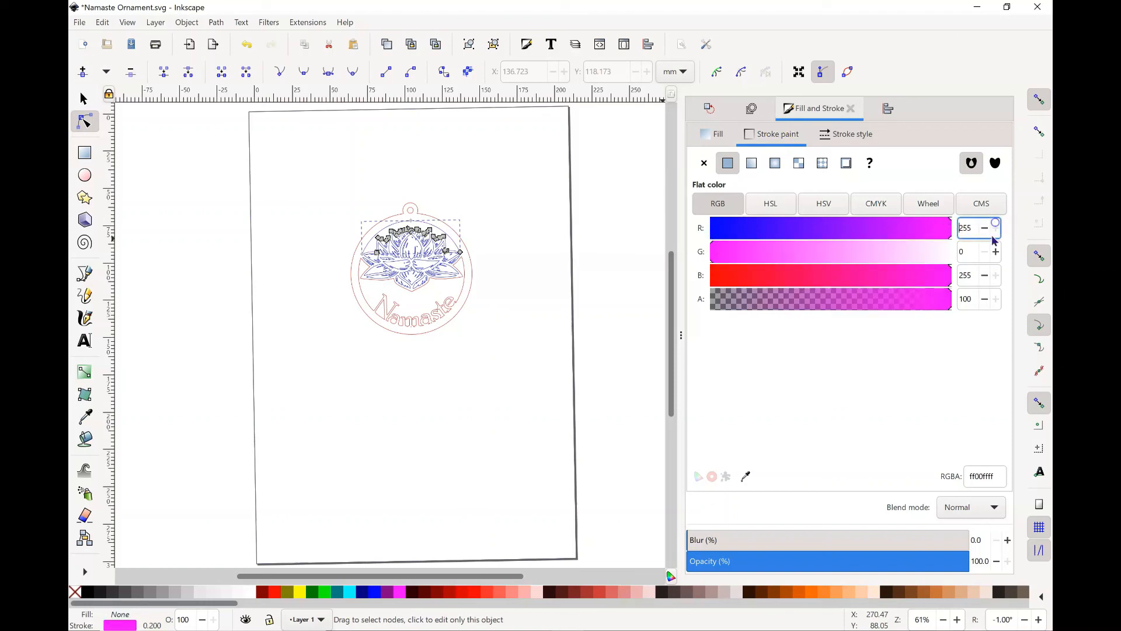
pyautogui.click(714, 276)
pyautogui.click(971, 283)
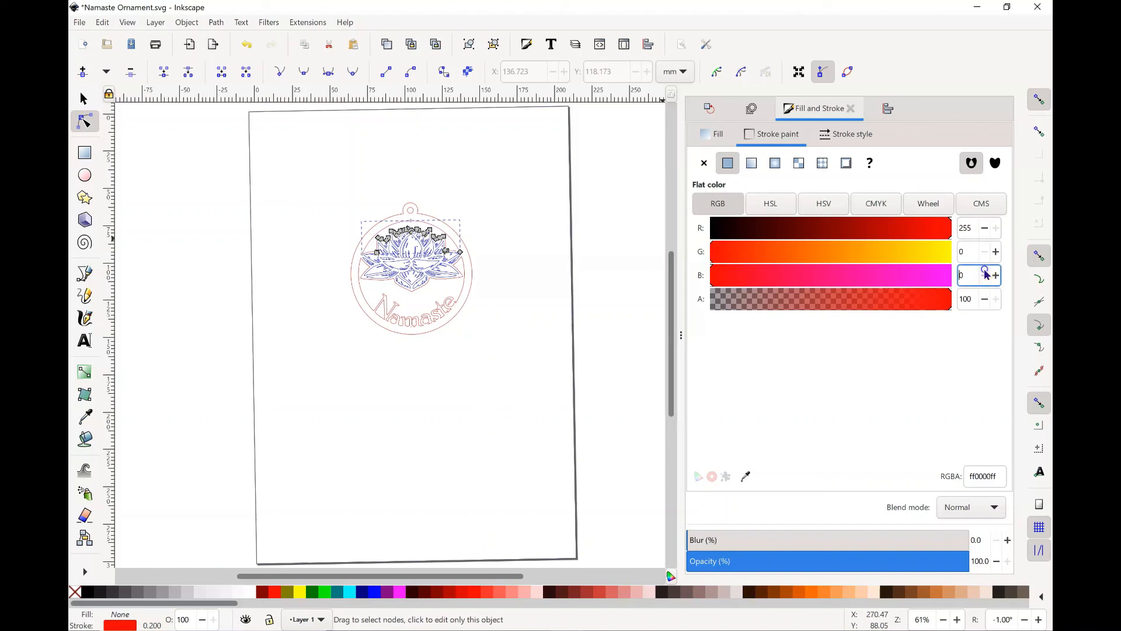
pyautogui.click(478, 461)
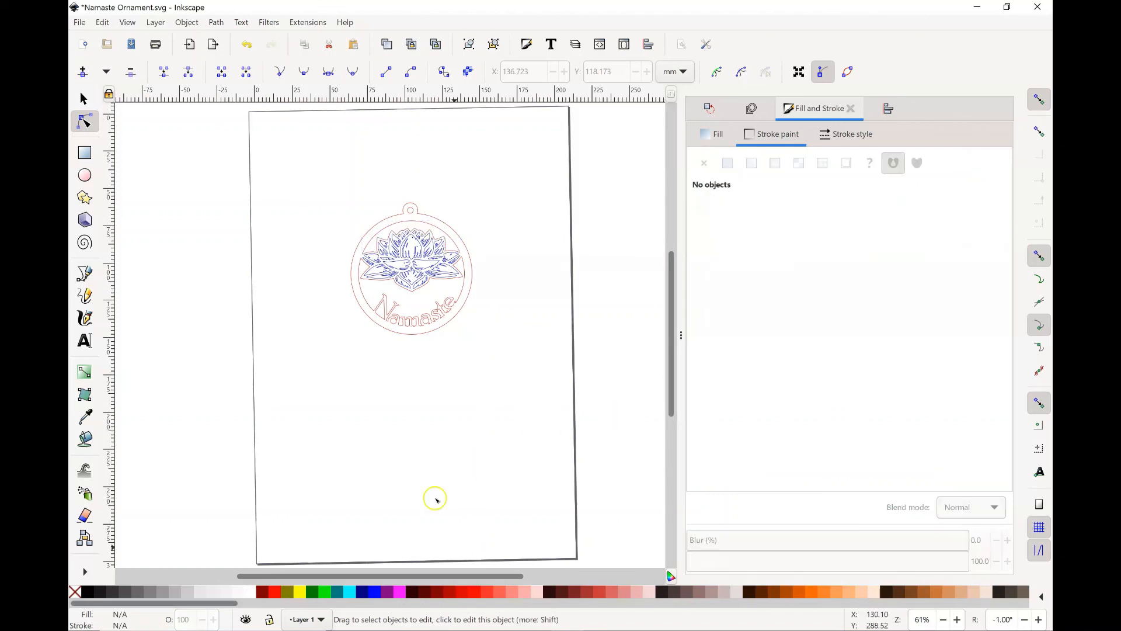
# Step: Save the drawing as Inkscape SVG "Namaste Ornament" in the INKSCAPE DESIGNS folder, replacing the existing file
pyautogui.click(79, 22)
pyautogui.click(96, 132)
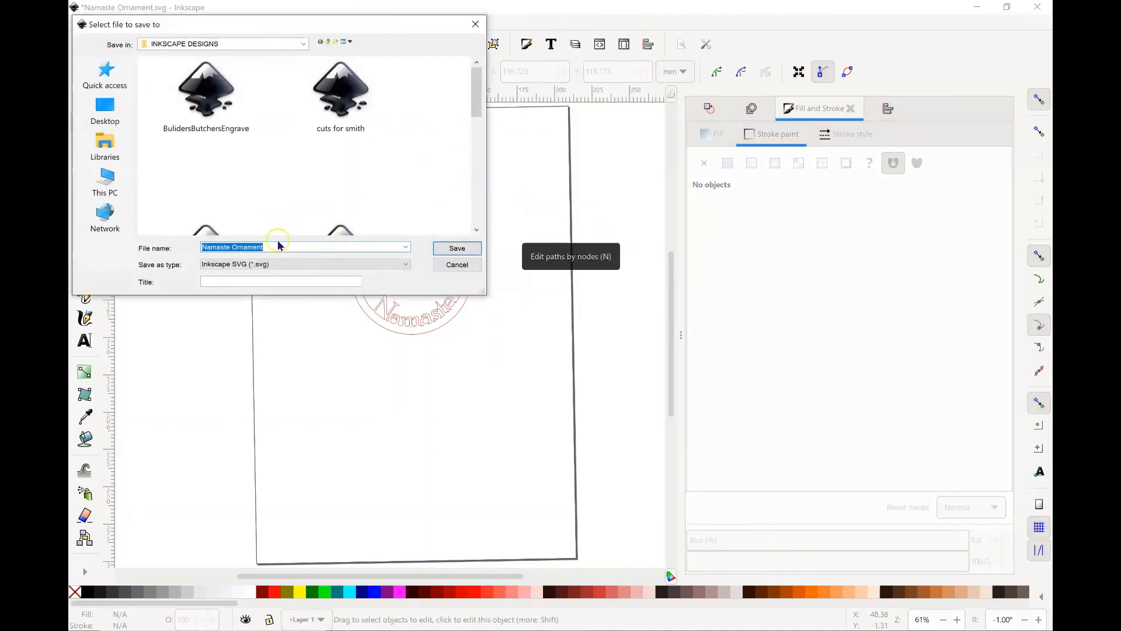
pyautogui.click(272, 250)
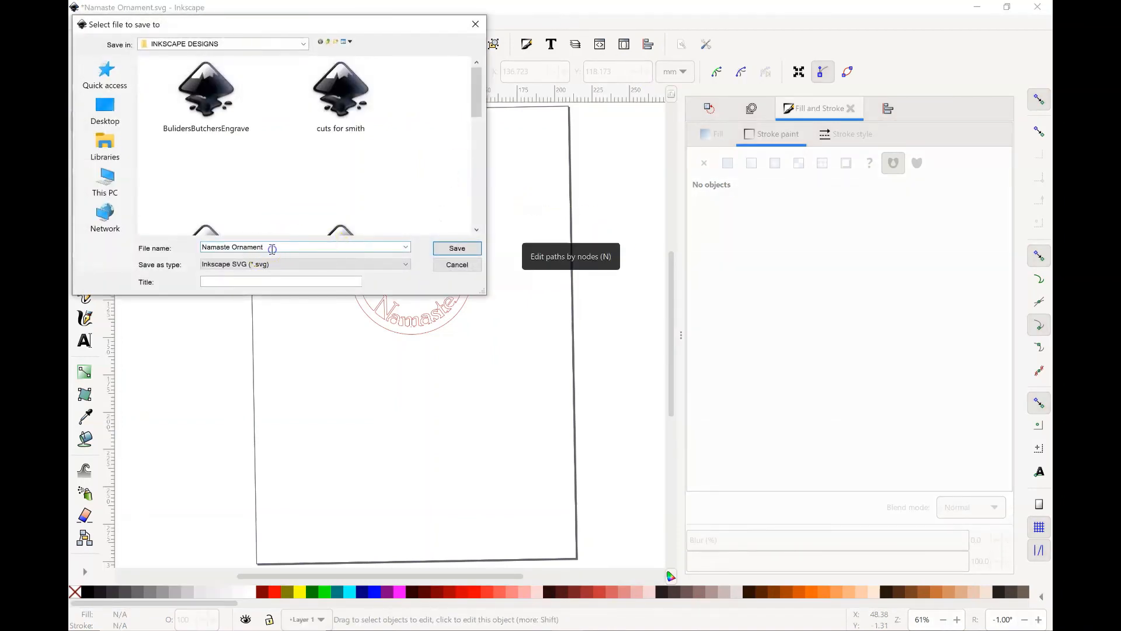
pyautogui.click(458, 249)
pyautogui.click(457, 249)
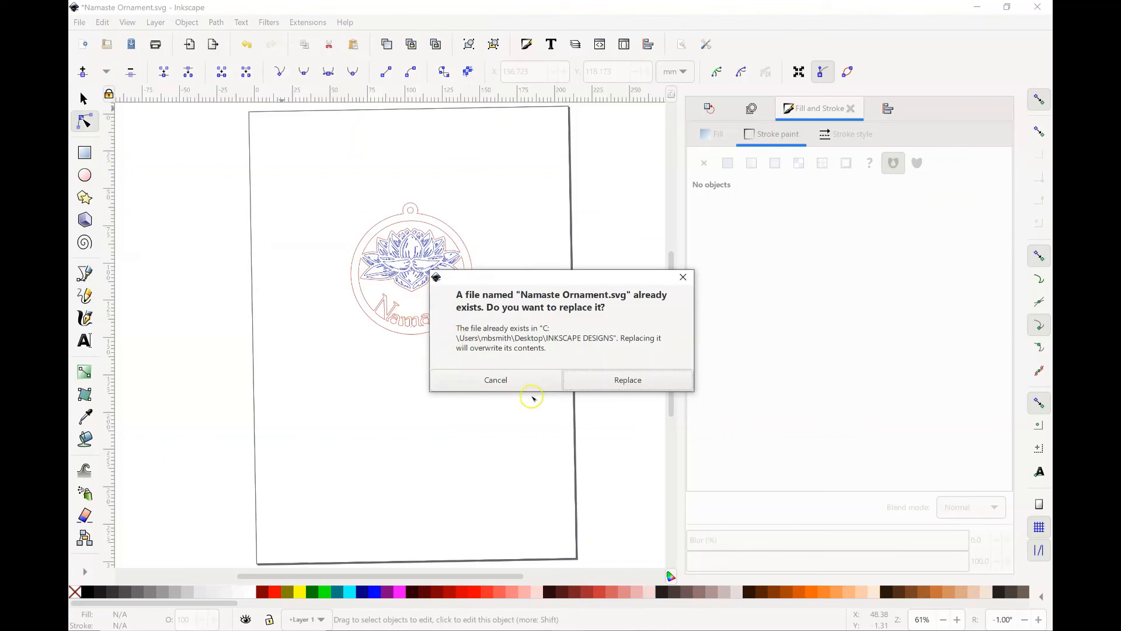
pyautogui.click(637, 380)
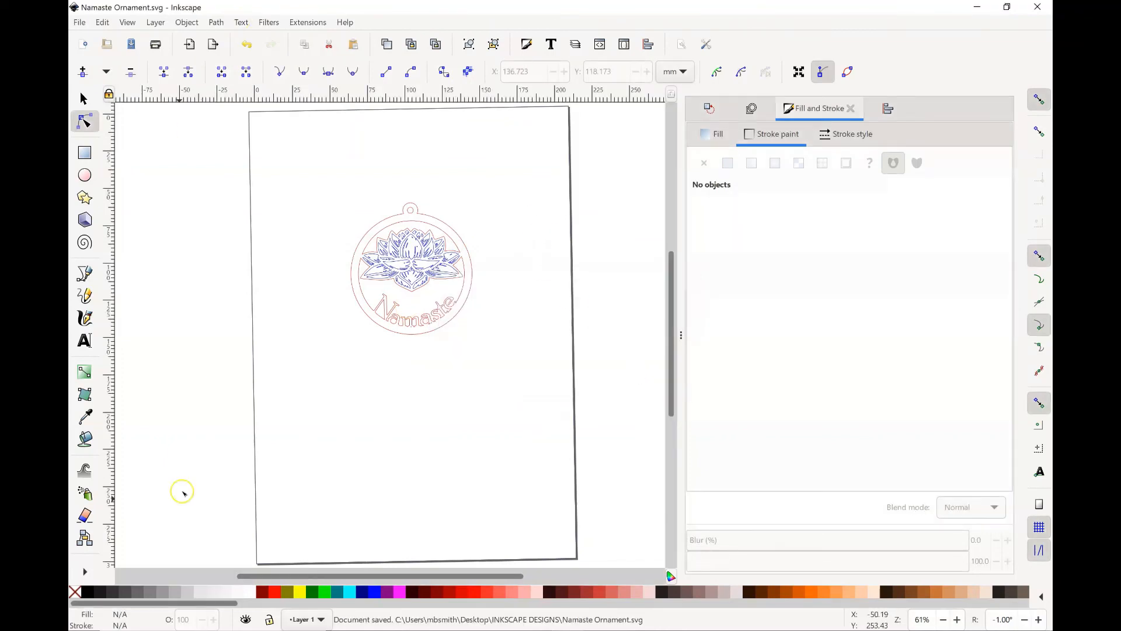